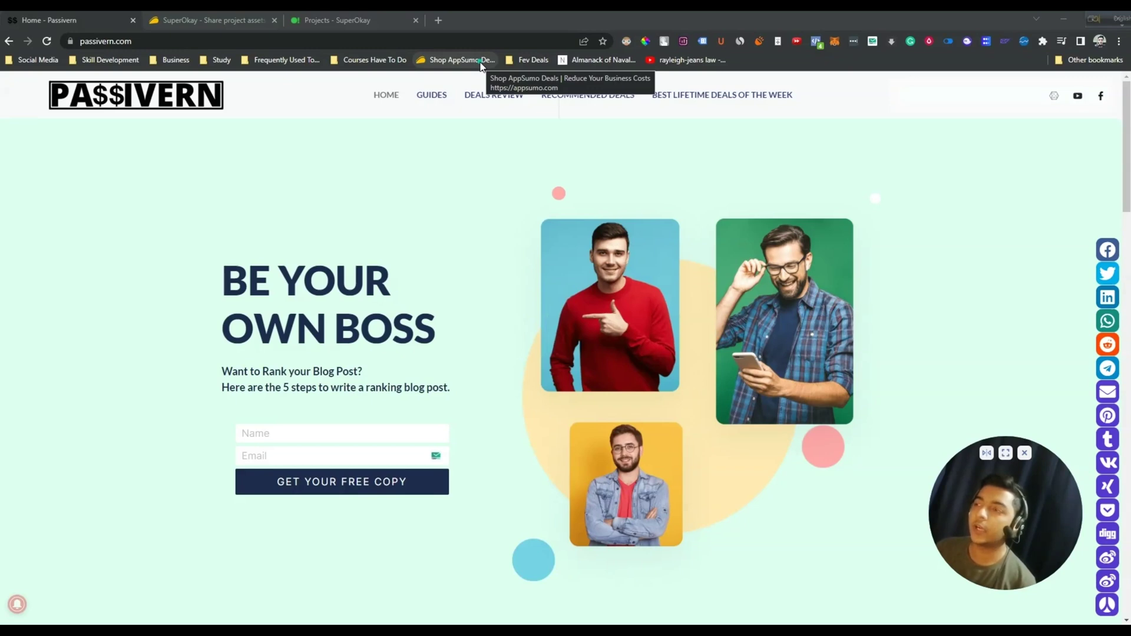
- Switch from the Passivern home page to the SuperOkay AppSumo deal tab
click(207, 25)
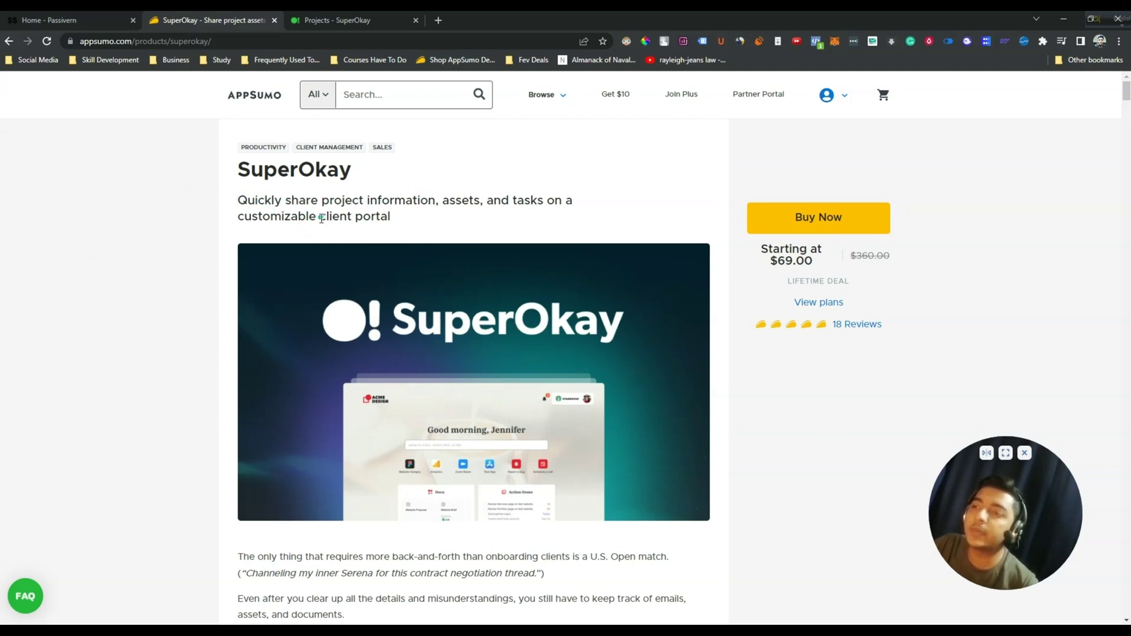
- Highlight 'client portal', 'Basecamp' and 'Portal' in the SuperOkay deal overview
drag(320, 217, 391, 218)
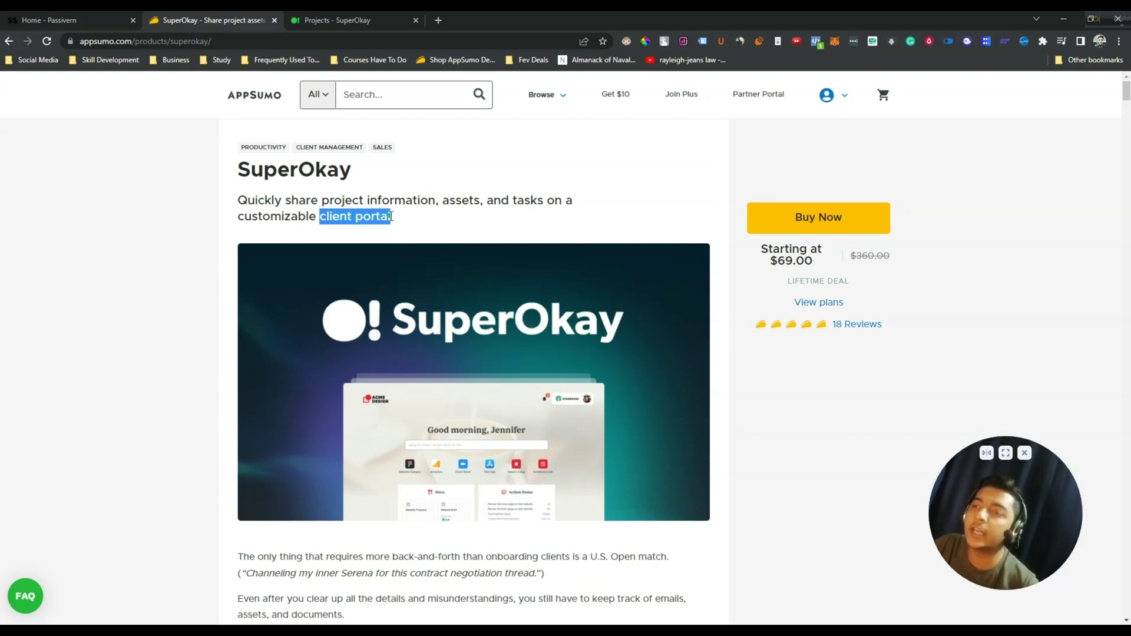
click(95, 384)
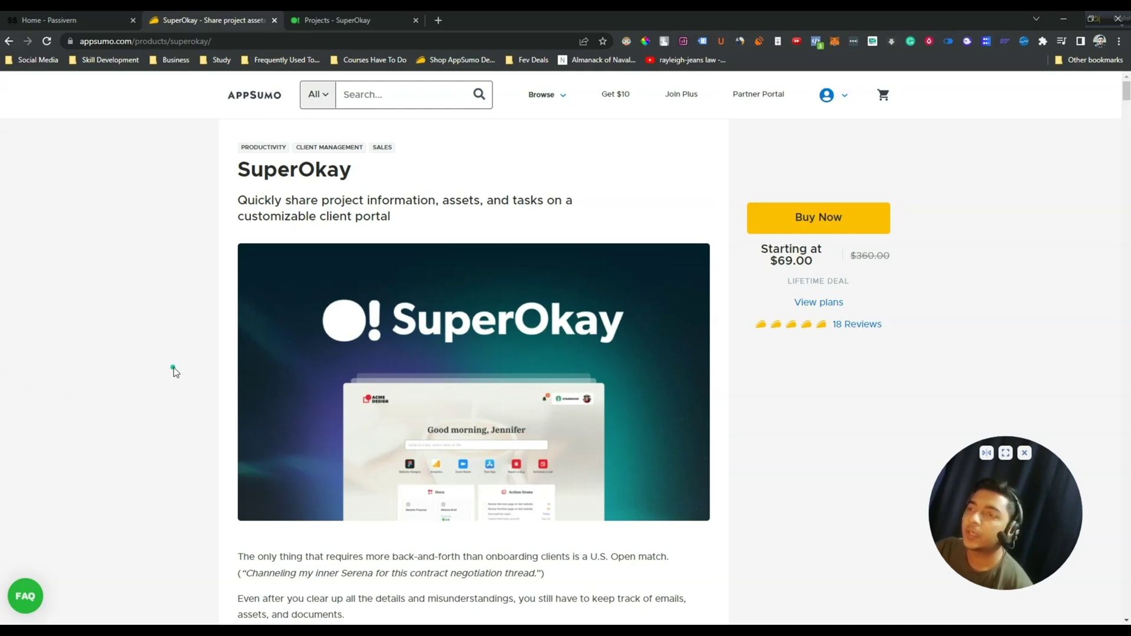
scroll(173, 371, down, 6)
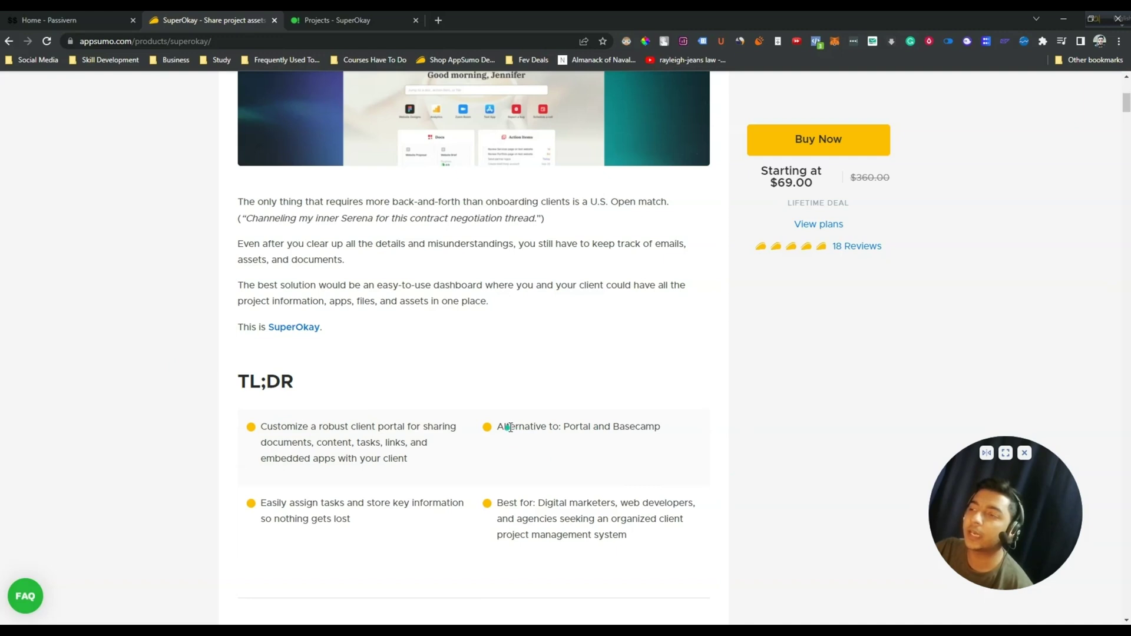
double_click(625, 431)
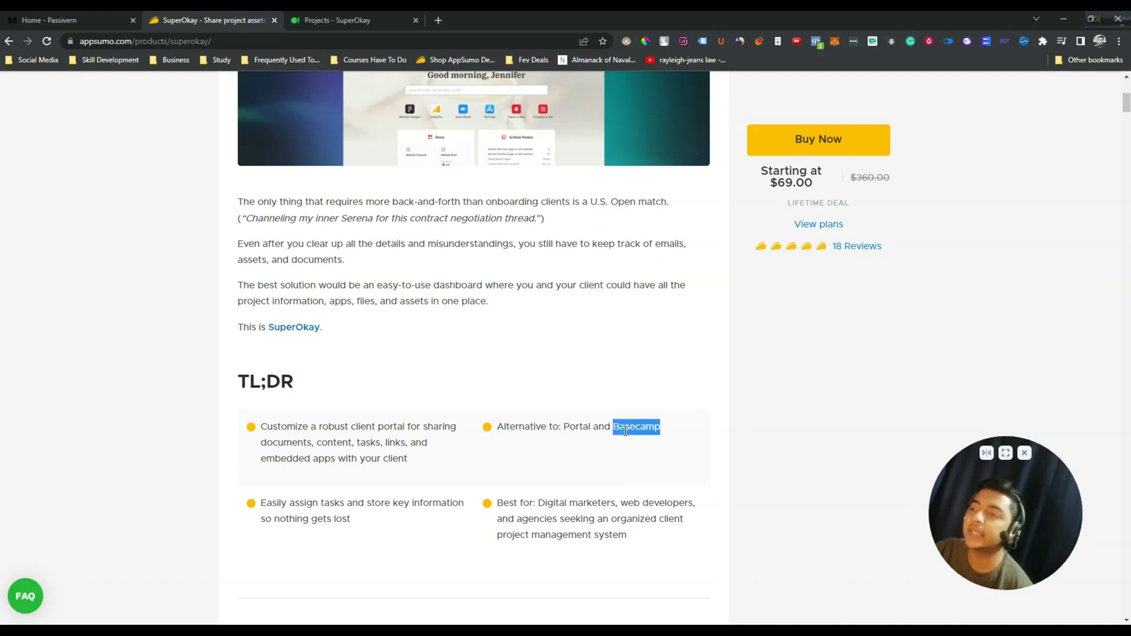
double_click(580, 427)
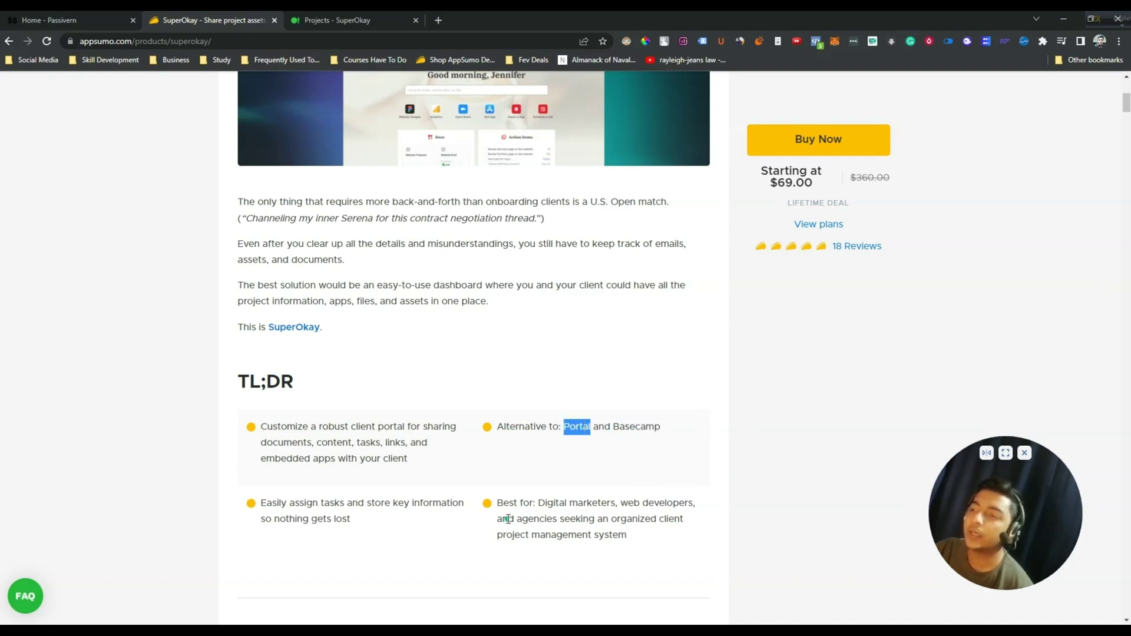
- Clear the highlight and scroll down to the License Tier cards ($69, $99, $199)
scroll(508, 523, down, 1)
click(552, 516)
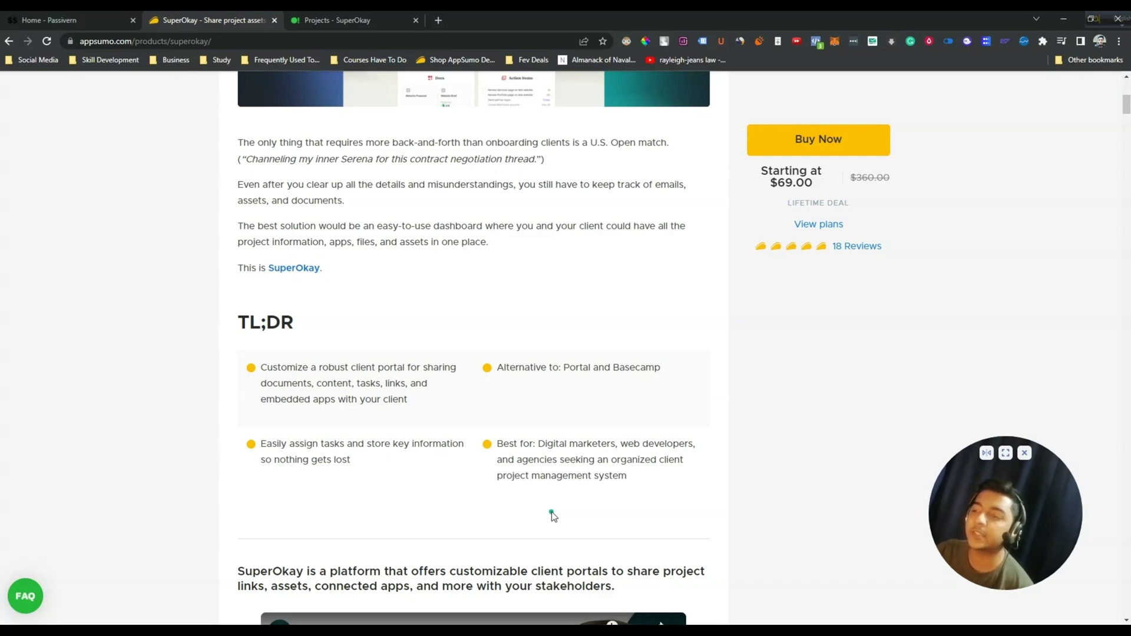
scroll(826, 486, down, 20)
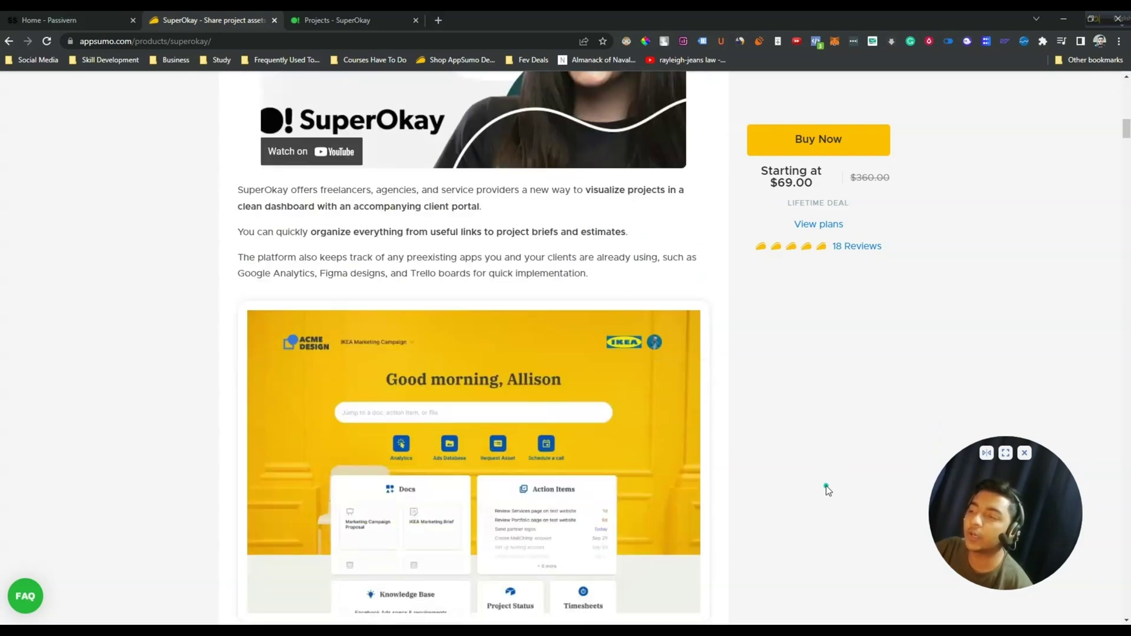
scroll(826, 486, down, 20)
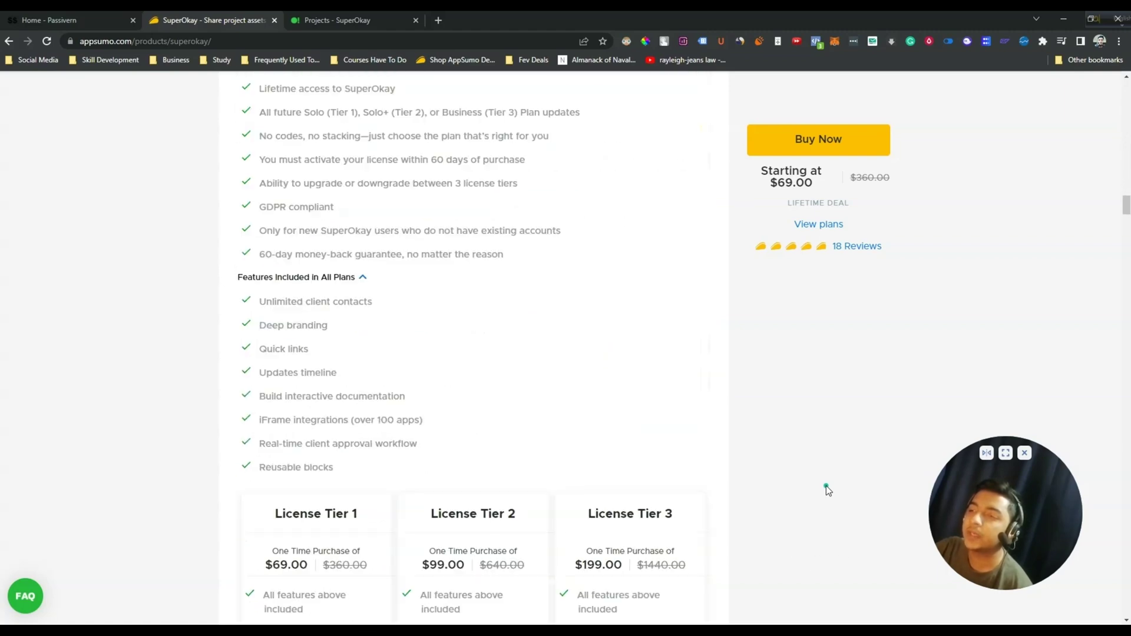
drag(263, 328, 312, 328)
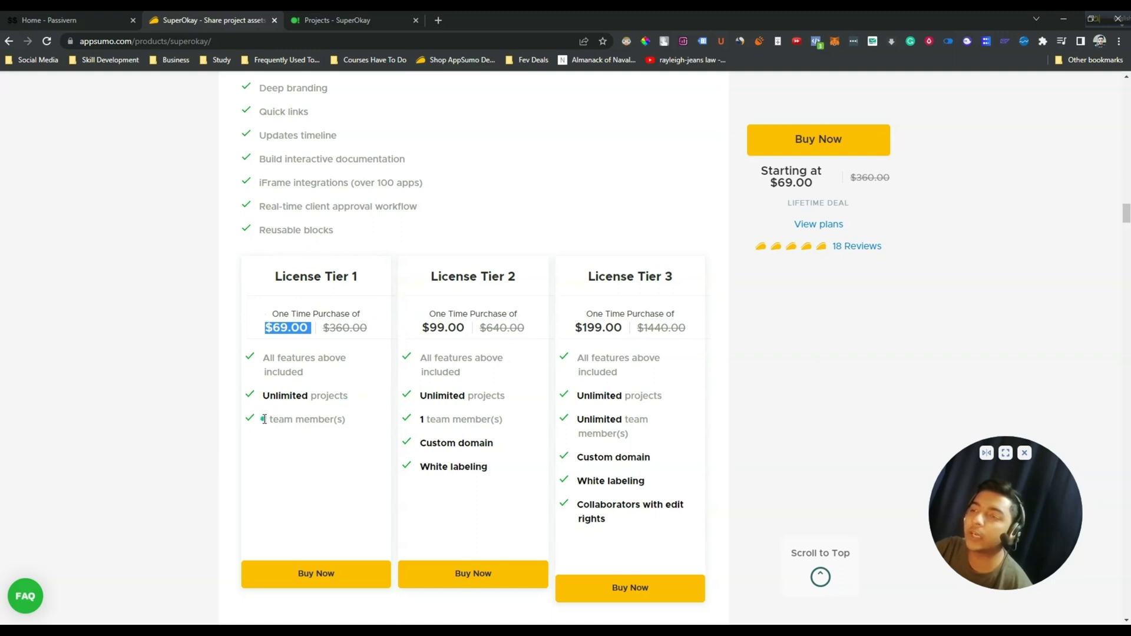
drag(264, 419, 348, 417)
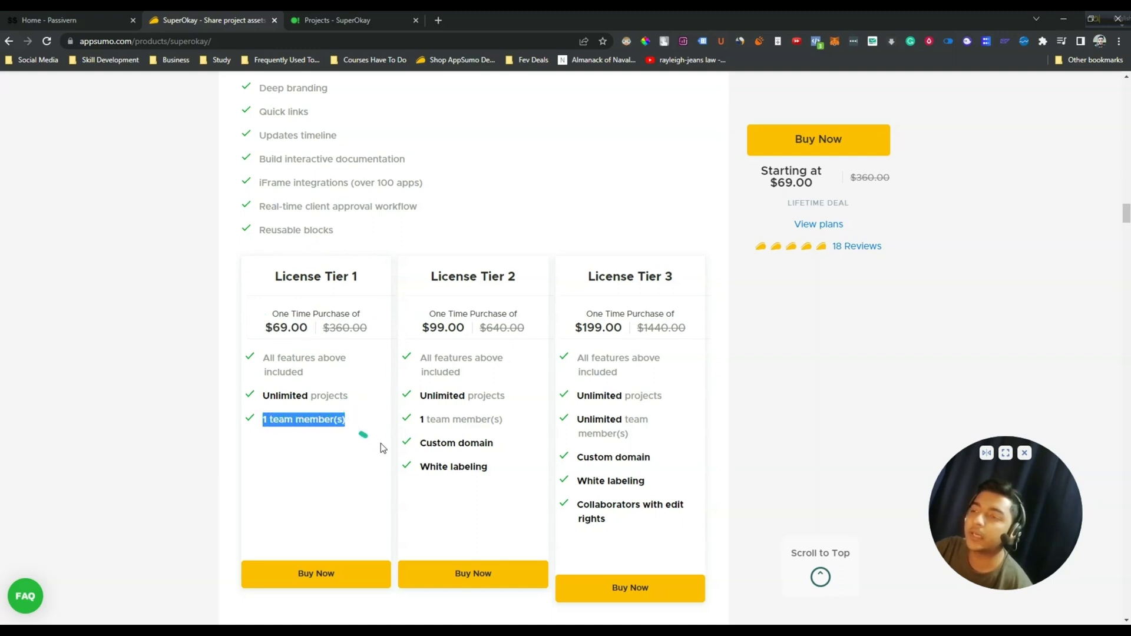
drag(420, 466, 488, 468)
drag(420, 442, 495, 445)
click(495, 444)
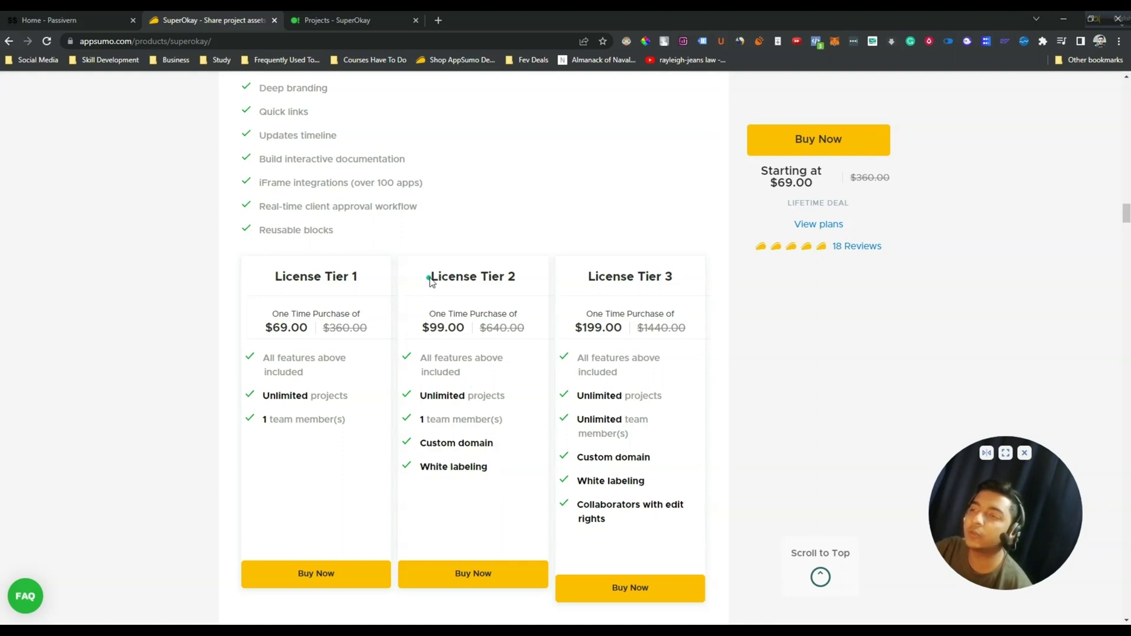
drag(432, 277, 516, 278)
click(516, 278)
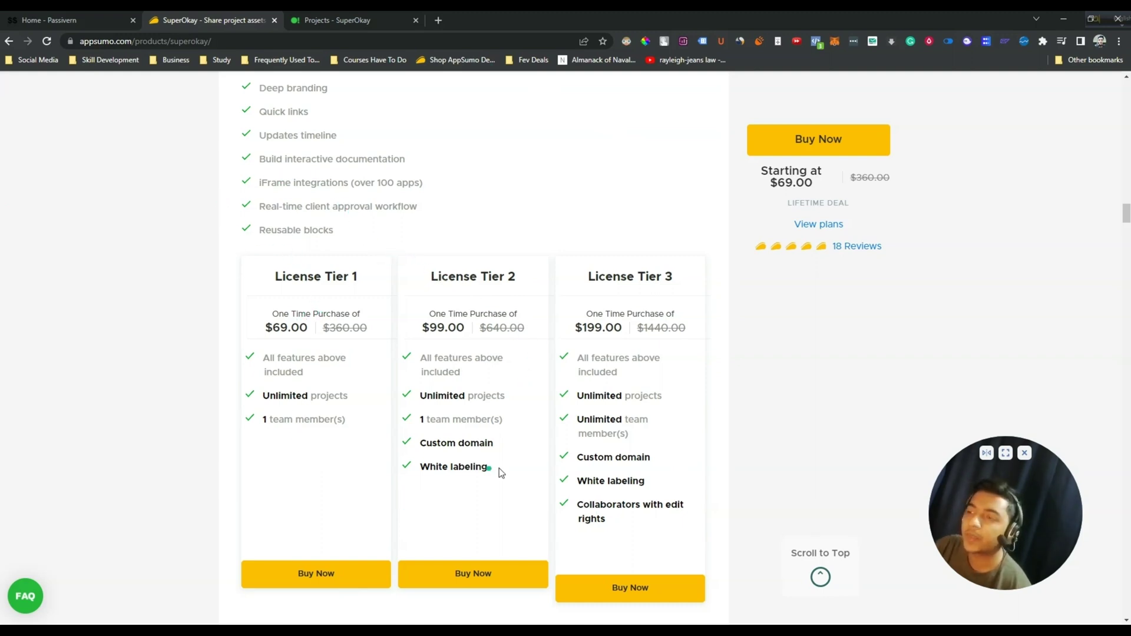
drag(498, 470, 421, 449)
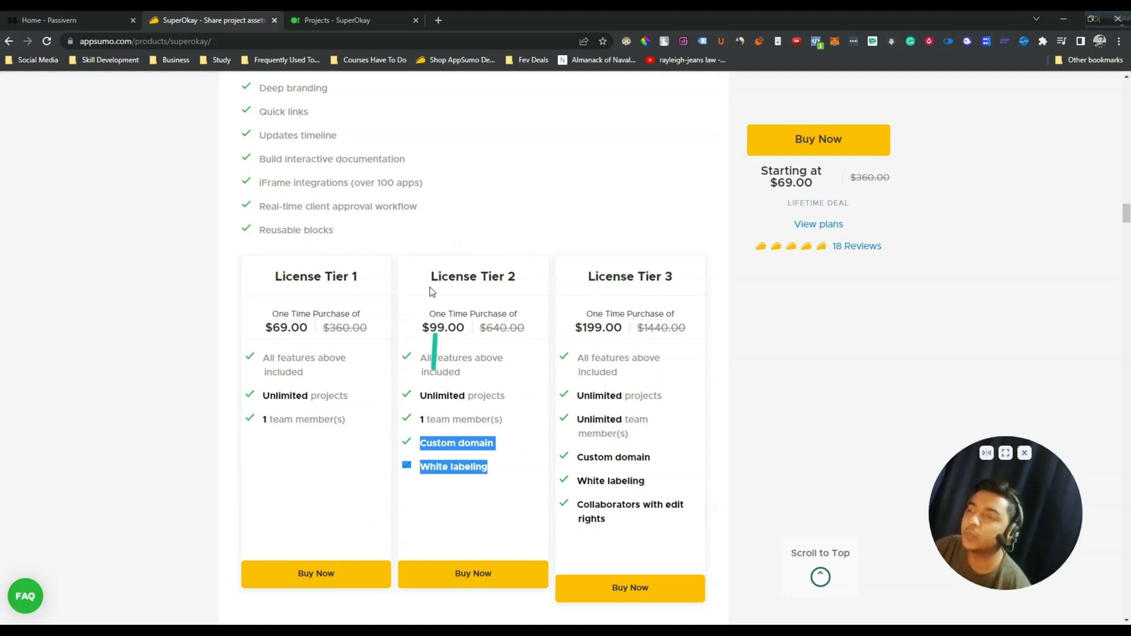
click(492, 427)
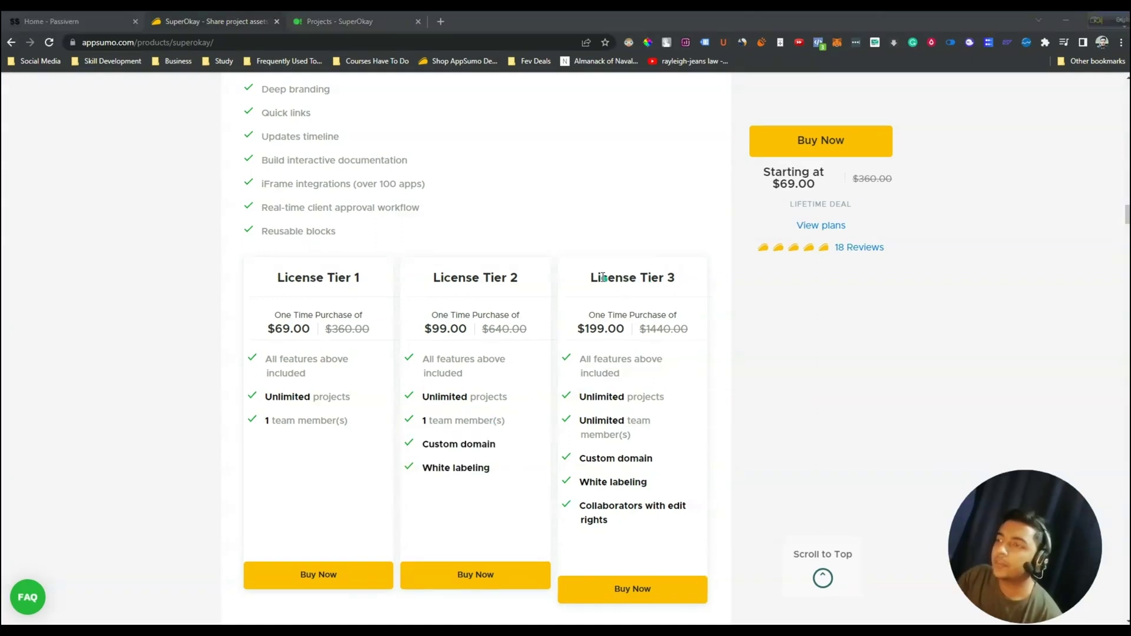
drag(592, 276, 693, 275)
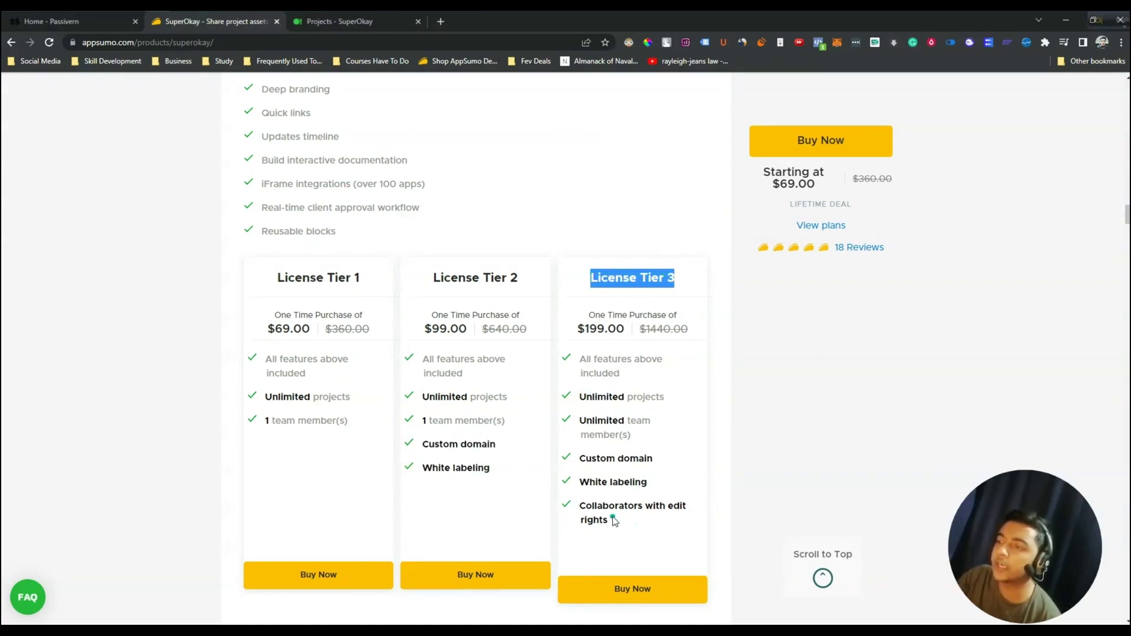
drag(625, 521, 578, 507)
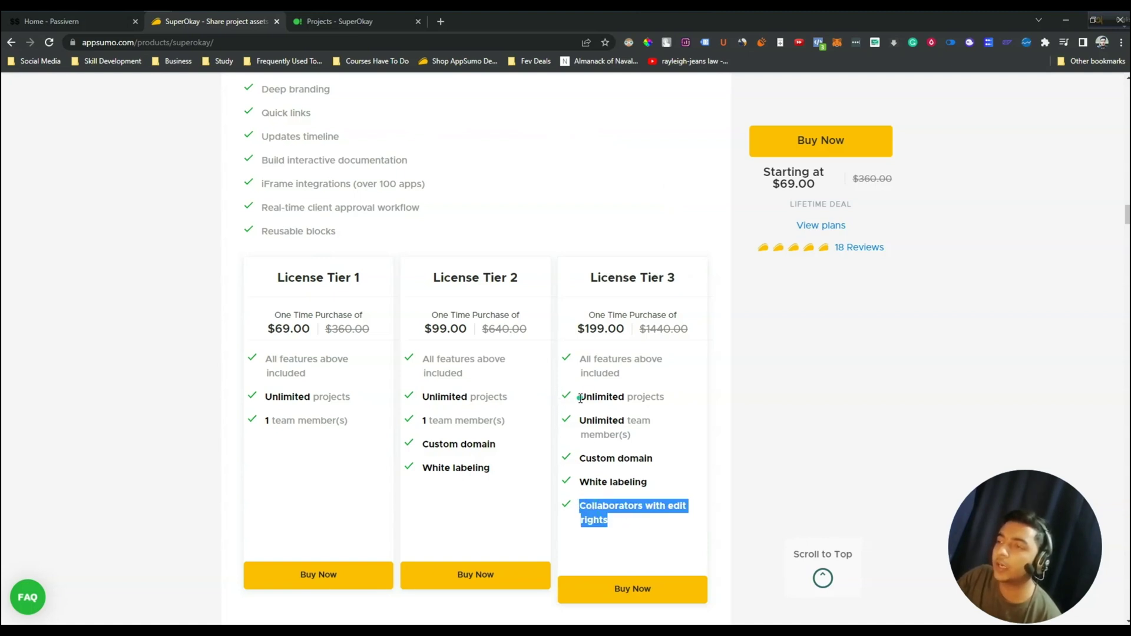
drag(577, 396, 674, 395)
drag(578, 420, 673, 431)
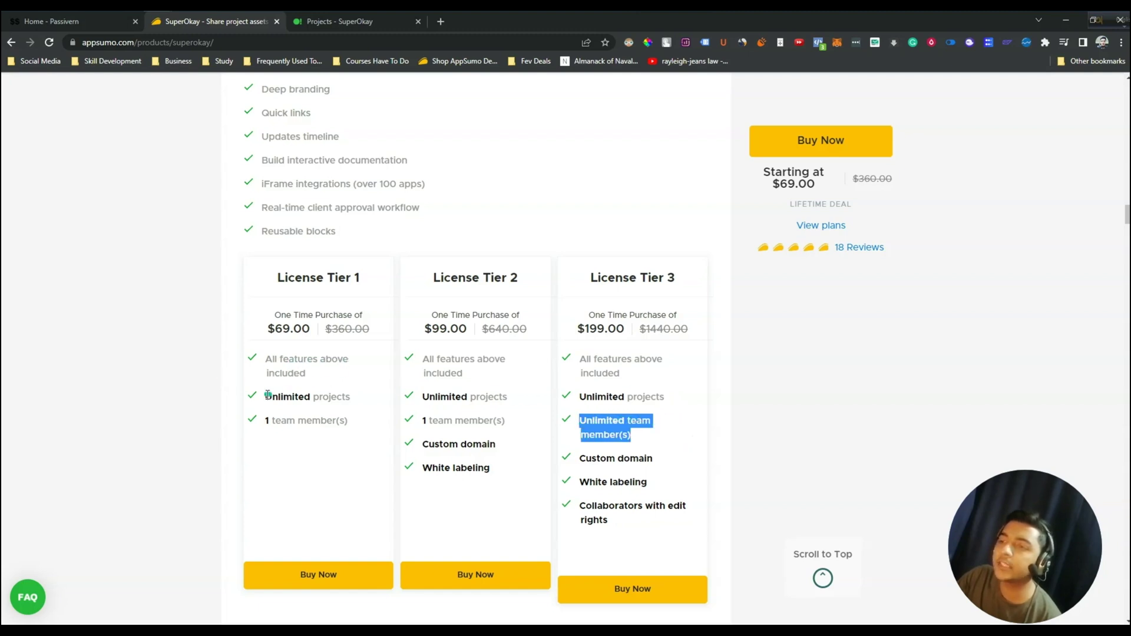
drag(264, 395, 352, 401)
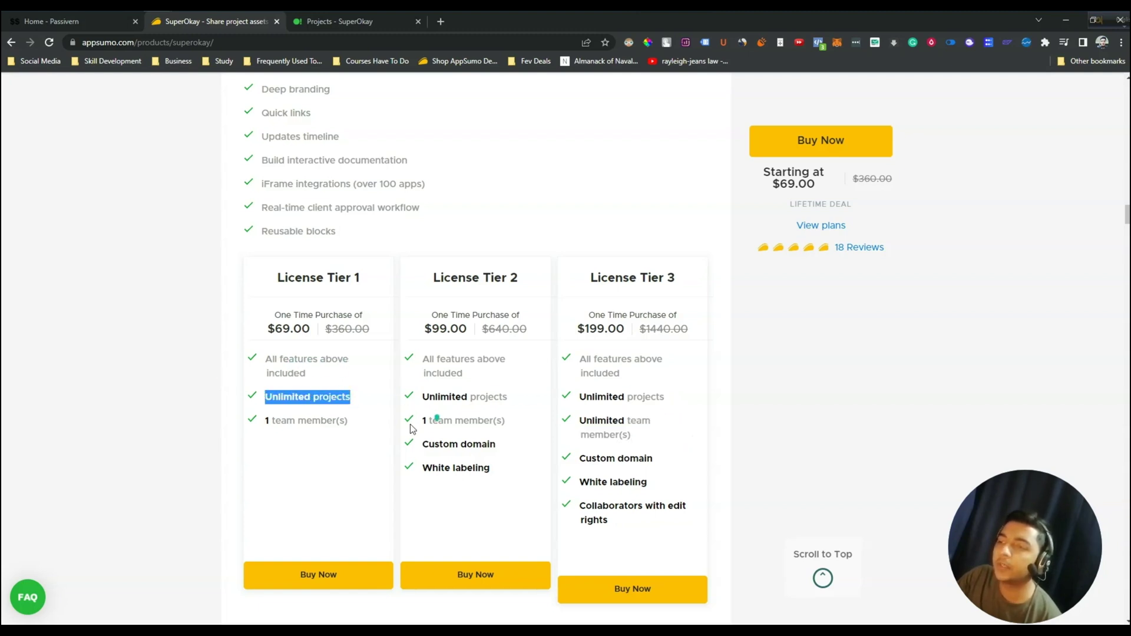
drag(264, 423, 351, 423)
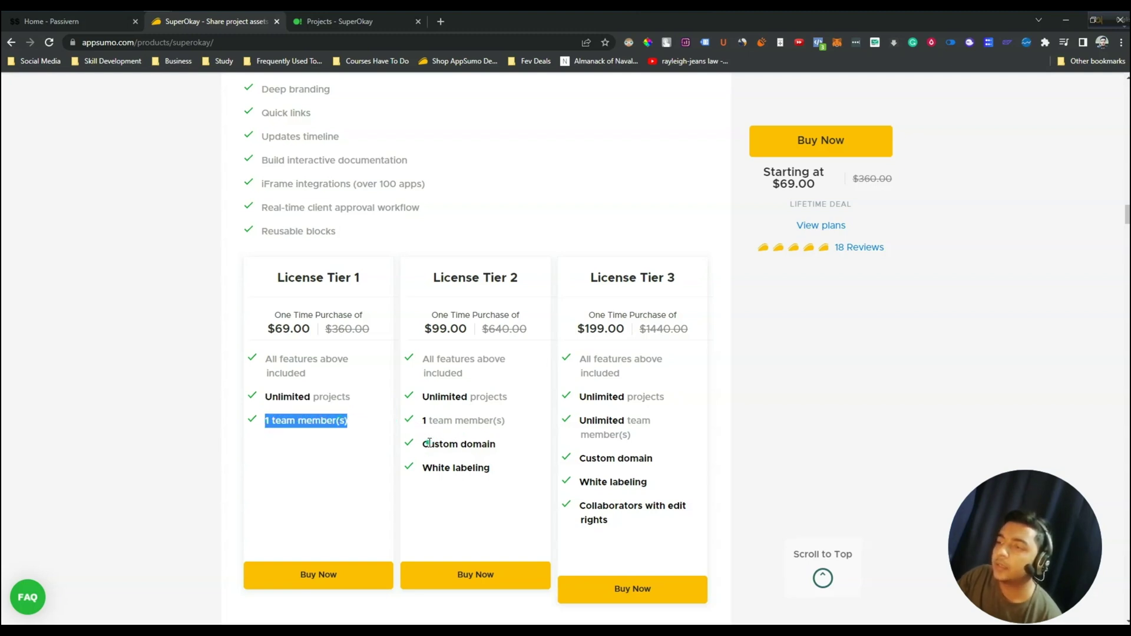
drag(426, 444, 501, 466)
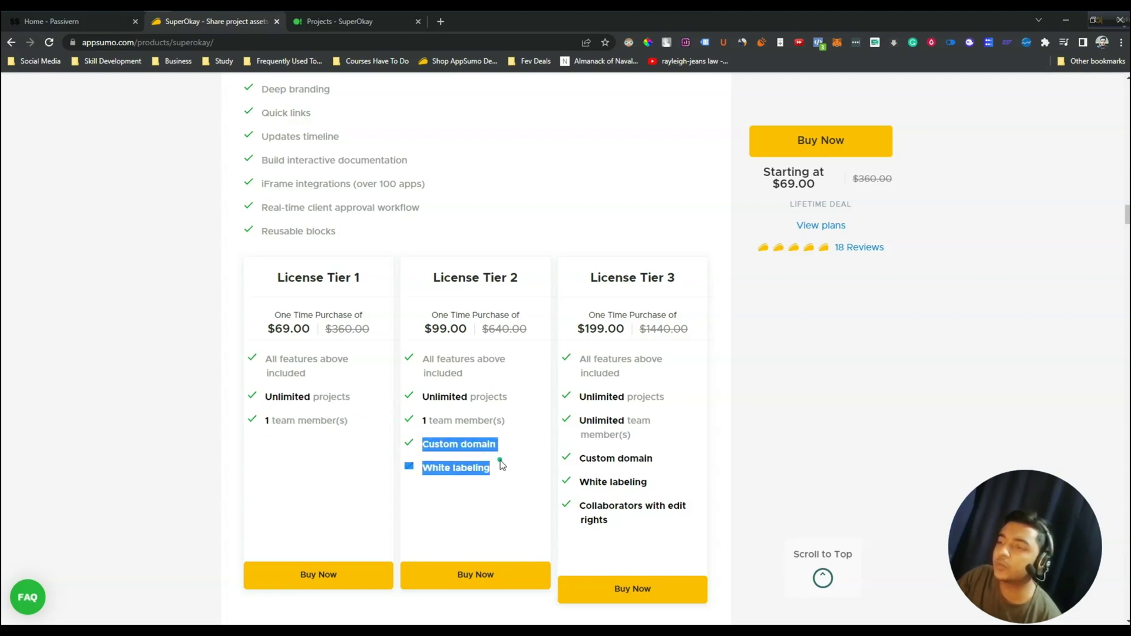
drag(621, 521, 577, 512)
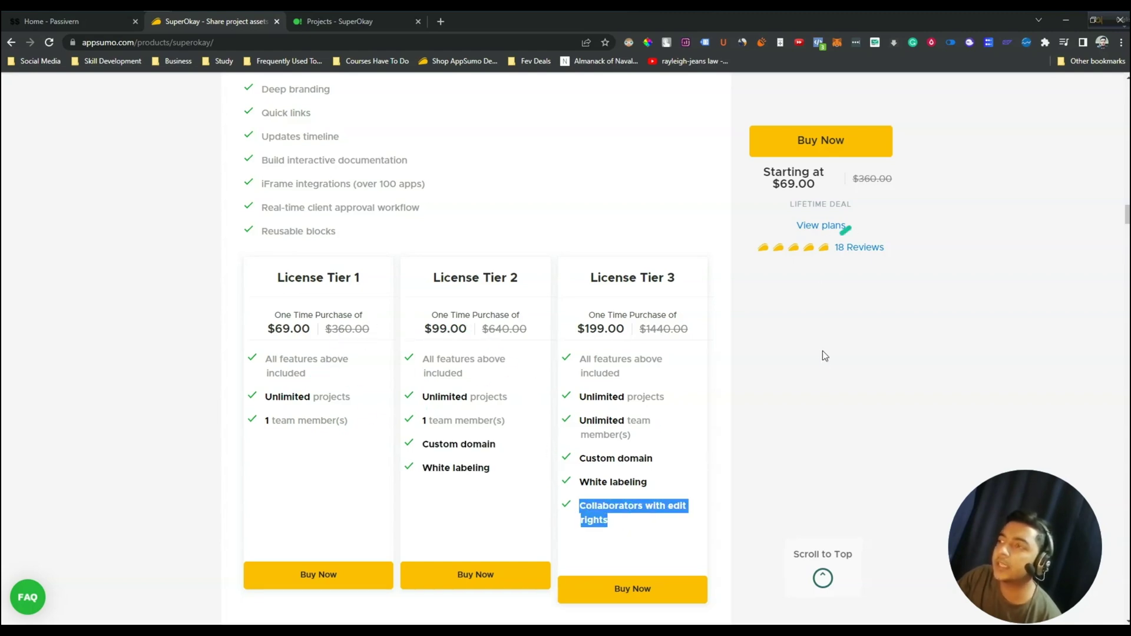
- Scroll down through the AppSumo reviews of SuperOkay
scroll(825, 377, down, 6)
scroll(827, 384, down, 20)
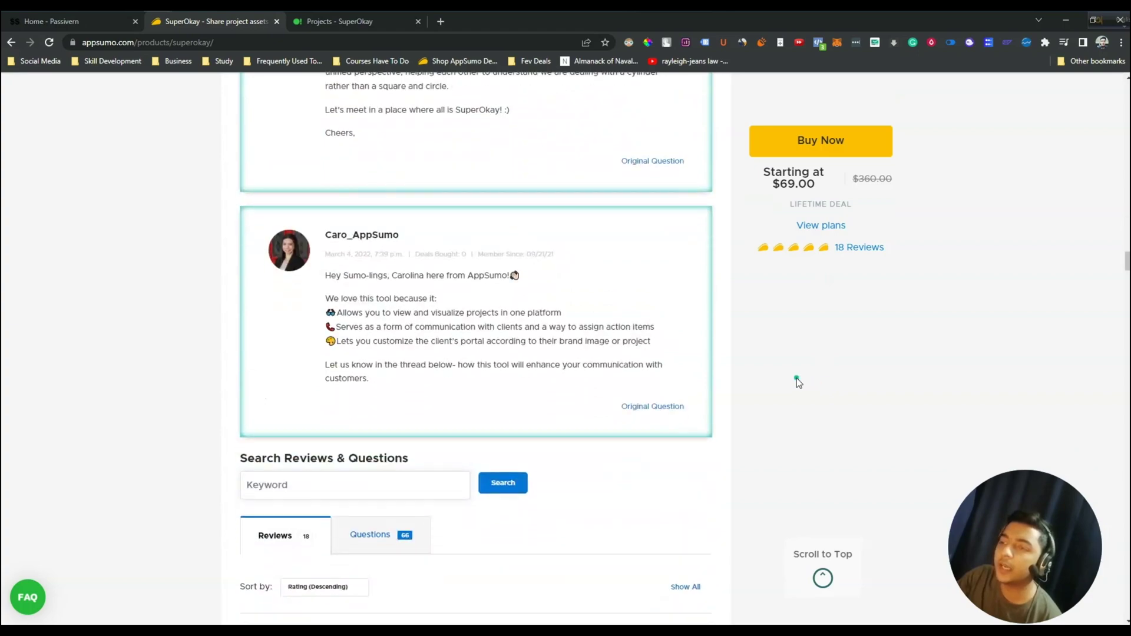
scroll(680, 355, down, 20)
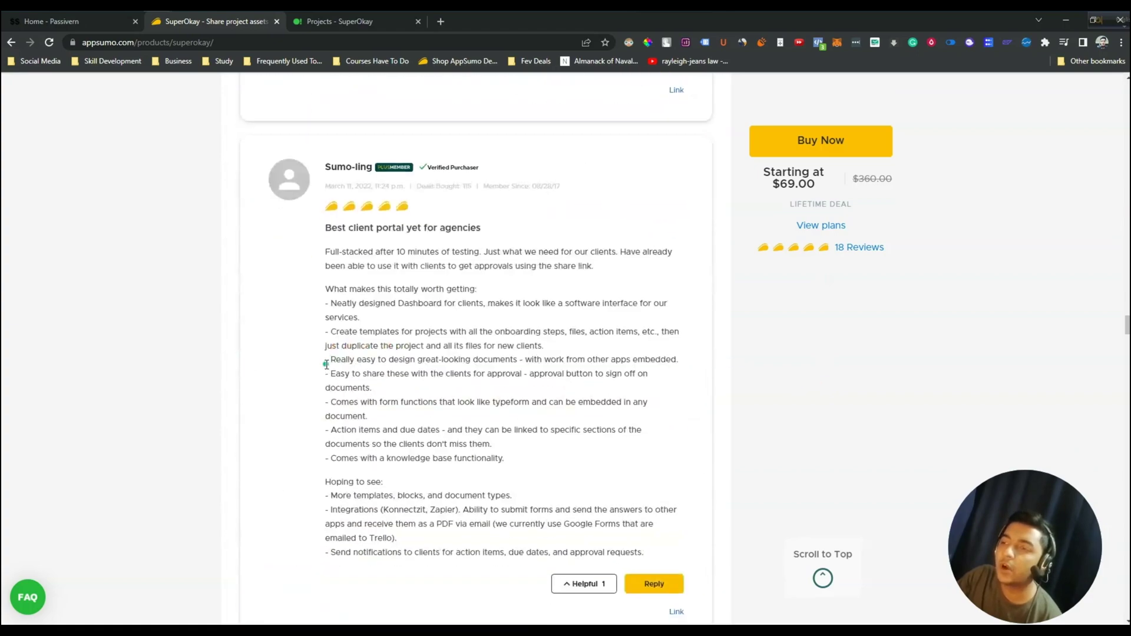
scroll(265, 360, down, 12)
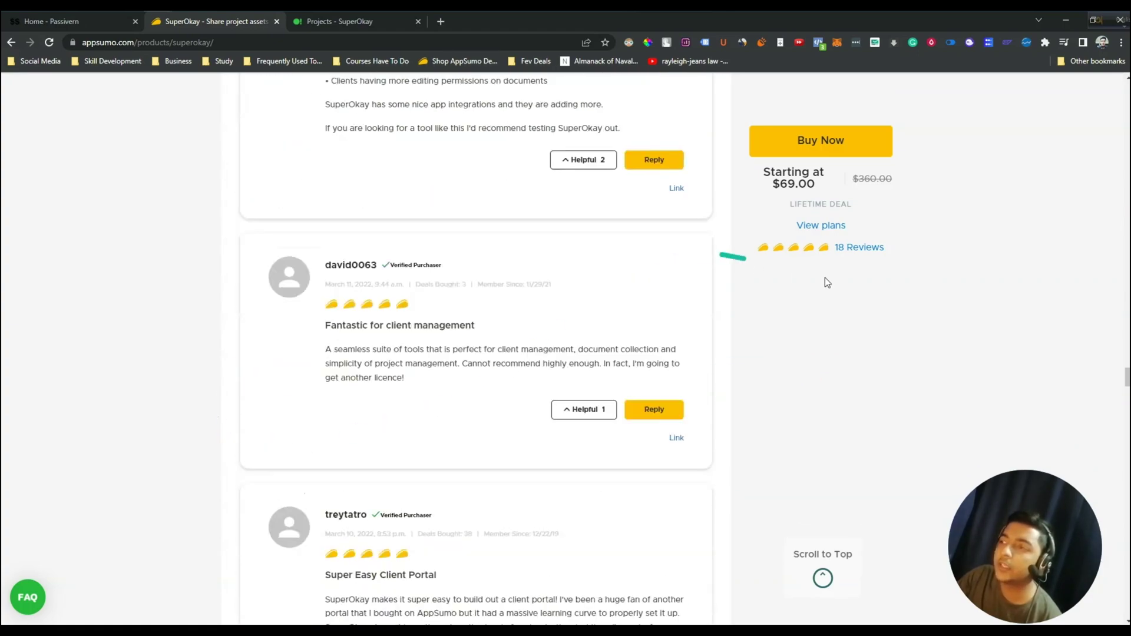
- Scroll back up to the license tiers and switch to the Projects - SuperOkay tab
scroll(441, 373, up, 10)
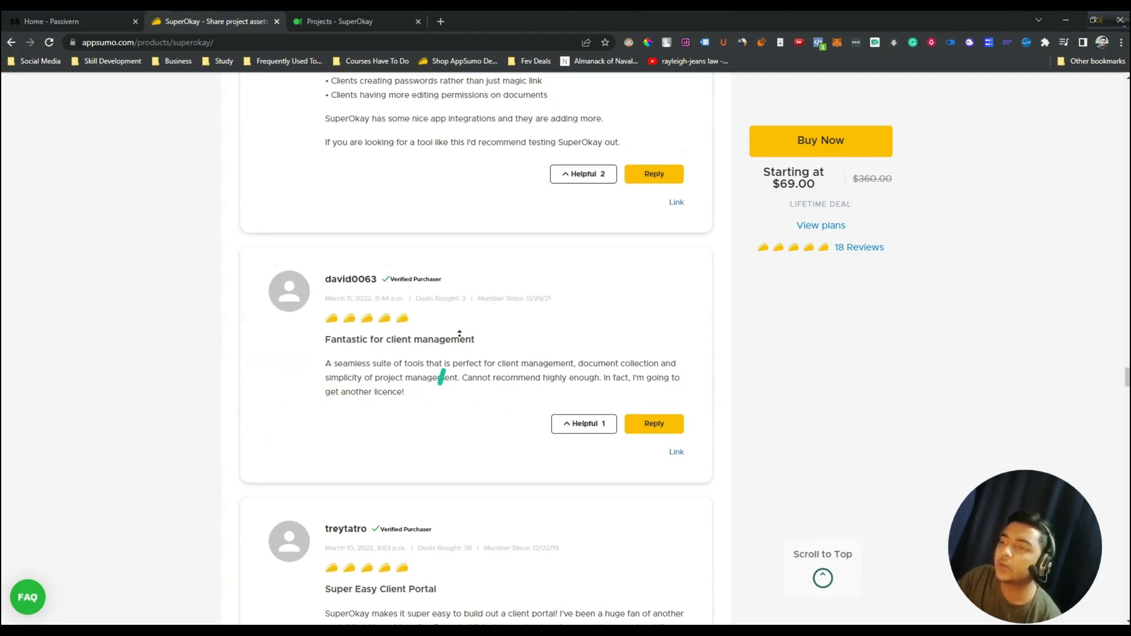
scroll(486, 269, up, 15)
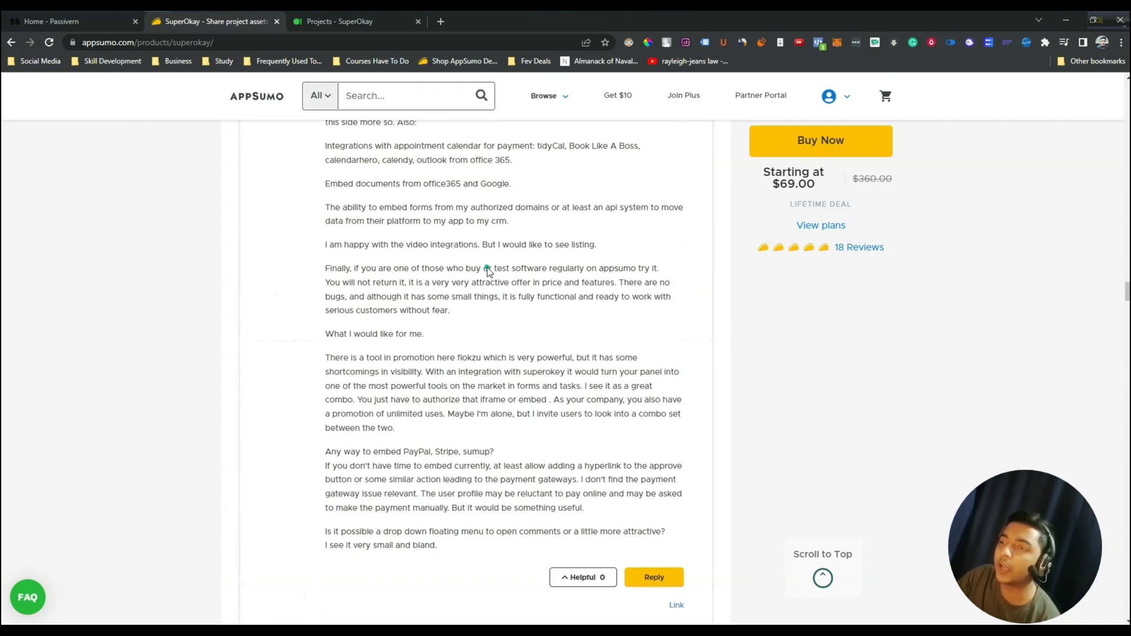
scroll(579, 451, up, 15)
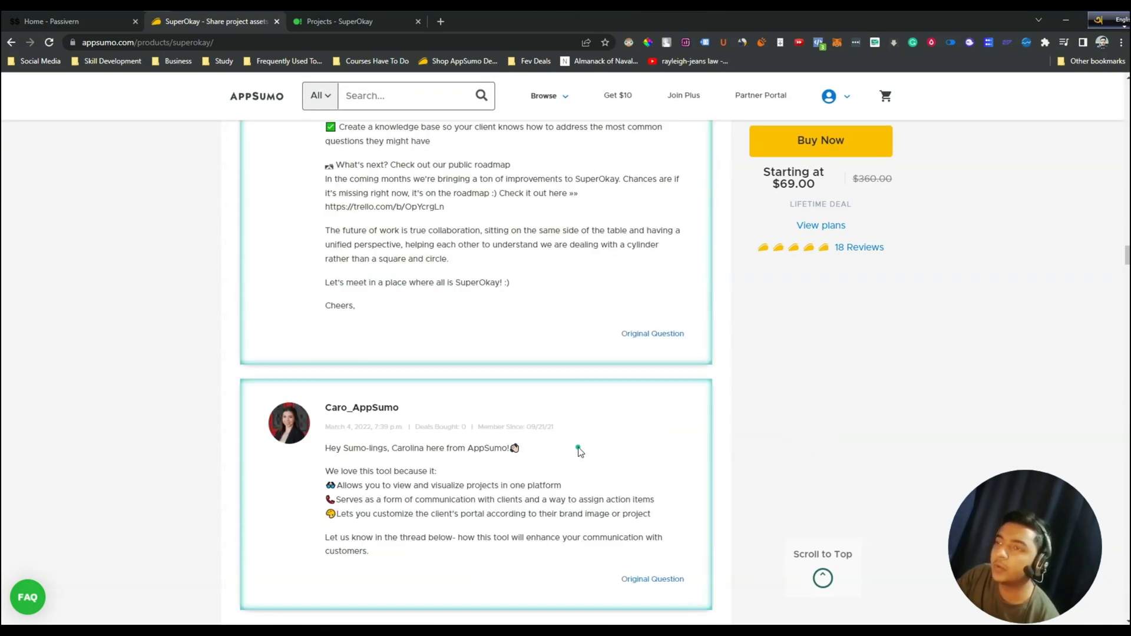
scroll(579, 451, up, 15)
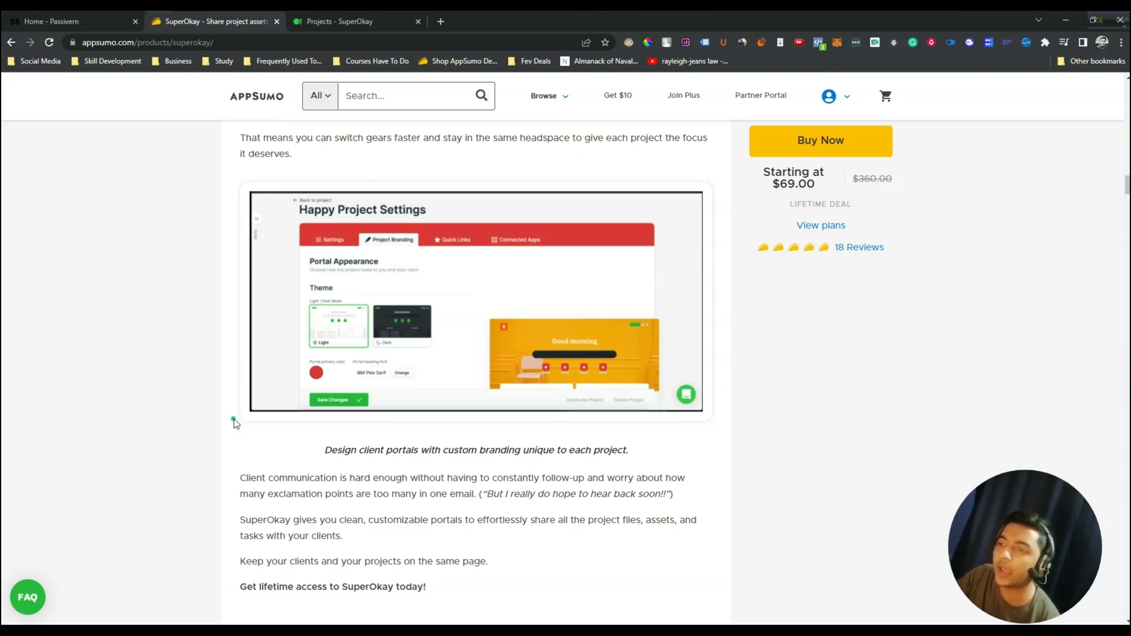
scroll(234, 421, down, 15)
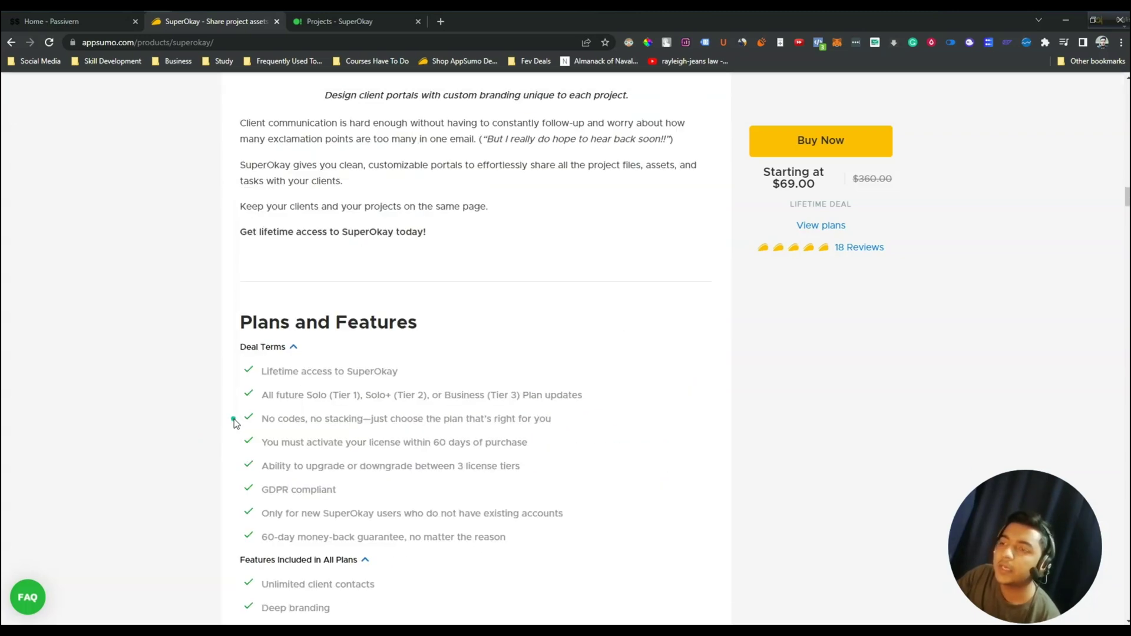
click(333, 21)
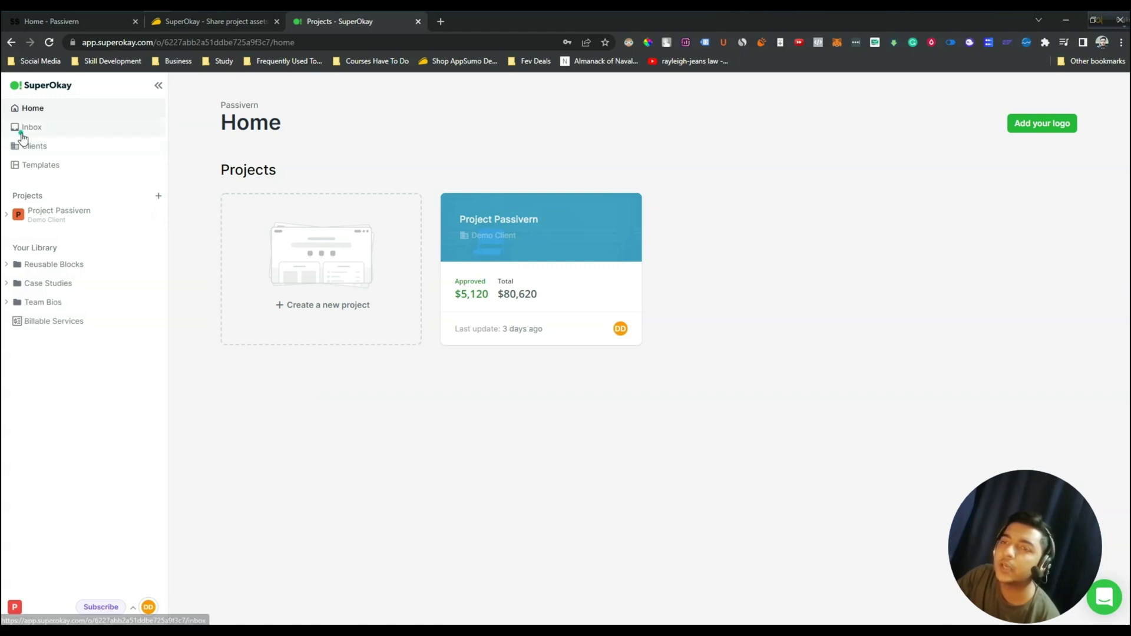
- Confirm the Inbox has no notifications, then open the Clients list of three clients
click(48, 130)
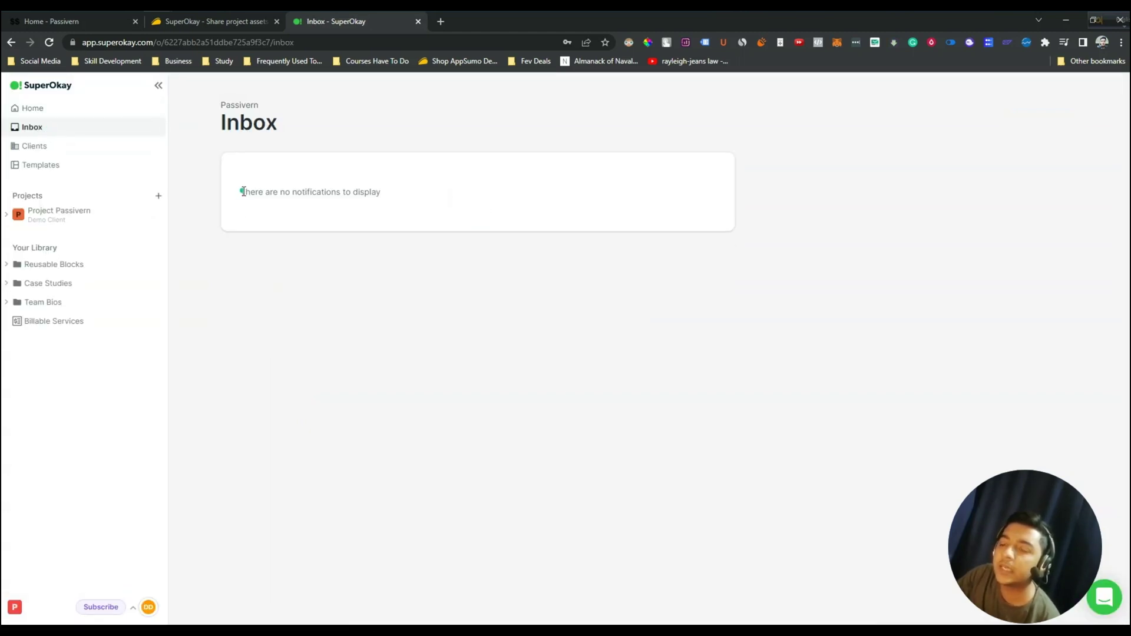
drag(242, 192, 401, 192)
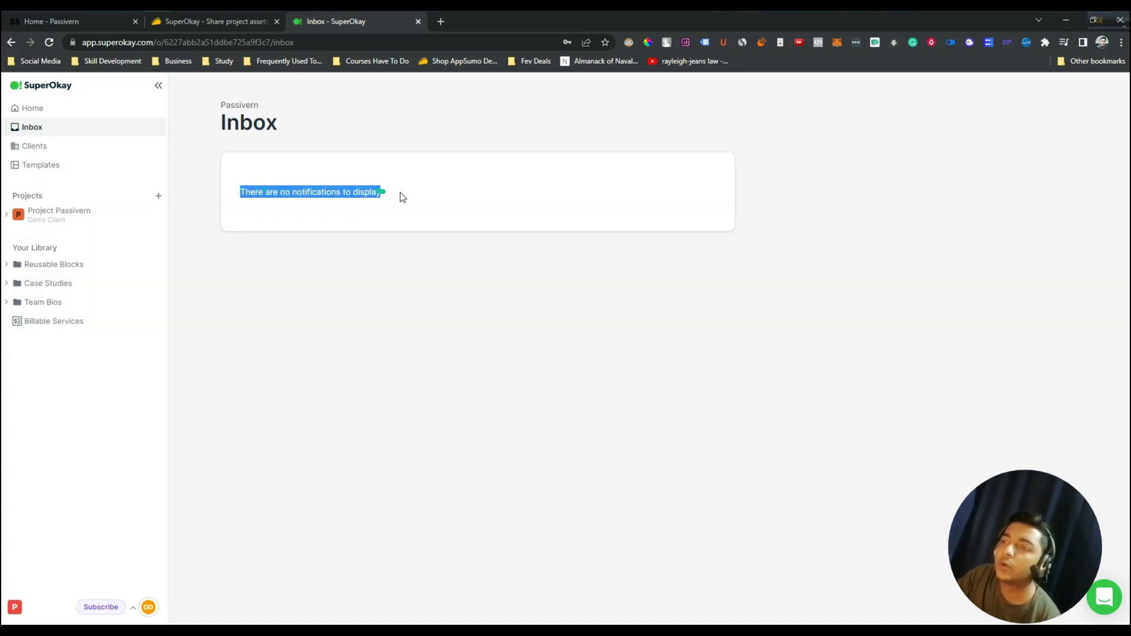
click(407, 192)
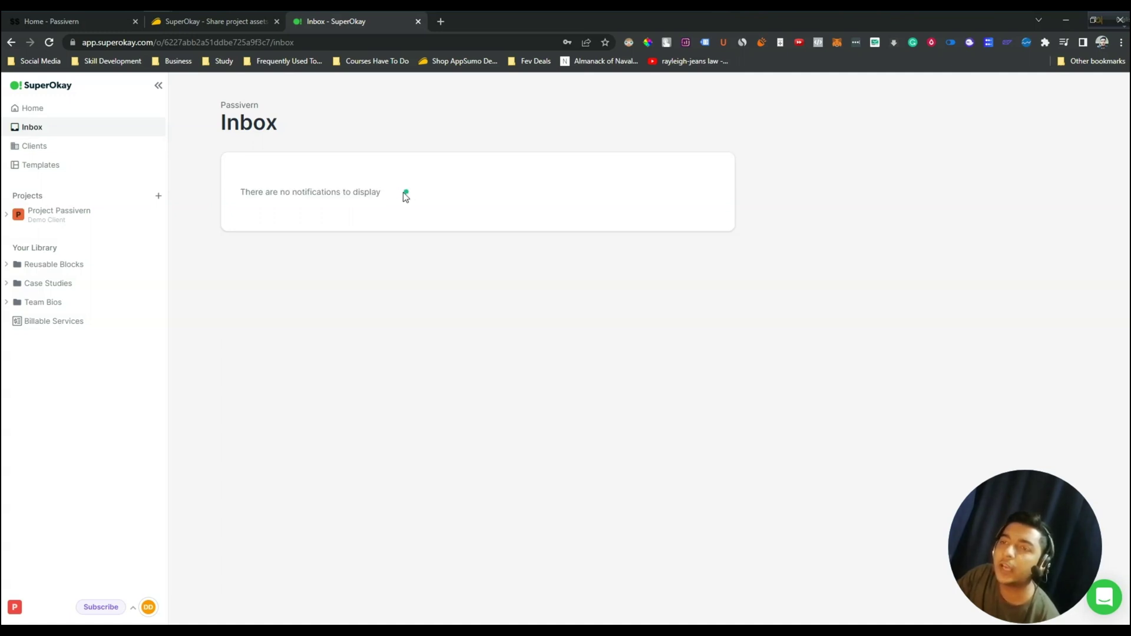
click(46, 150)
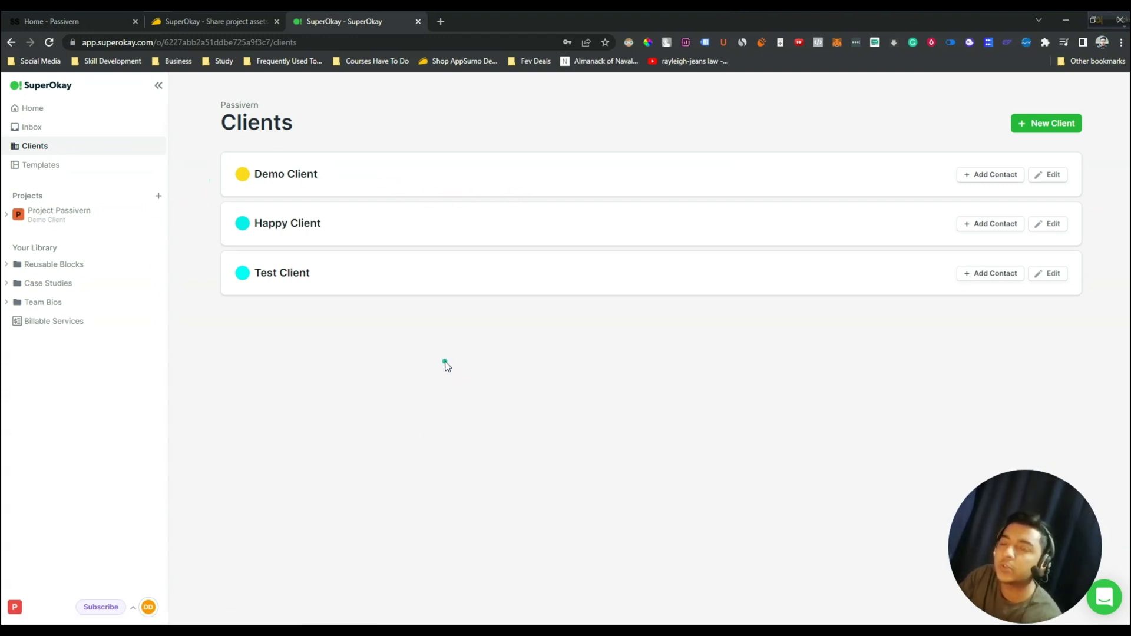
- Create a new client named with the contact's full name and open its Edit Client page
click(1050, 122)
click(493, 162)
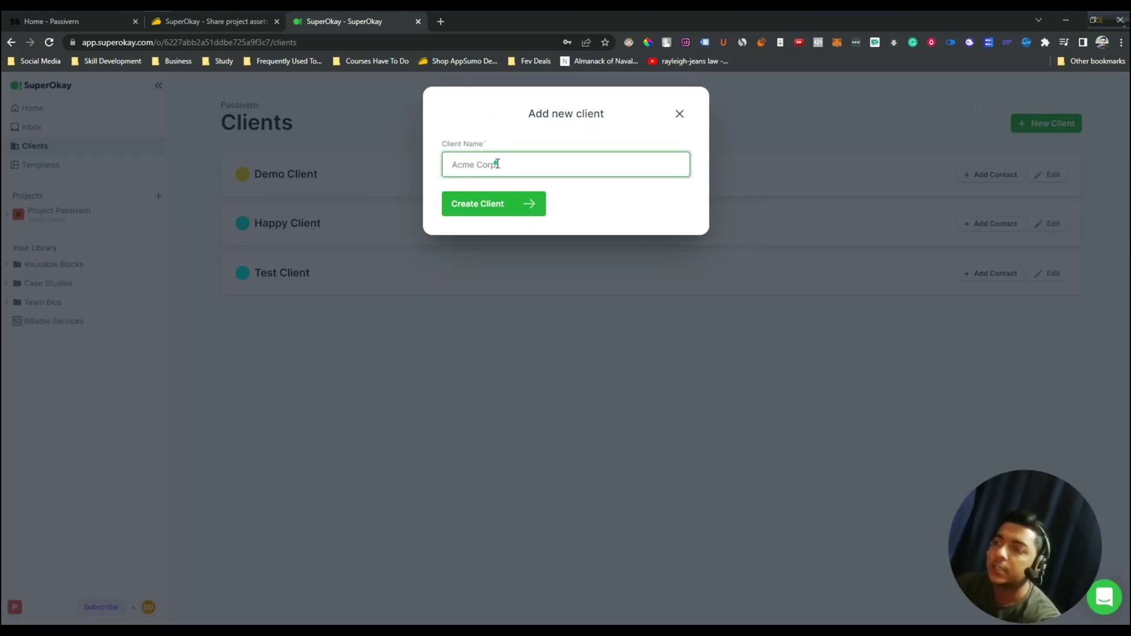
text(I)
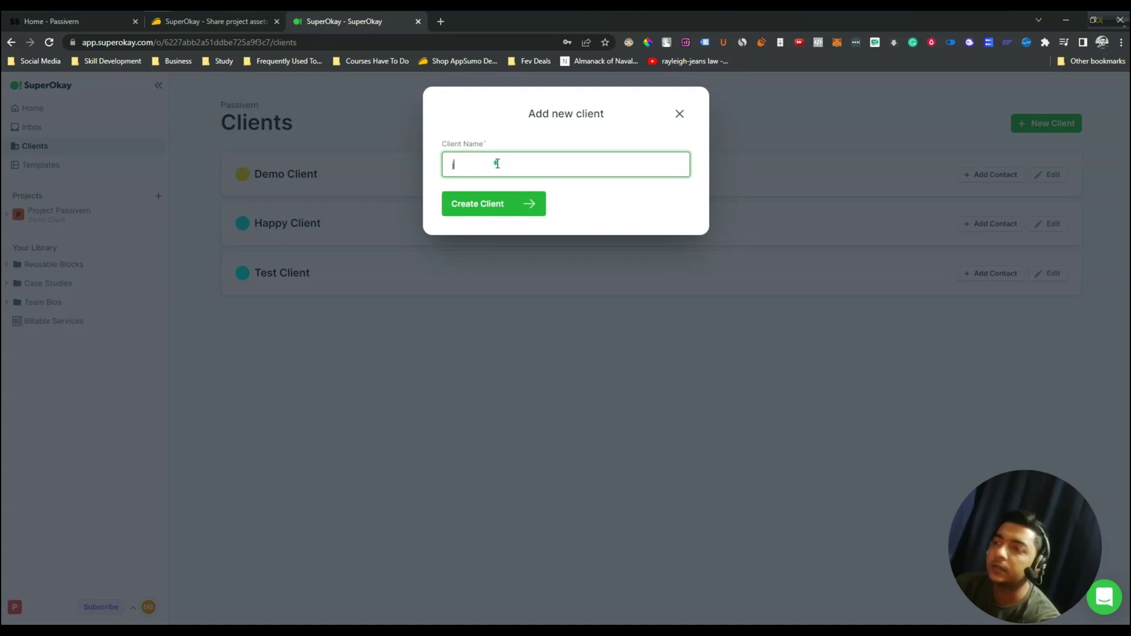
key(BackSpace)
text(Ja)
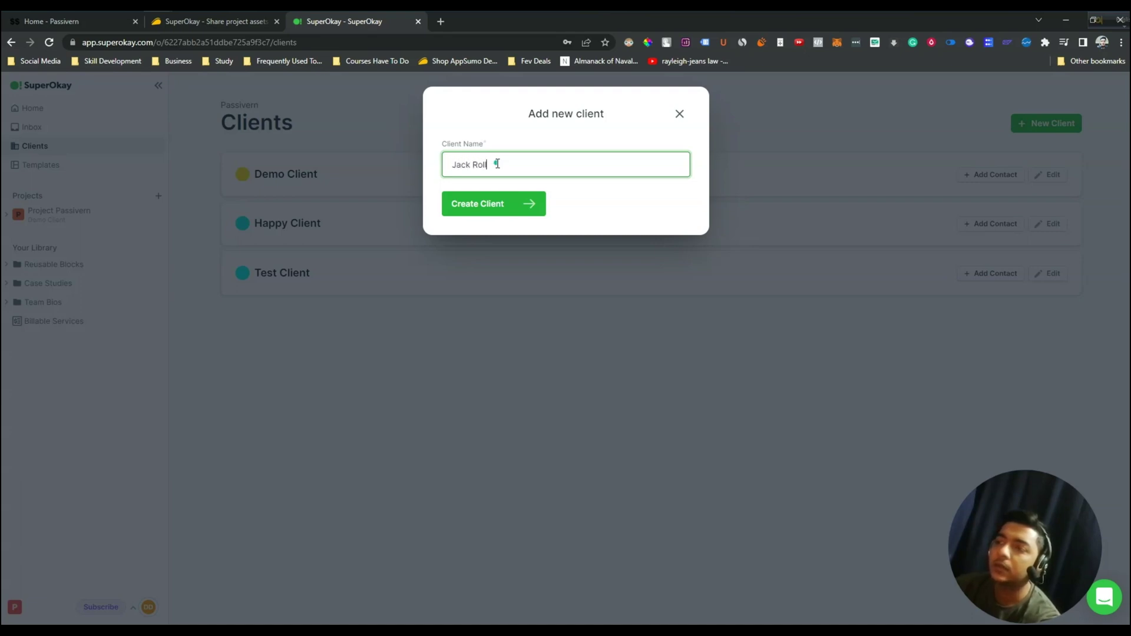
text(ck Roll)
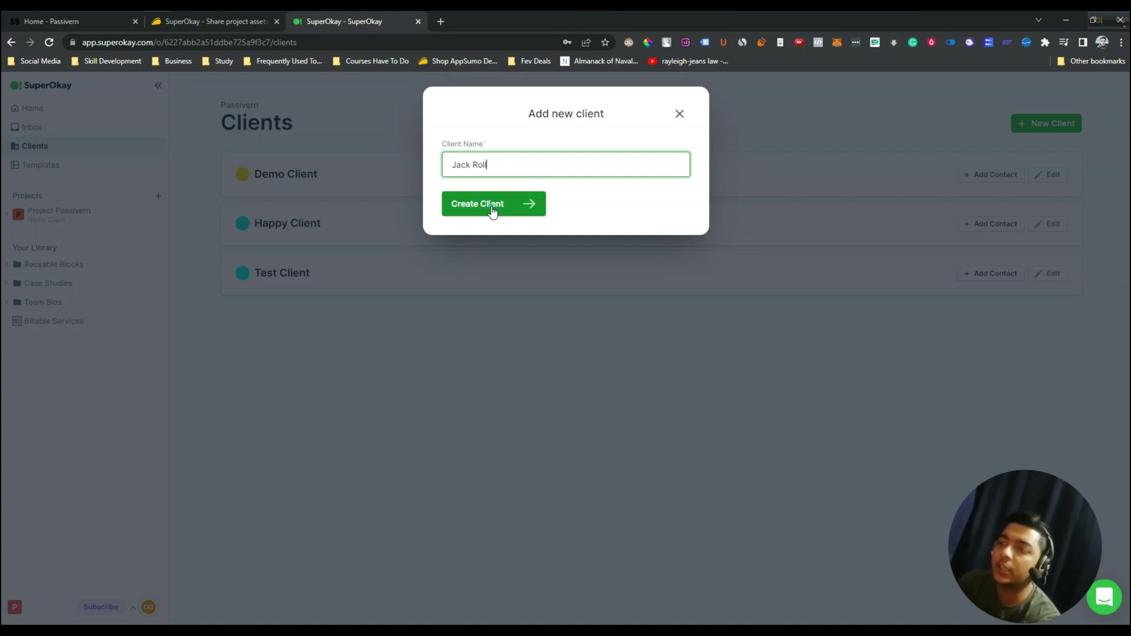
click(492, 210)
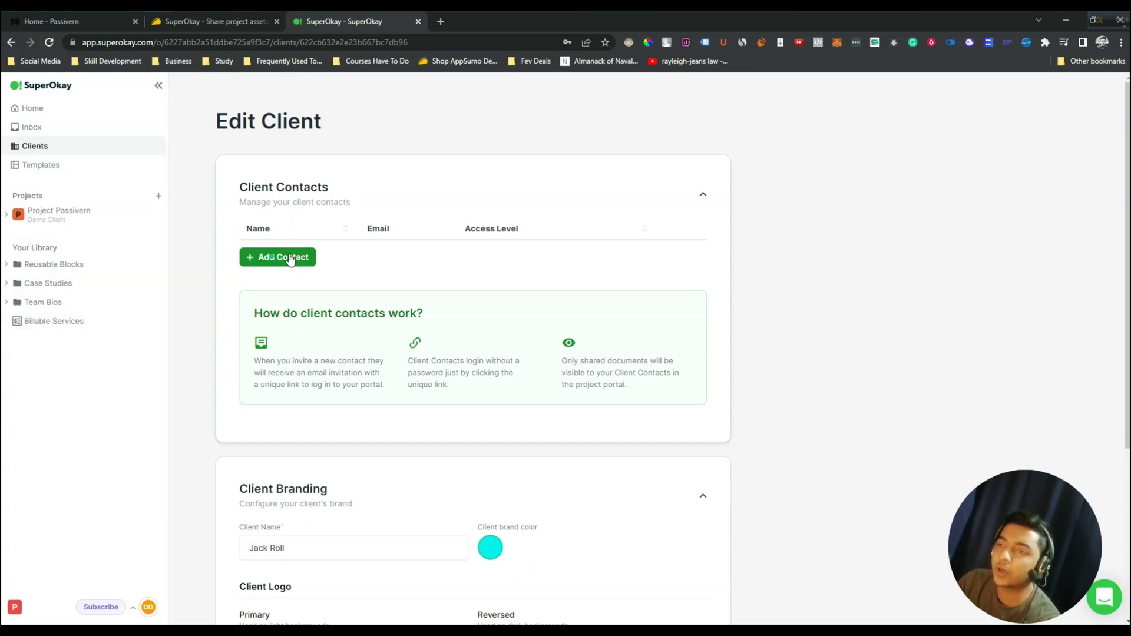
- Send the client's contact an invitation and confirm it, listing them with Client access
click(294, 261)
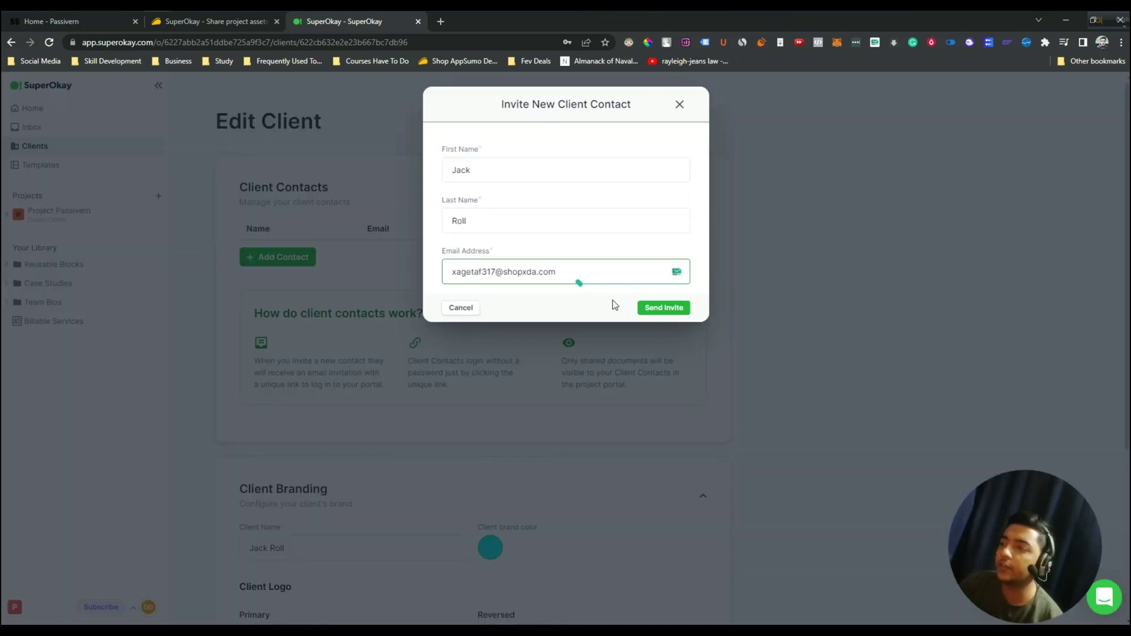
click(658, 308)
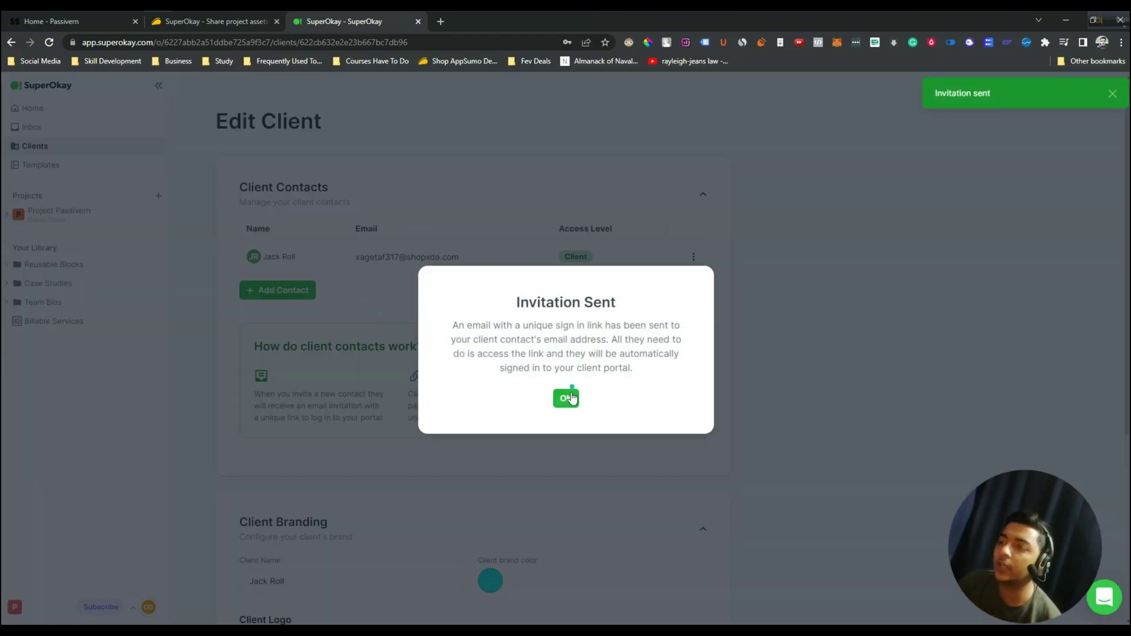
click(565, 399)
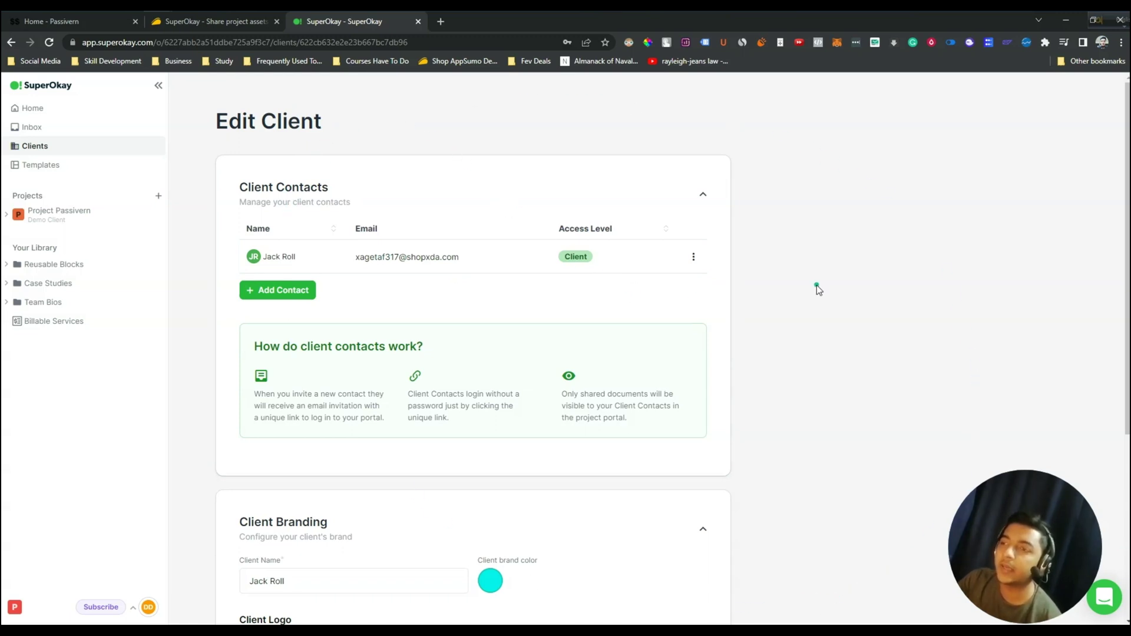
scroll(816, 285, down, 5)
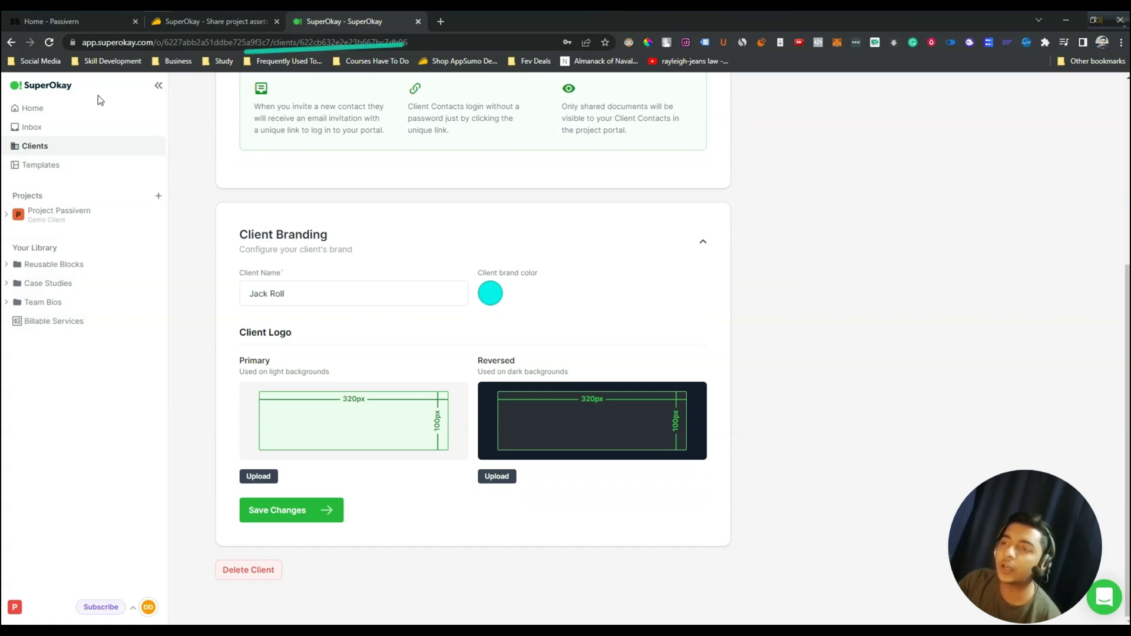
click(263, 288)
- Keep the client name and change the brand colour from cyan to yellow-olive #C6C341
triple_click(259, 290)
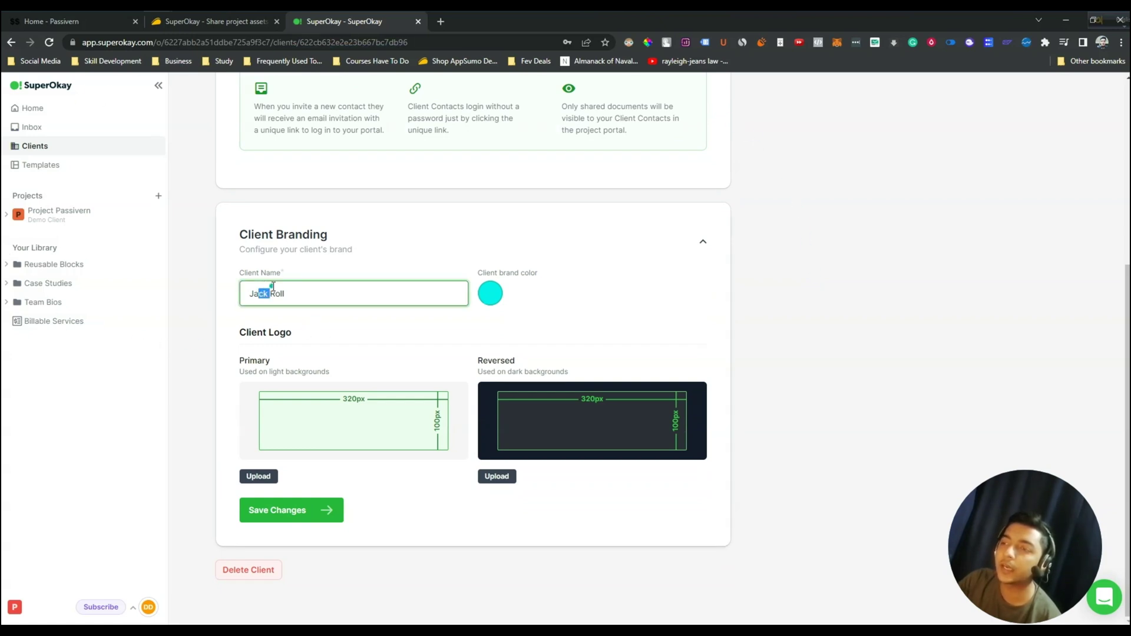
click(543, 298)
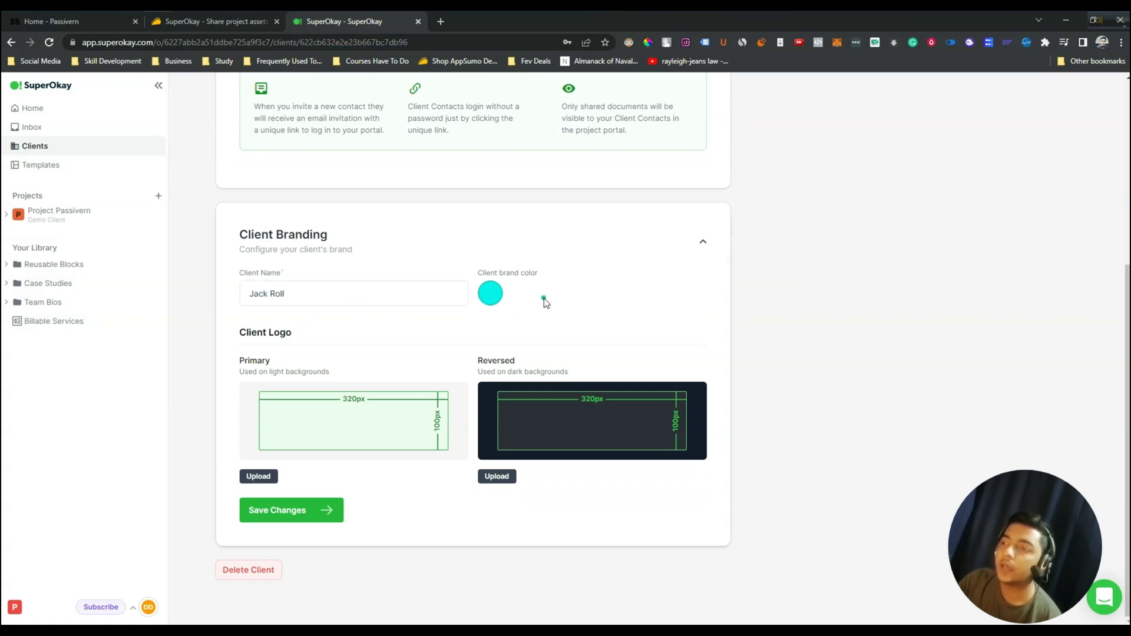
click(493, 305)
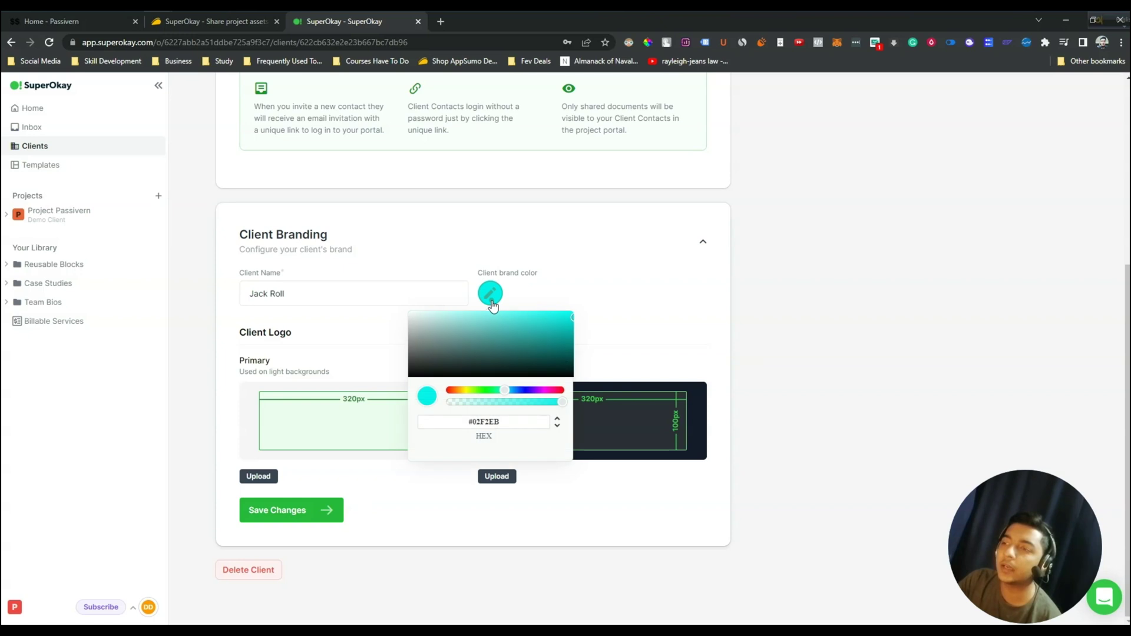
click(551, 393)
drag(535, 343, 548, 327)
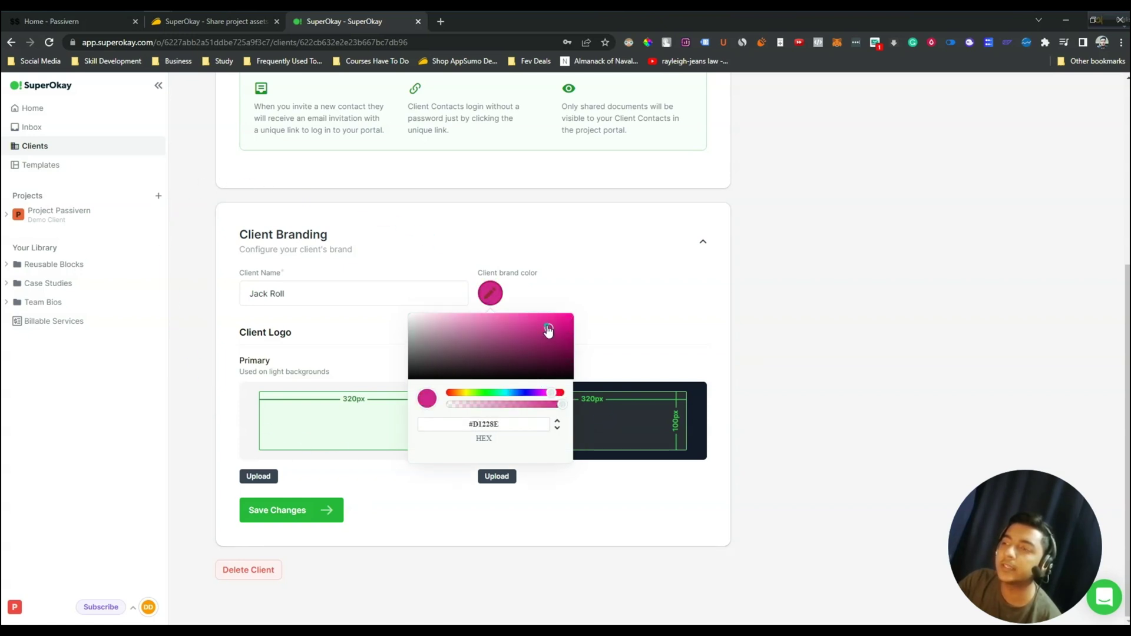
click(519, 329)
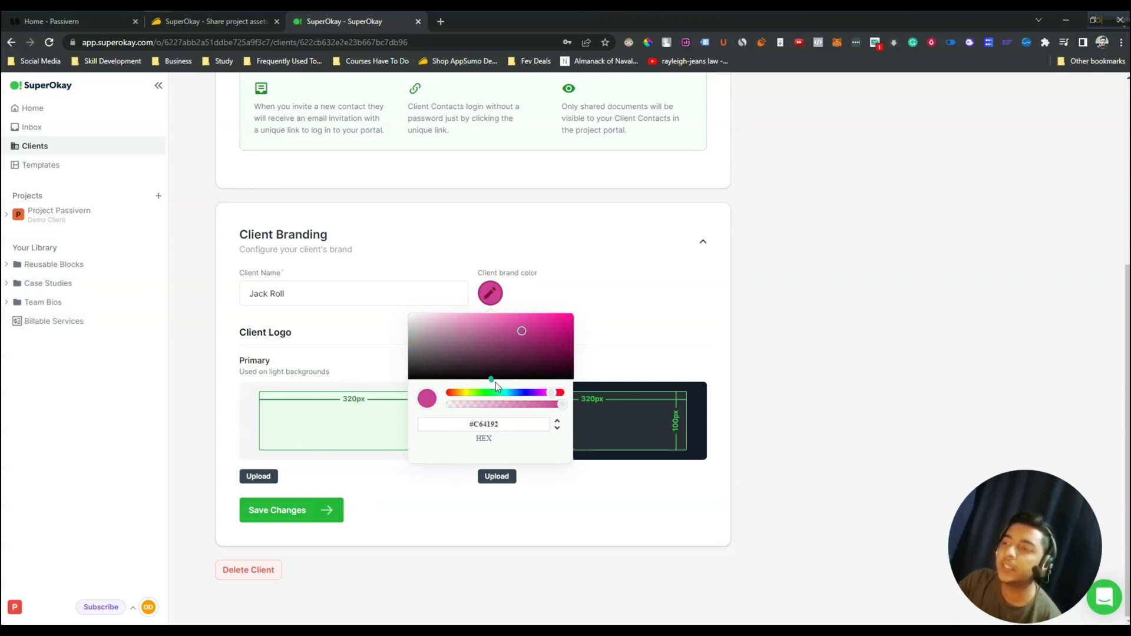
drag(497, 399, 466, 391)
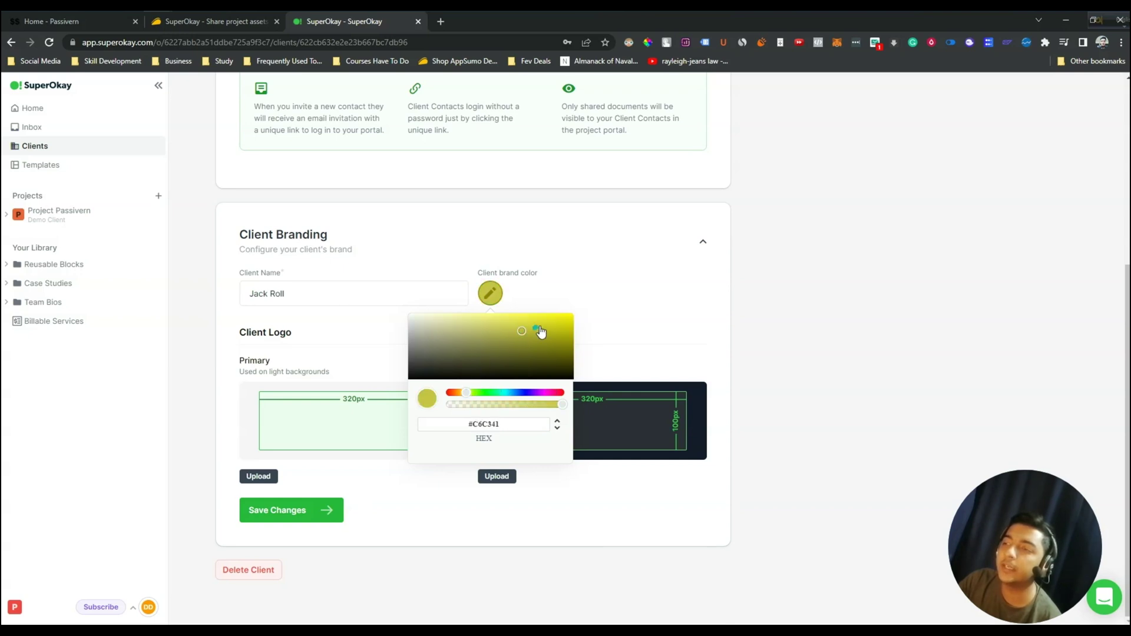
click(584, 329)
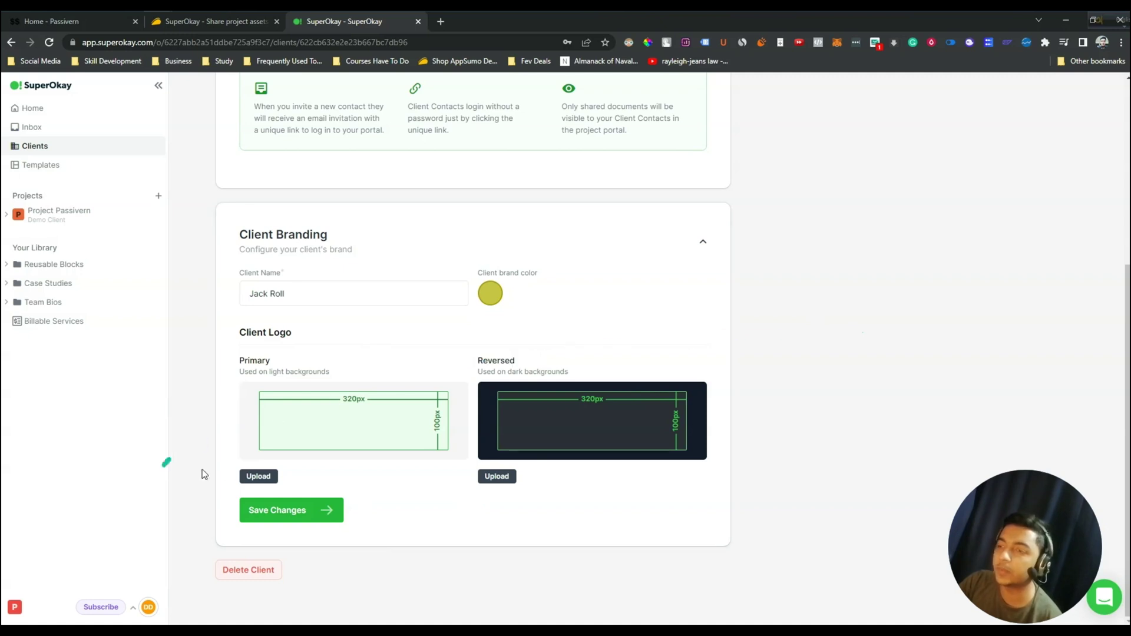
- Upload PASSIVERN Big.png as the client's primary logo
click(265, 478)
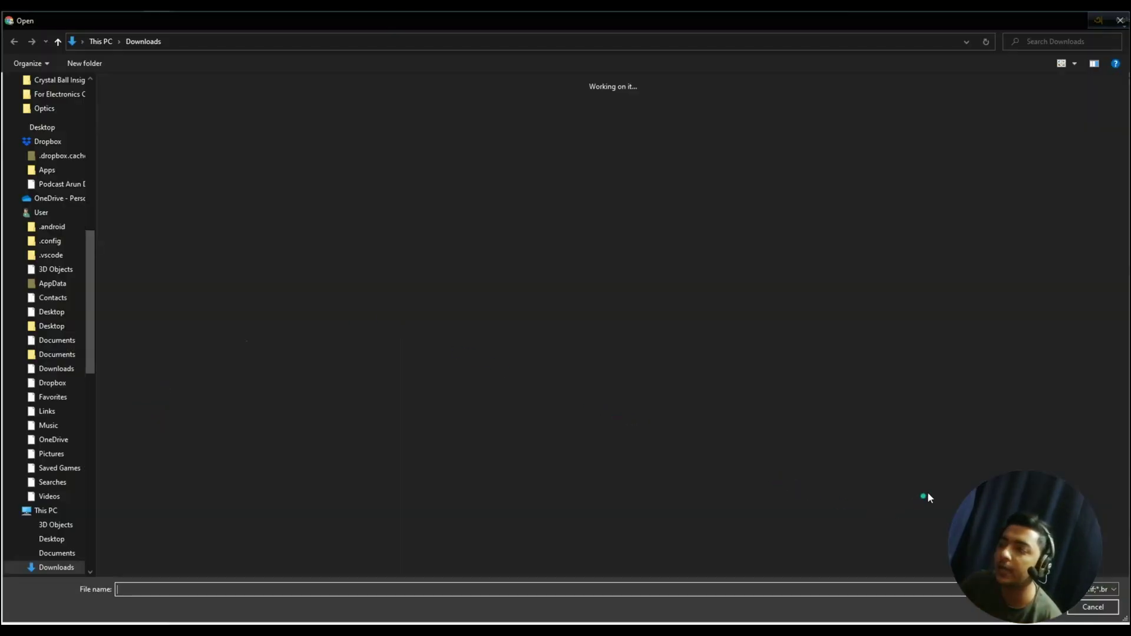
scroll(795, 453, down, 2)
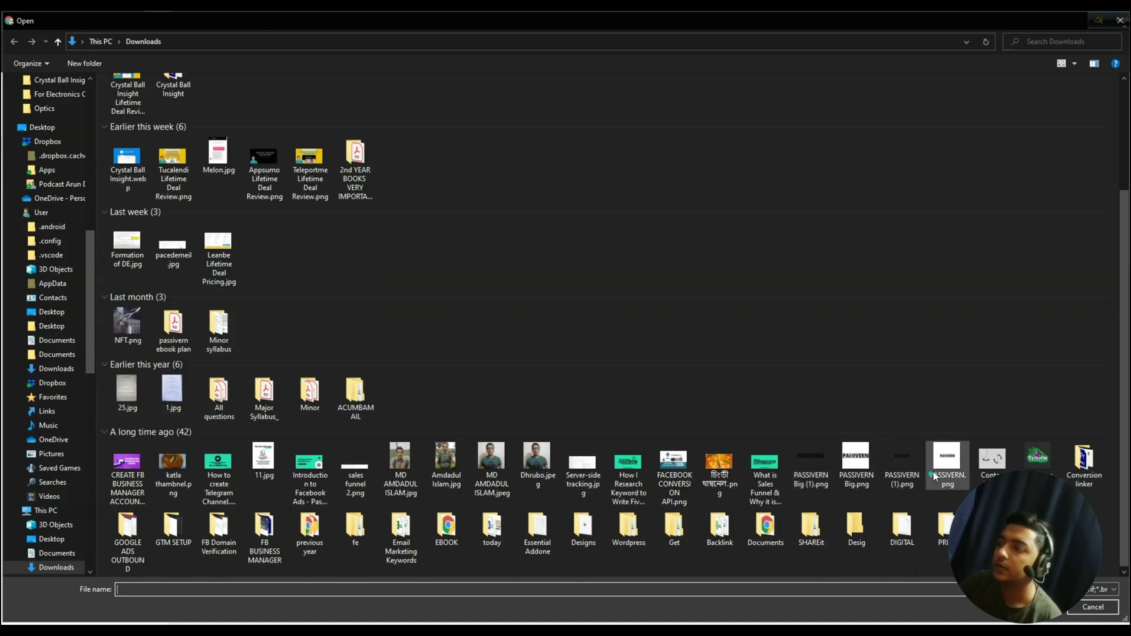
click(856, 466)
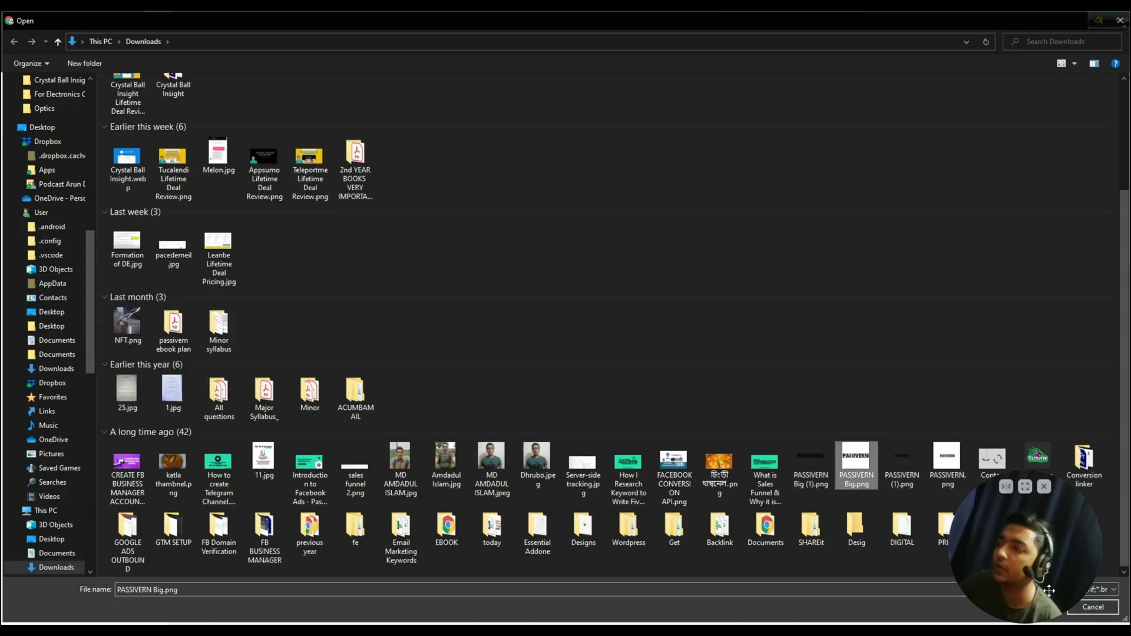
click(1038, 609)
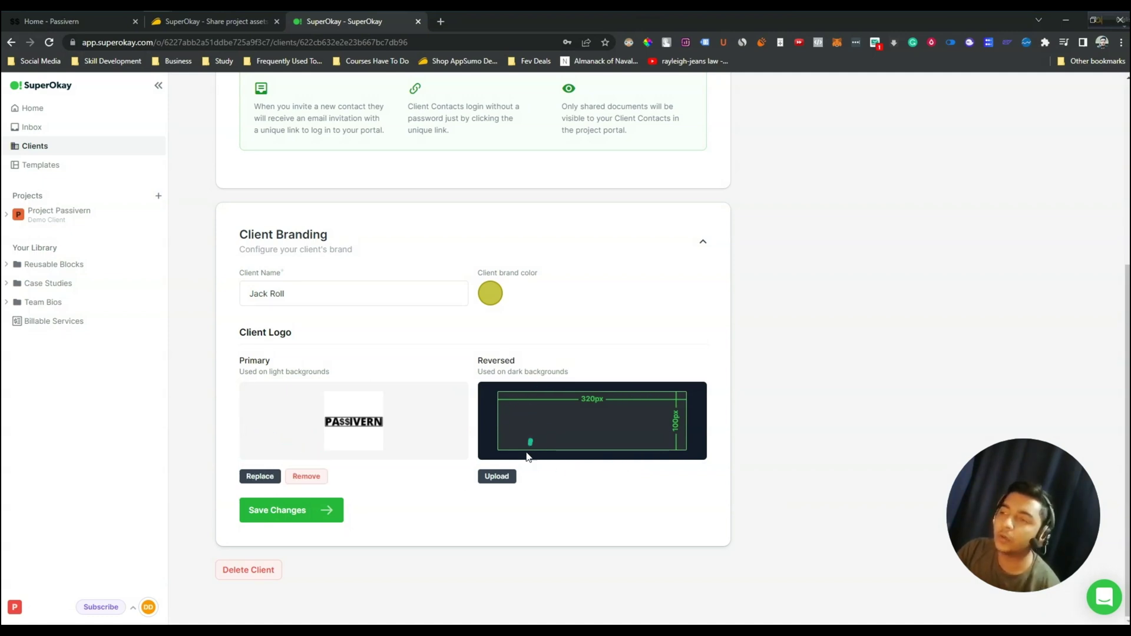
- Upload Passivern Logo.jpg as the reversed logo and save the branding changes
click(496, 477)
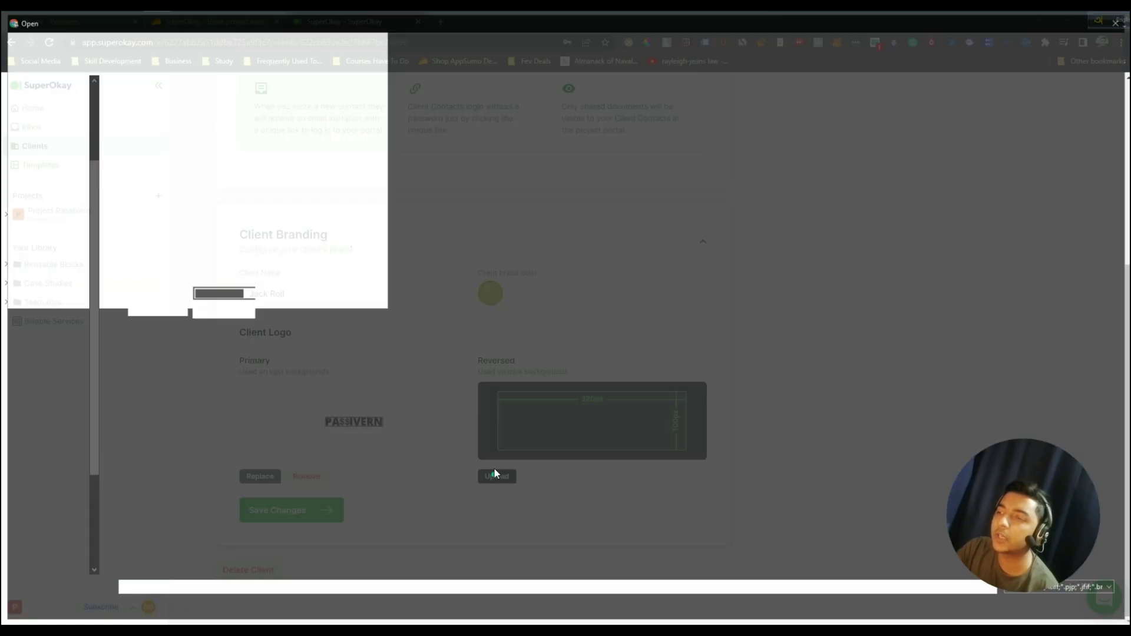
drag(1038, 426, 984, 461)
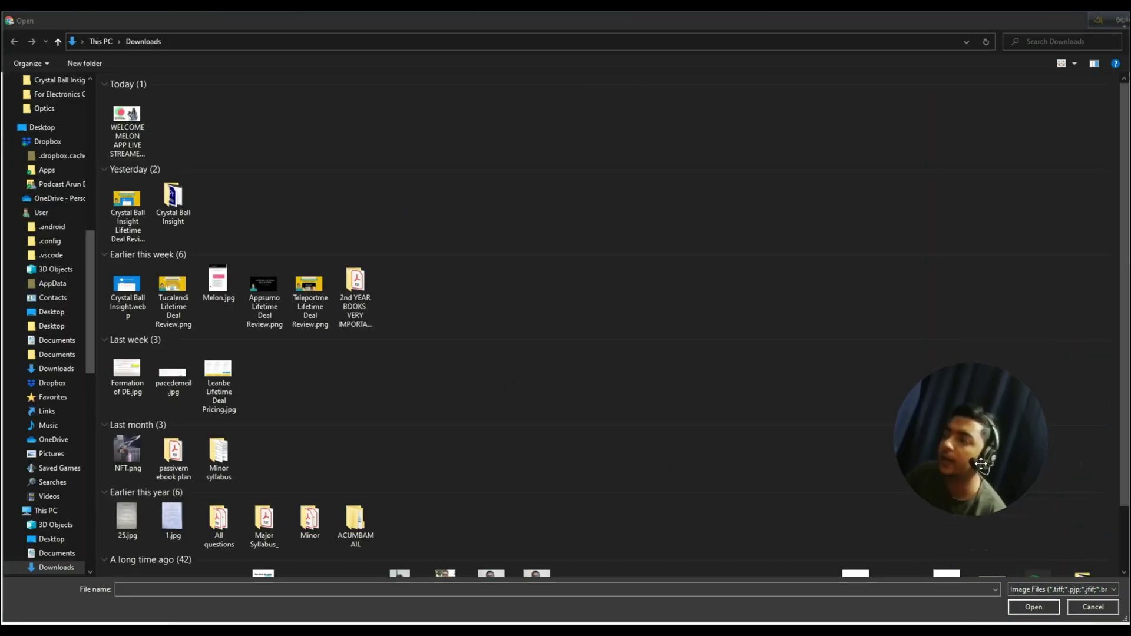
scroll(822, 511, down, 3)
click(1048, 489)
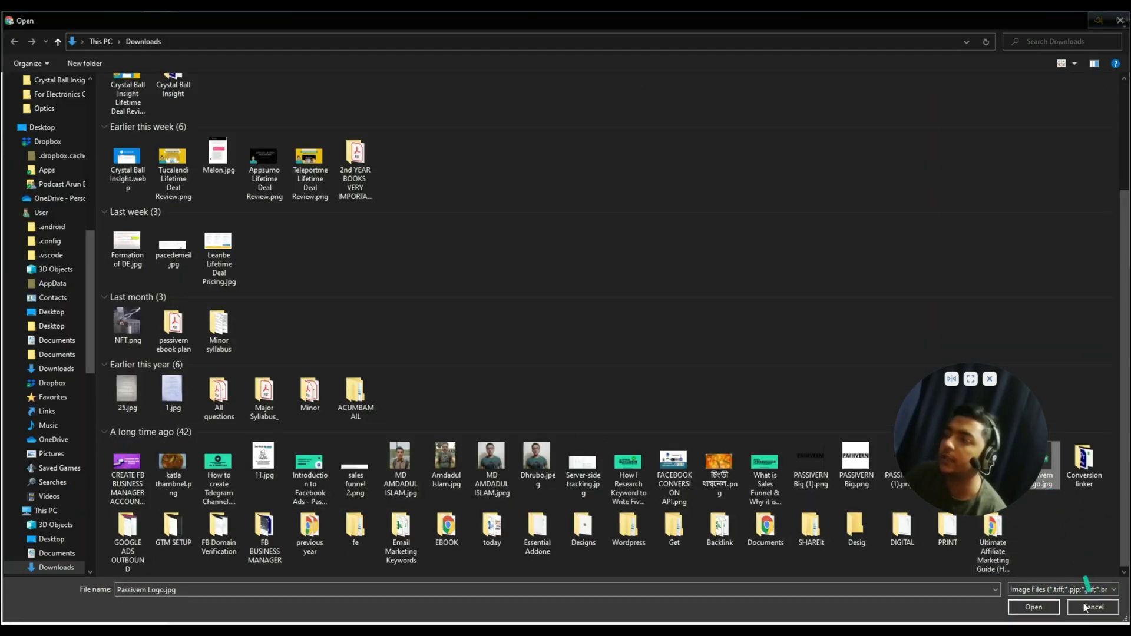
click(1033, 607)
drag(1017, 498, 1053, 601)
click(290, 513)
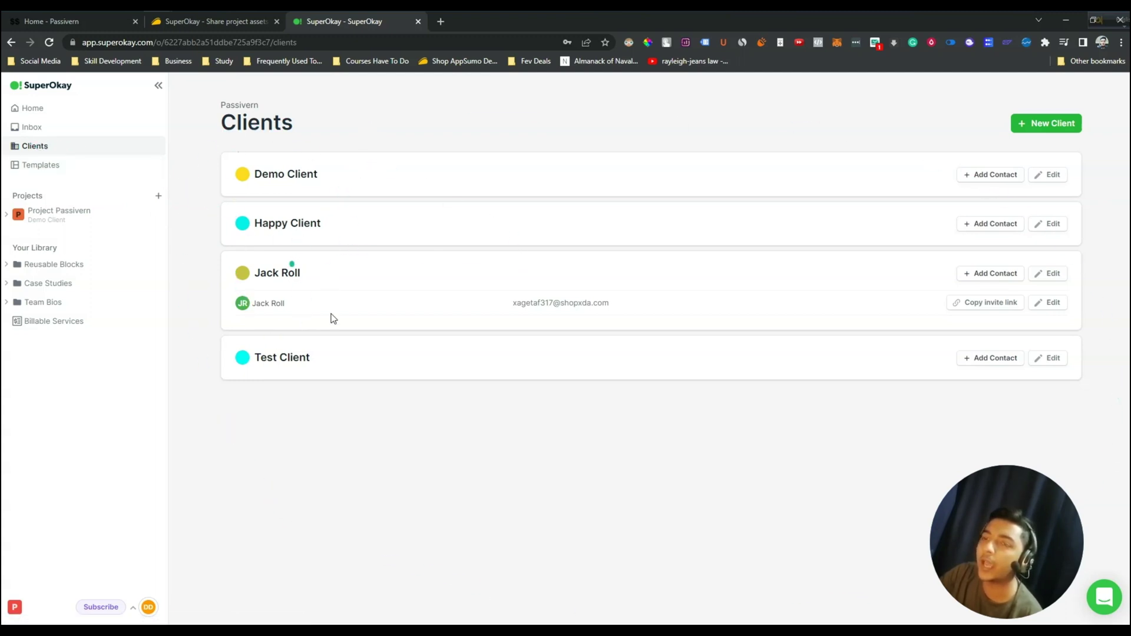
- Open the 19-template library and filter By Doc Type to the 6 Briefs
click(46, 170)
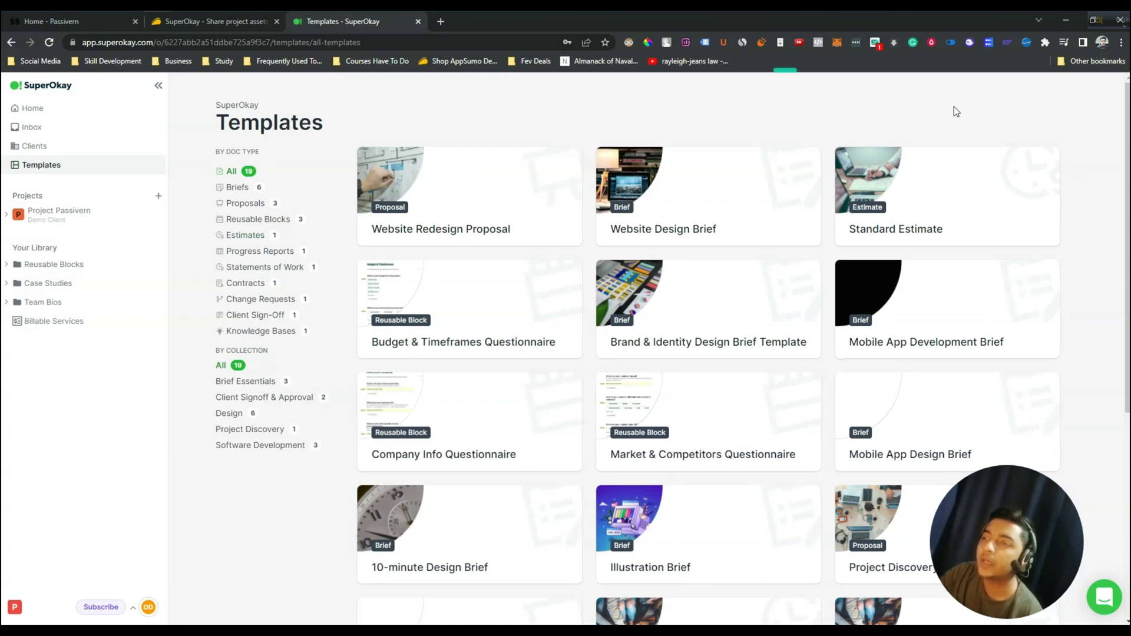
scroll(571, 447, down, 3)
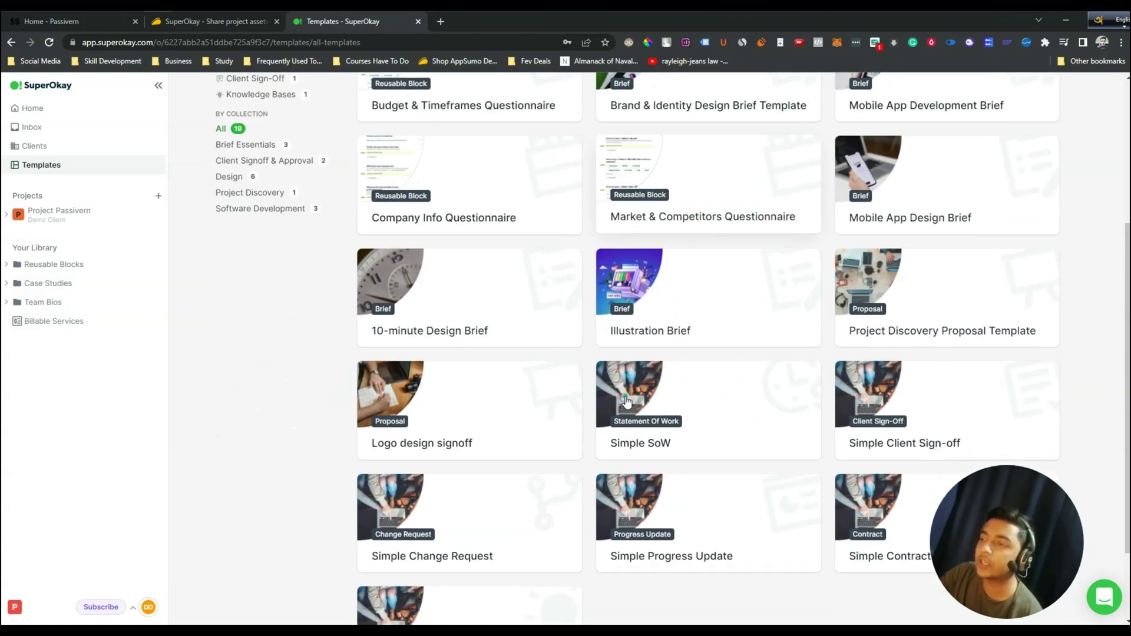
scroll(520, 447, up, 3)
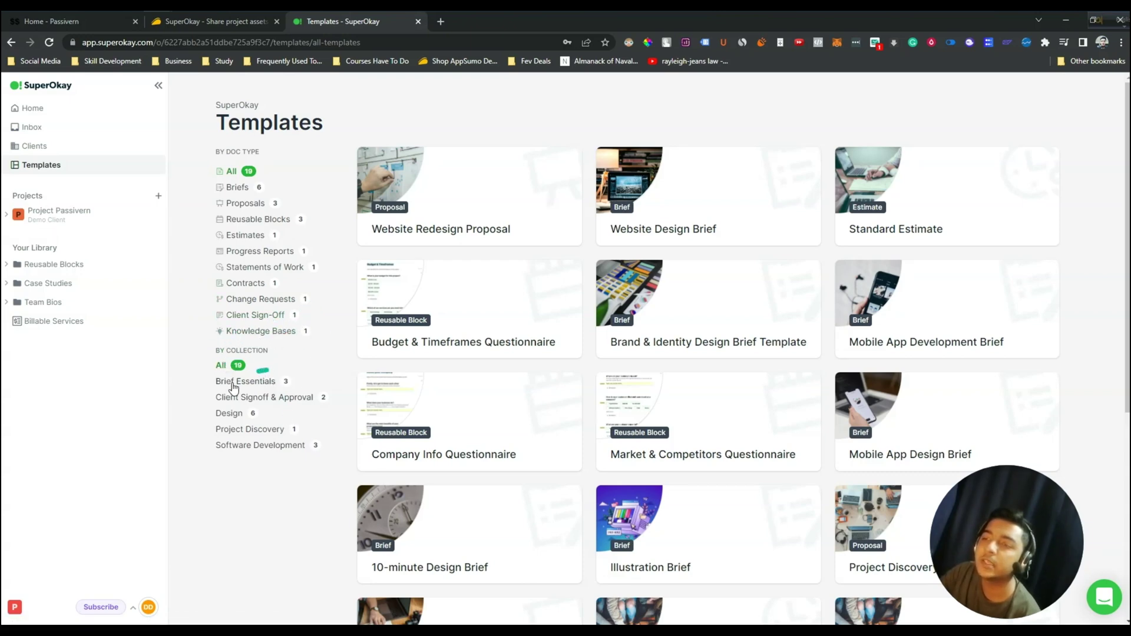
click(236, 186)
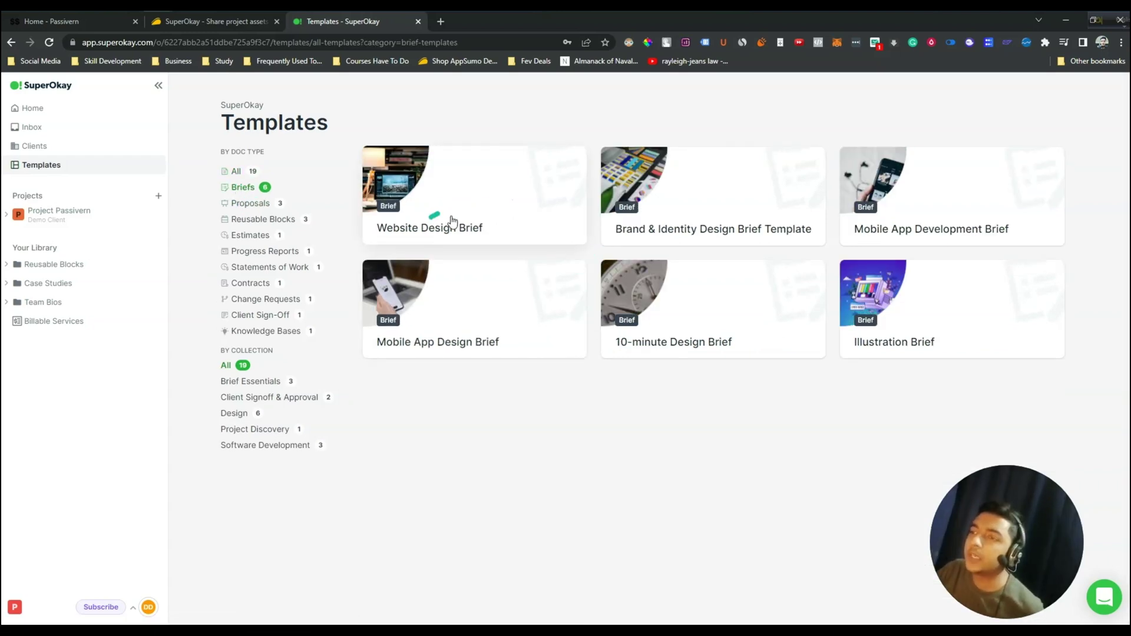
- Preview the Website Design Brief template and scroll through its opening questions
click(455, 206)
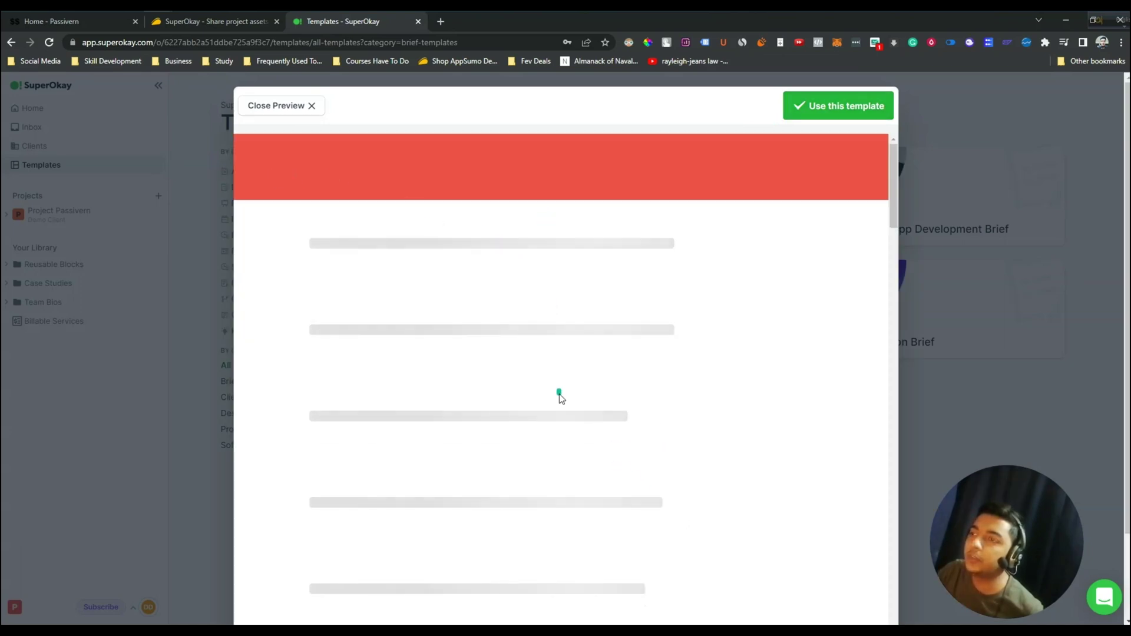
scroll(501, 425, down, 2)
scroll(500, 425, down, 1)
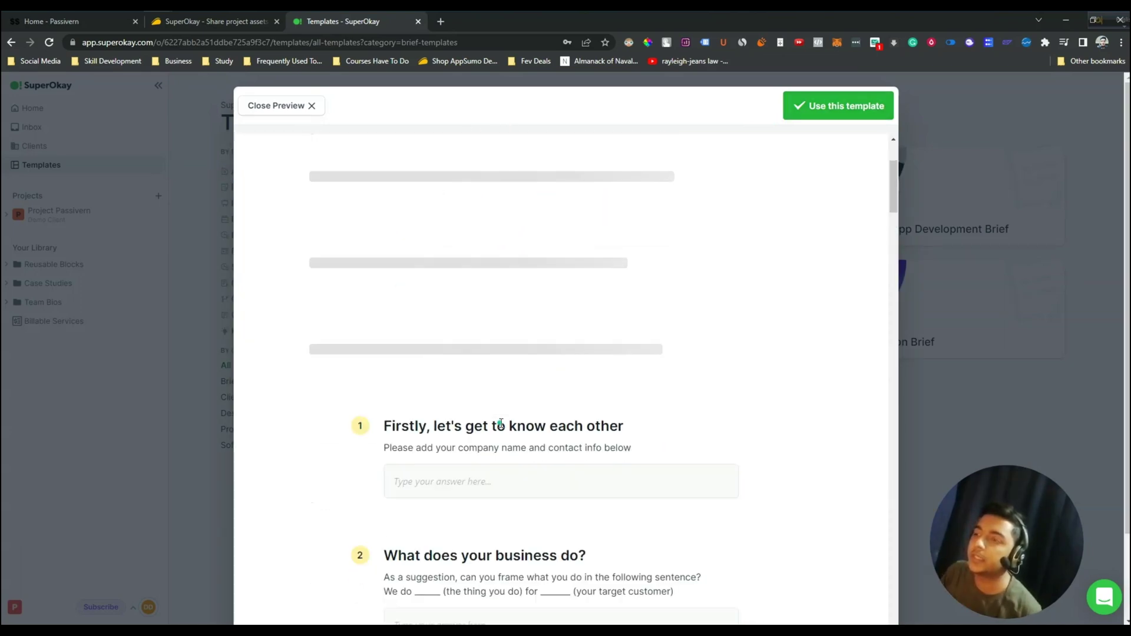
scroll(616, 366, up, 3)
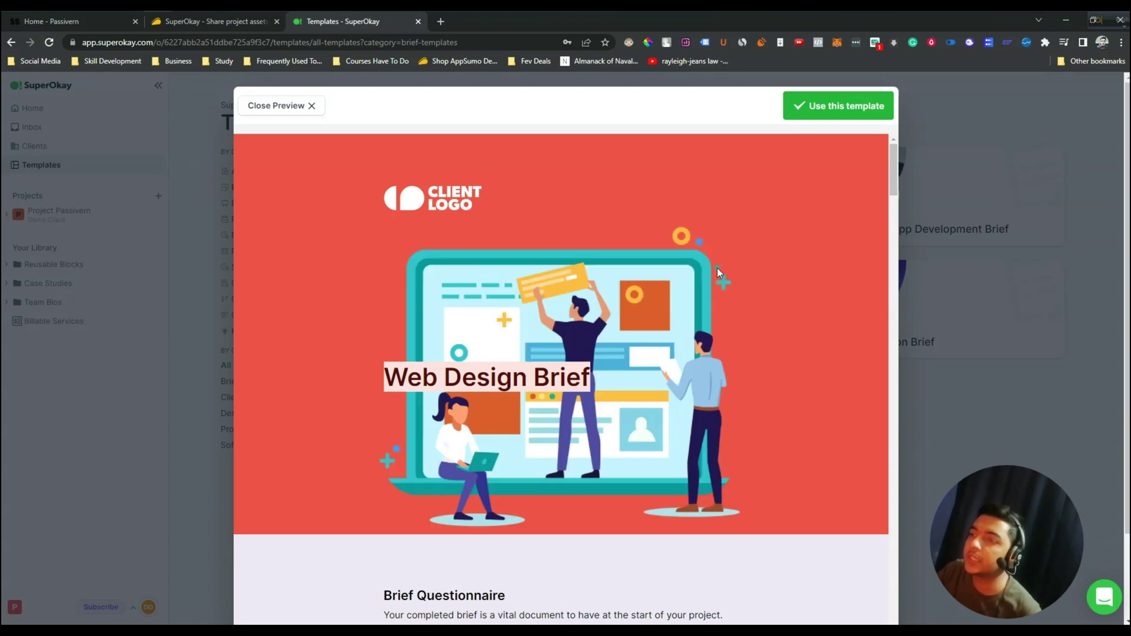
scroll(716, 267, down, 1)
scroll(716, 267, up, 1)
scroll(716, 267, down, 3)
scroll(716, 267, down, 13)
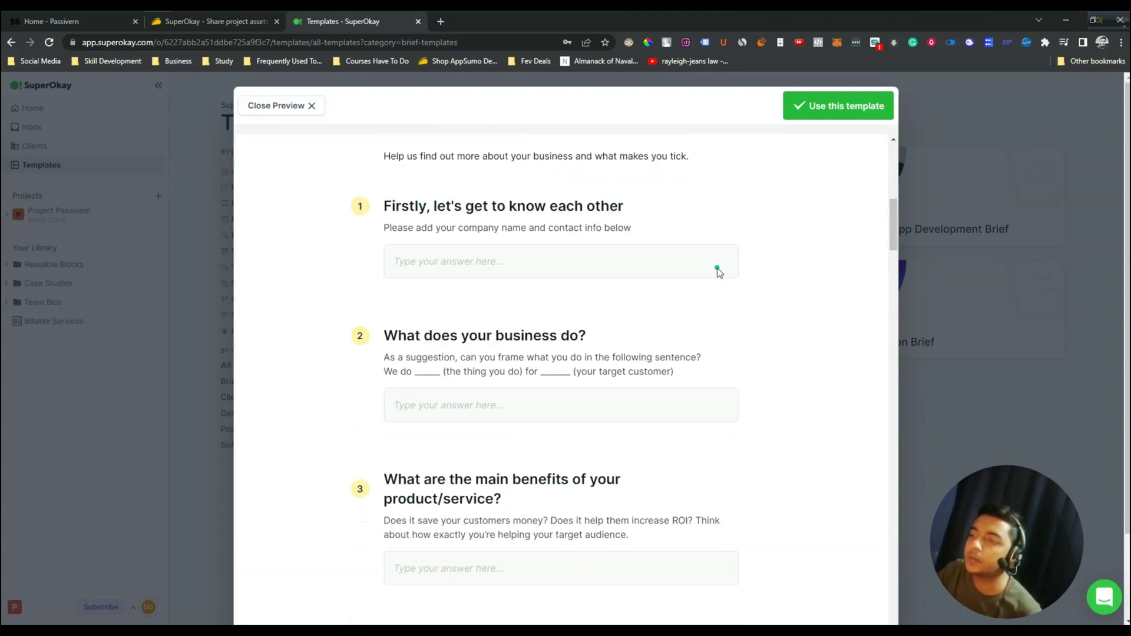
- Try an answer field in the preview, then scroll on to question 23 on website development
click(471, 217)
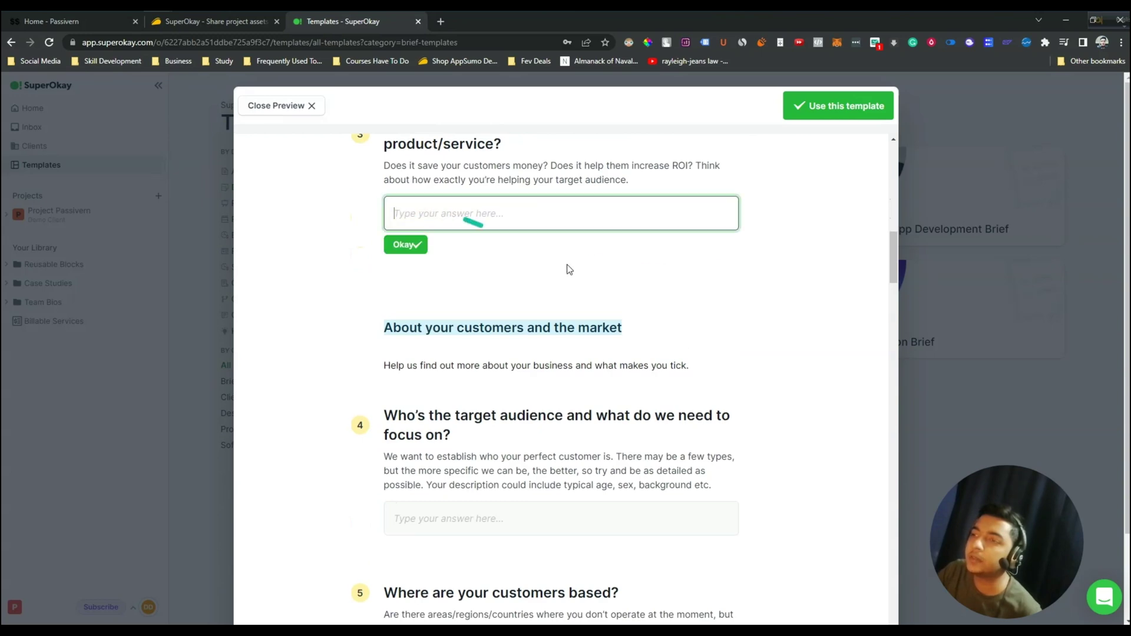
click(619, 274)
scroll(618, 274, up, 5)
scroll(617, 272, up, 7)
scroll(617, 272, down, 19)
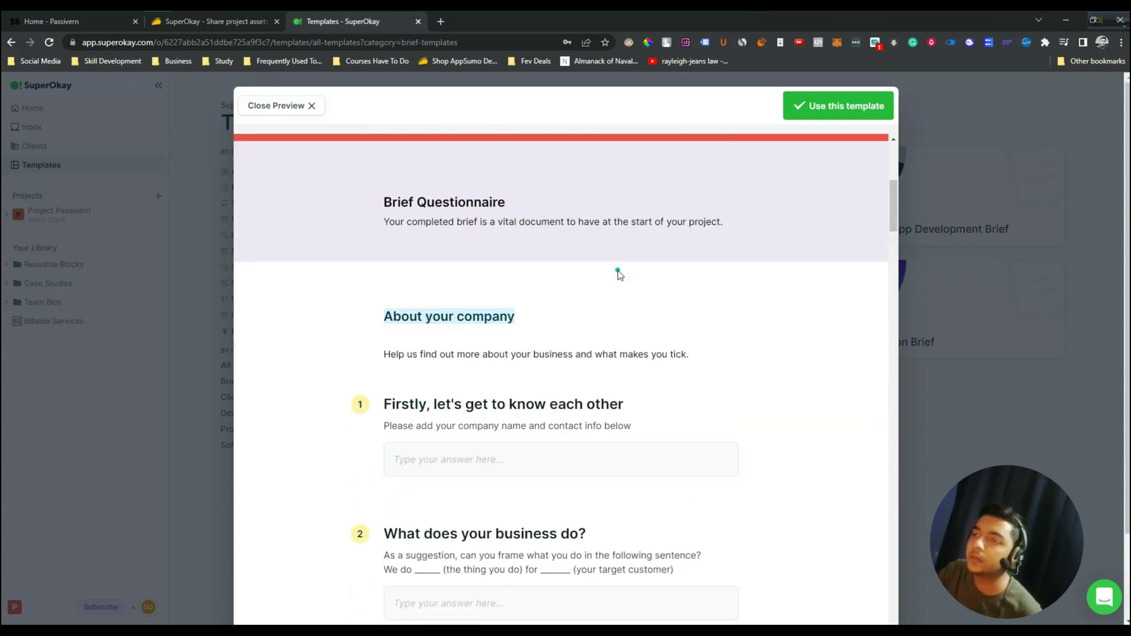
scroll(617, 272, down, 20)
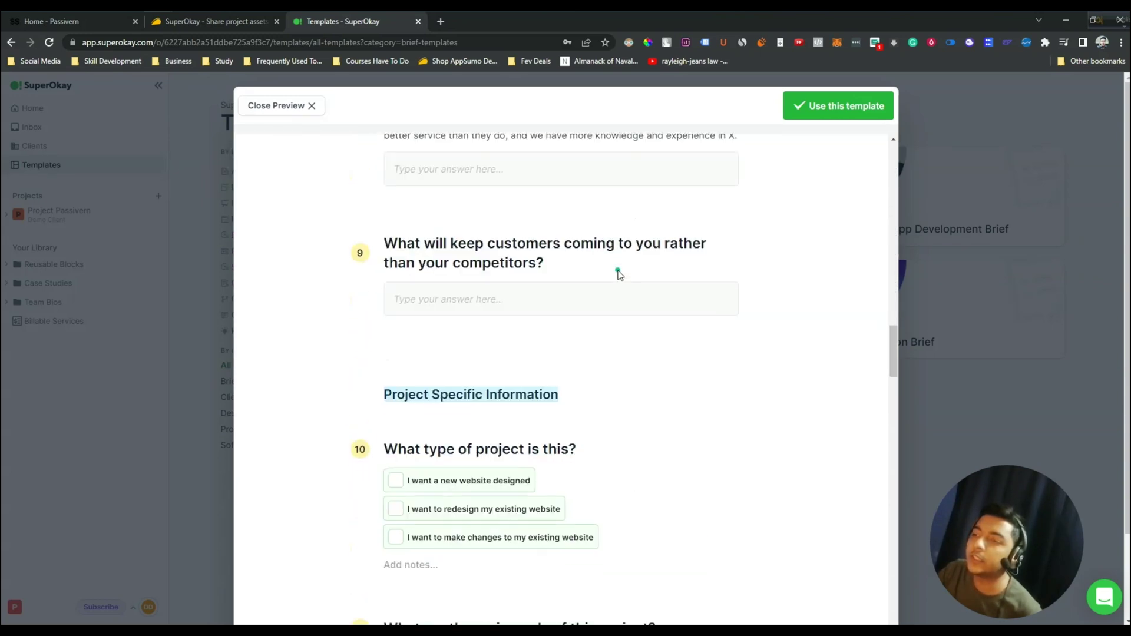
scroll(618, 272, down, 20)
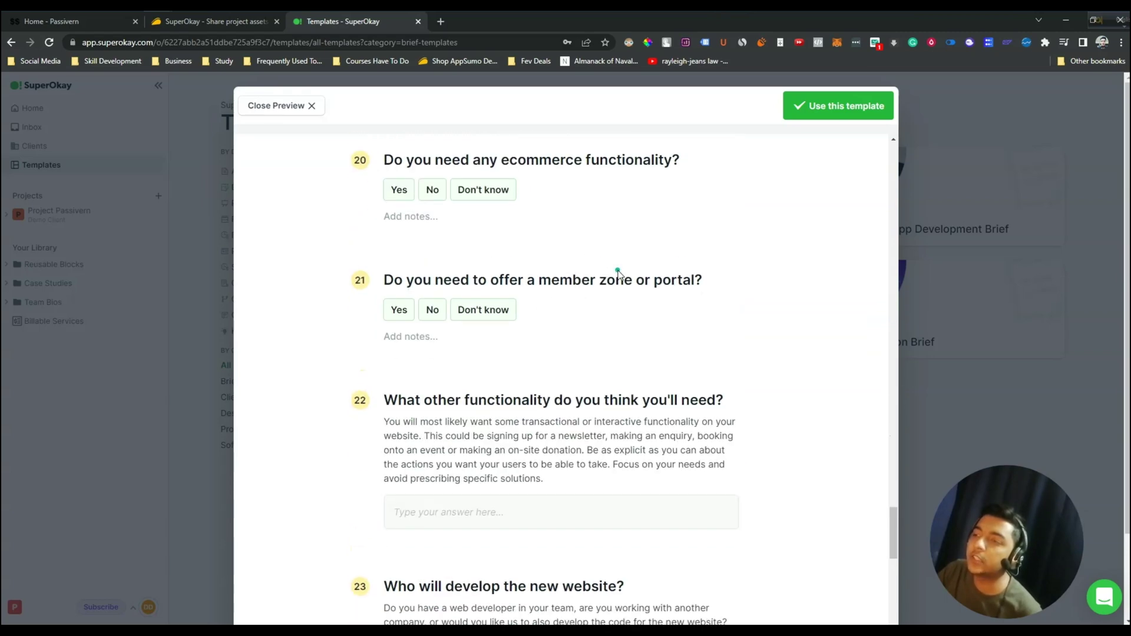
- Create a 'Copy of Website Design Brief' draft from the template and scroll through it
click(827, 109)
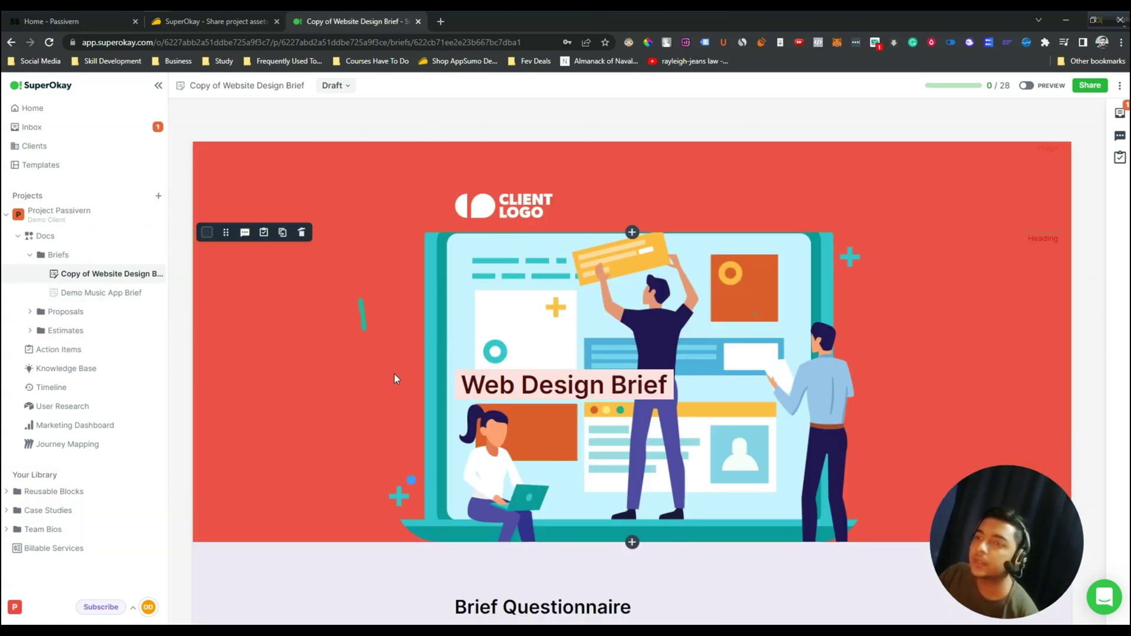
scroll(740, 297, down, 1)
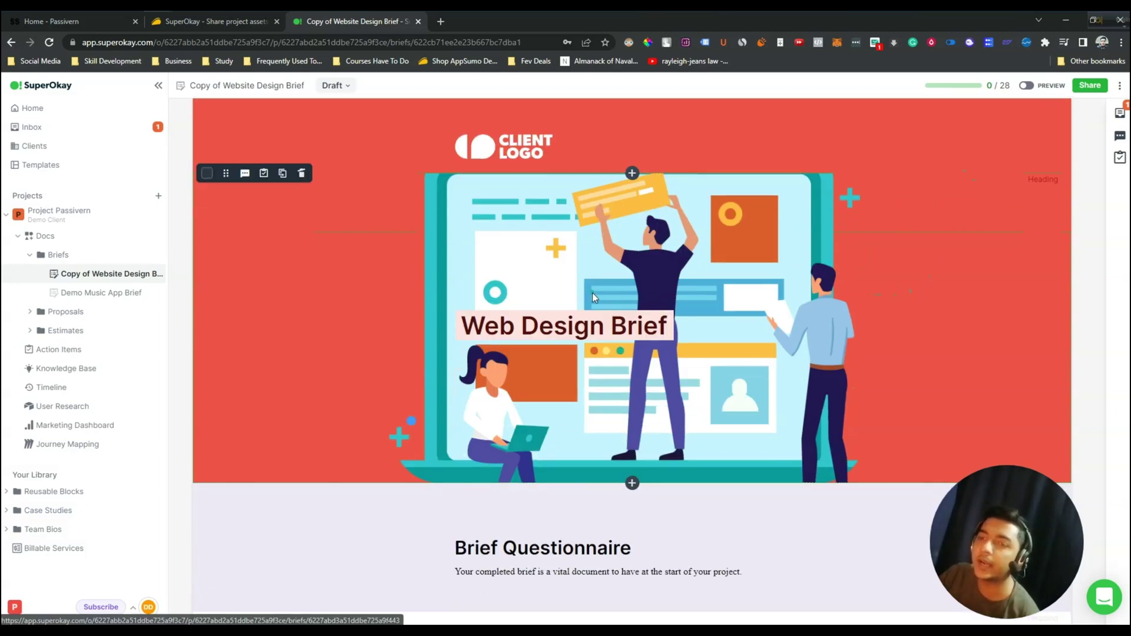
scroll(591, 293, down, 3)
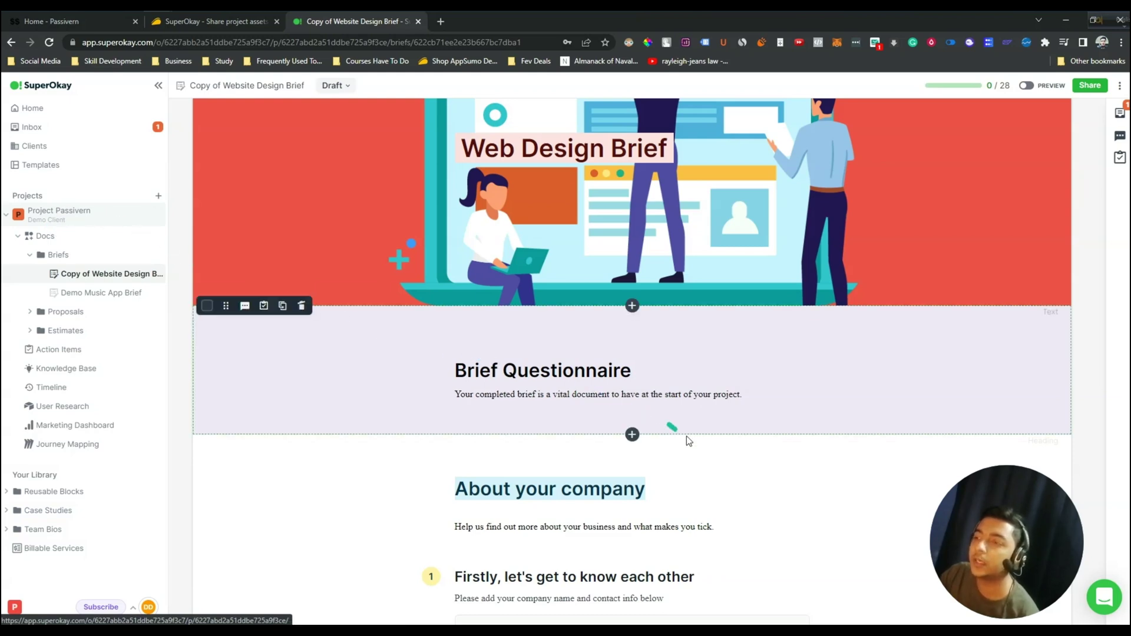
scroll(687, 436, down, 2)
scroll(687, 438, down, 12)
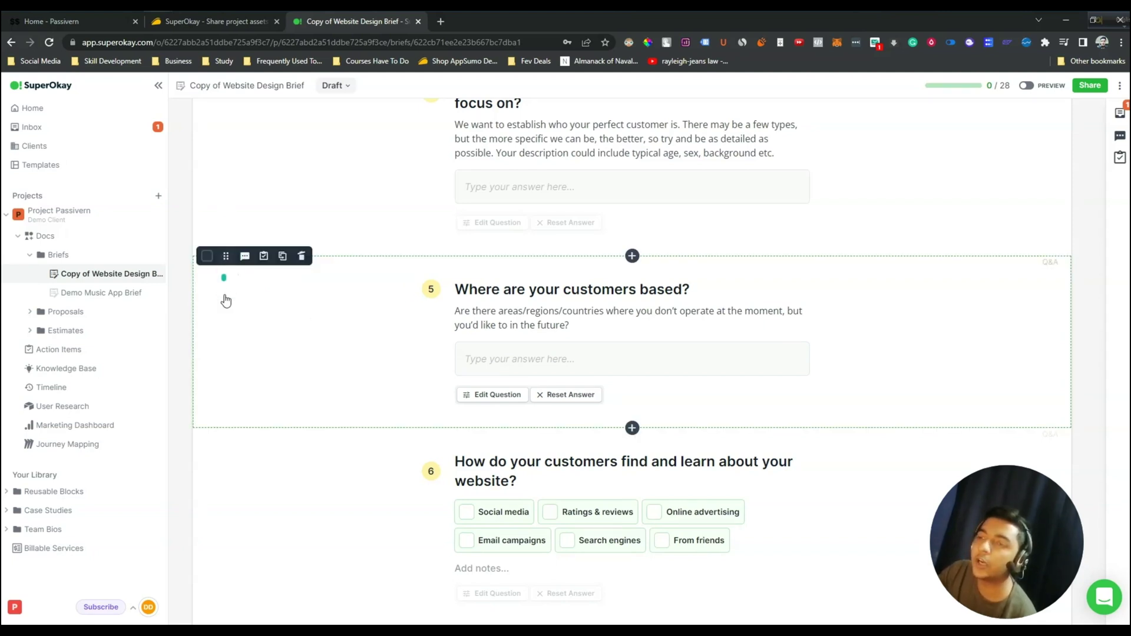
- Move 'Where are your customers based?' below the customer-discovery question, making it question 6
drag(226, 301, 238, 460)
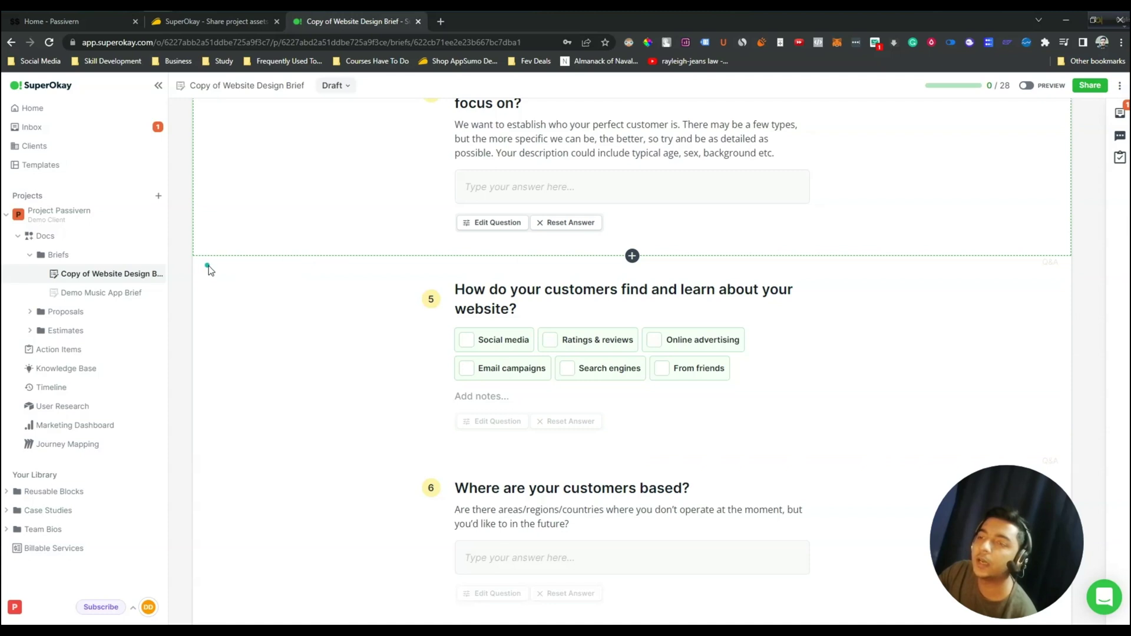
click(207, 257)
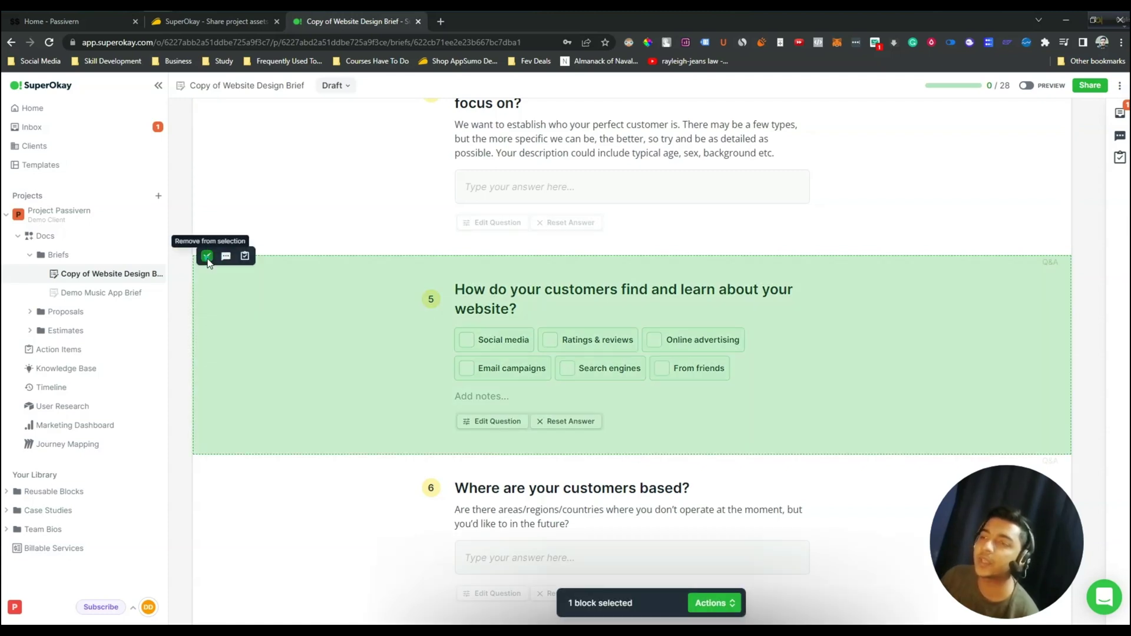
click(207, 256)
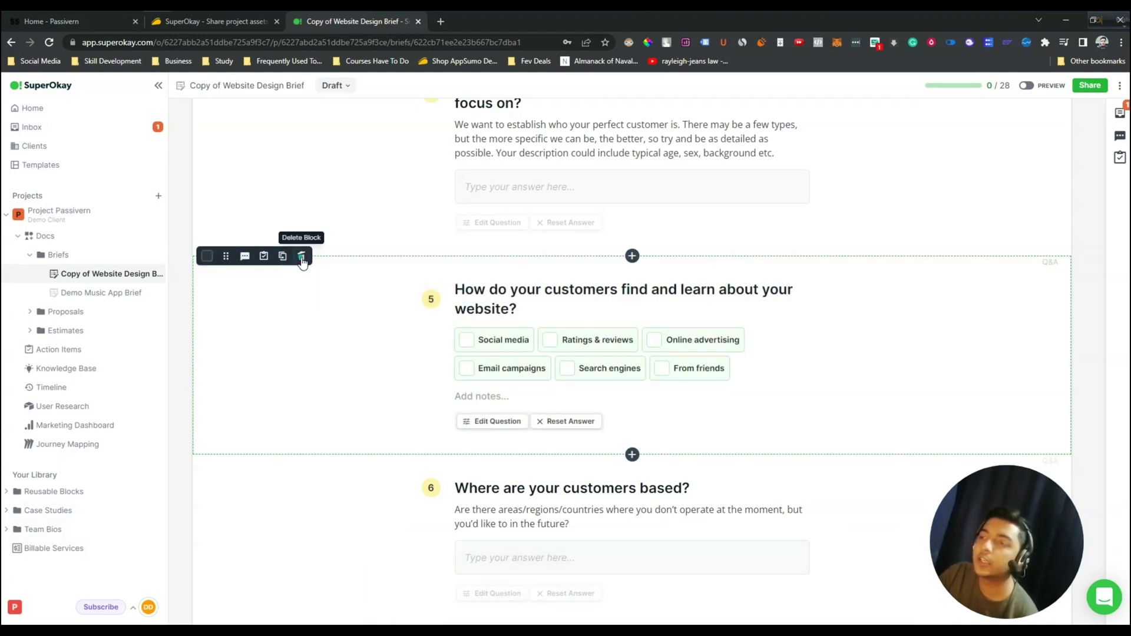
- Insert an empty three-column Table block below question 4
click(632, 257)
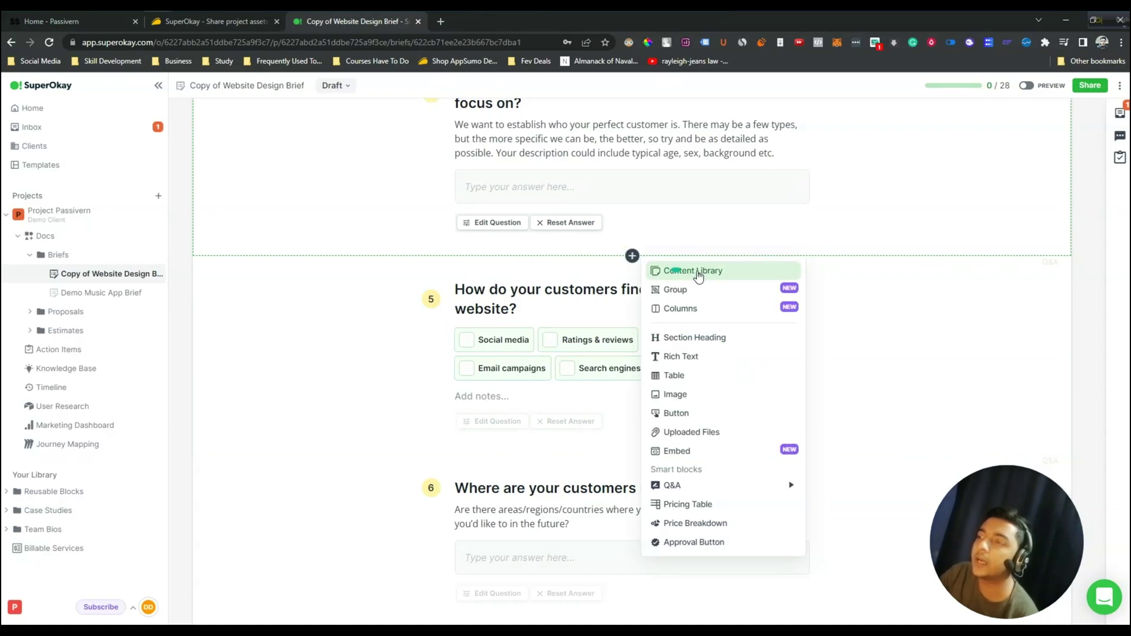
mouse_move(692, 295)
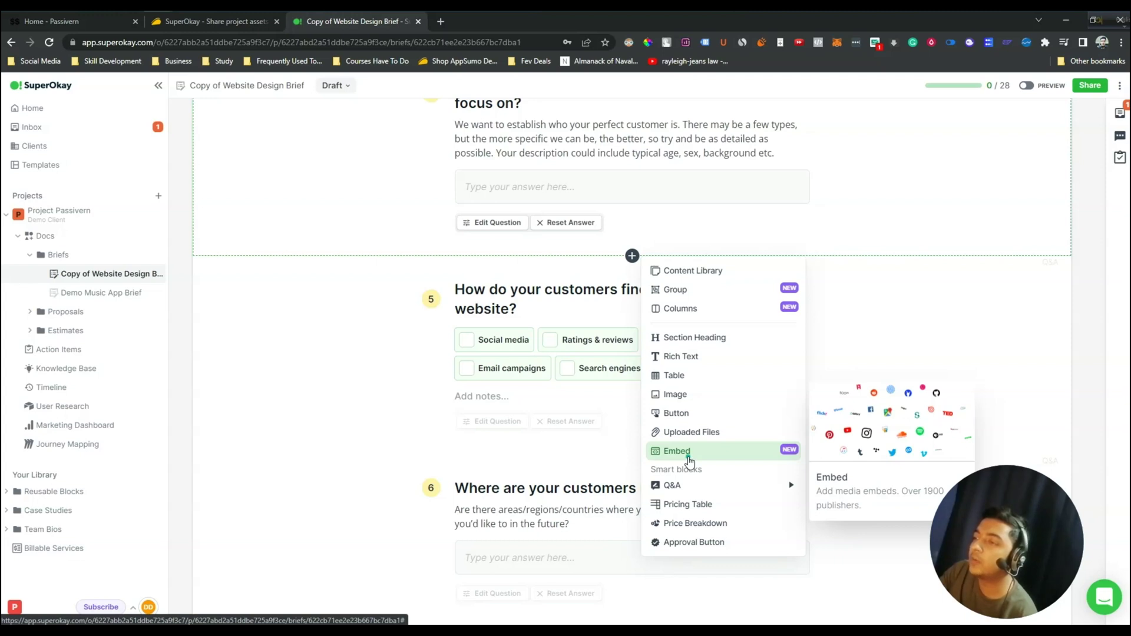
mouse_move(690, 492)
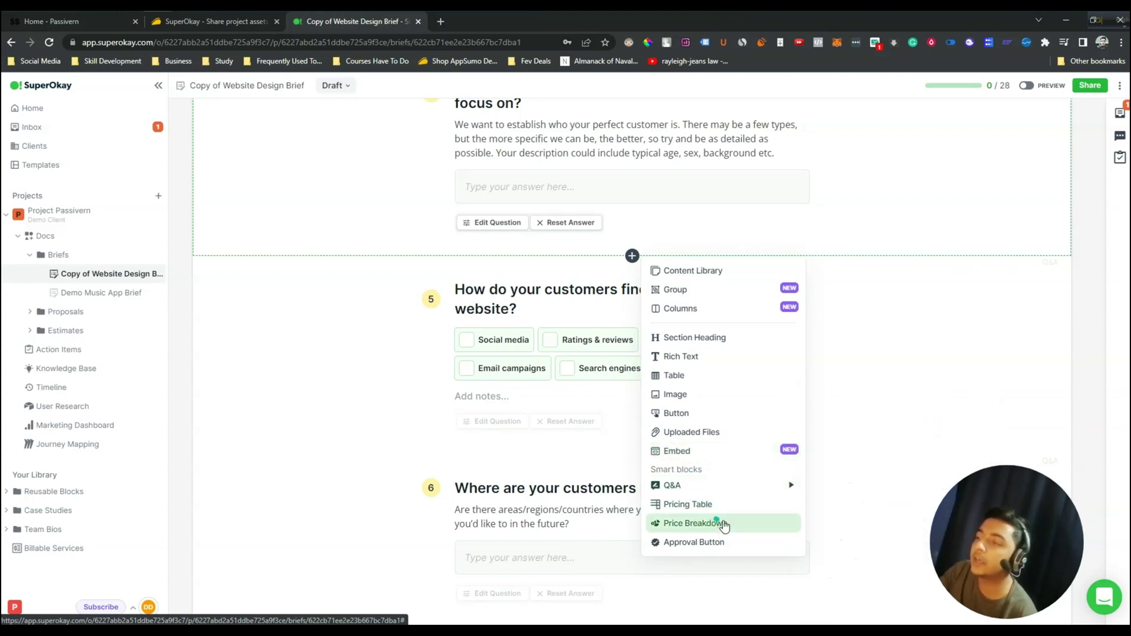
mouse_move(699, 546)
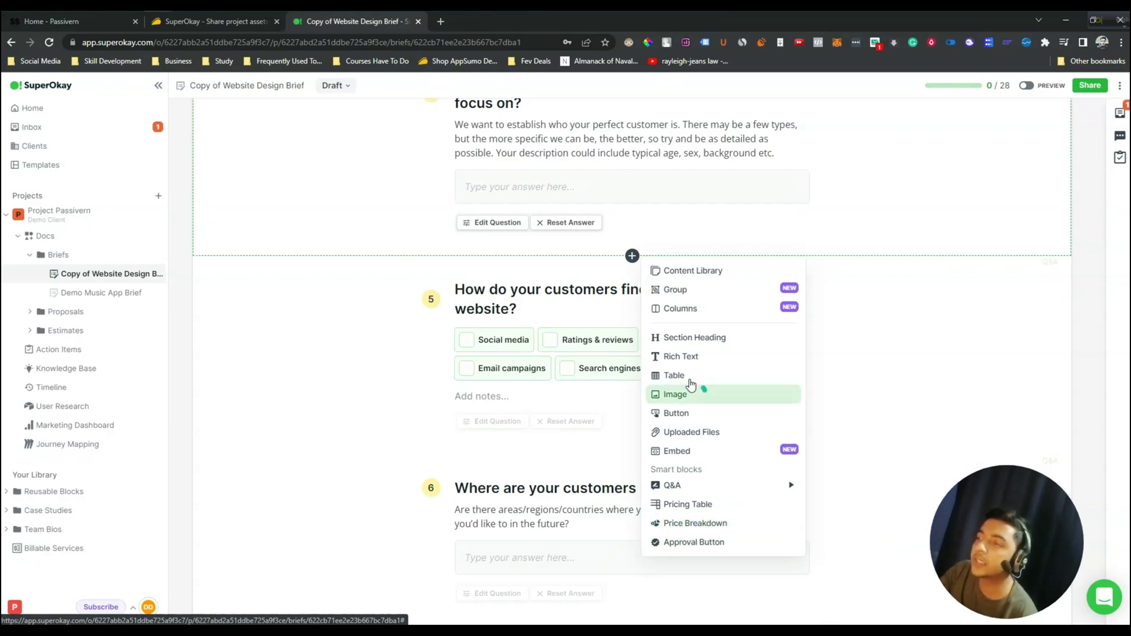
mouse_move(673, 379)
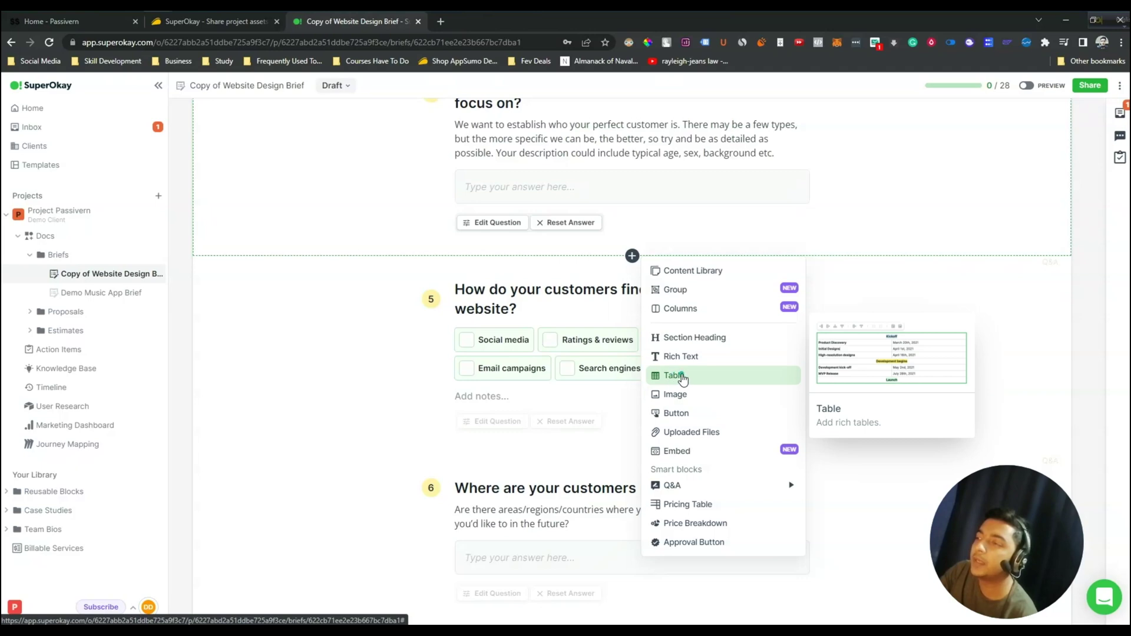
key(Escape)
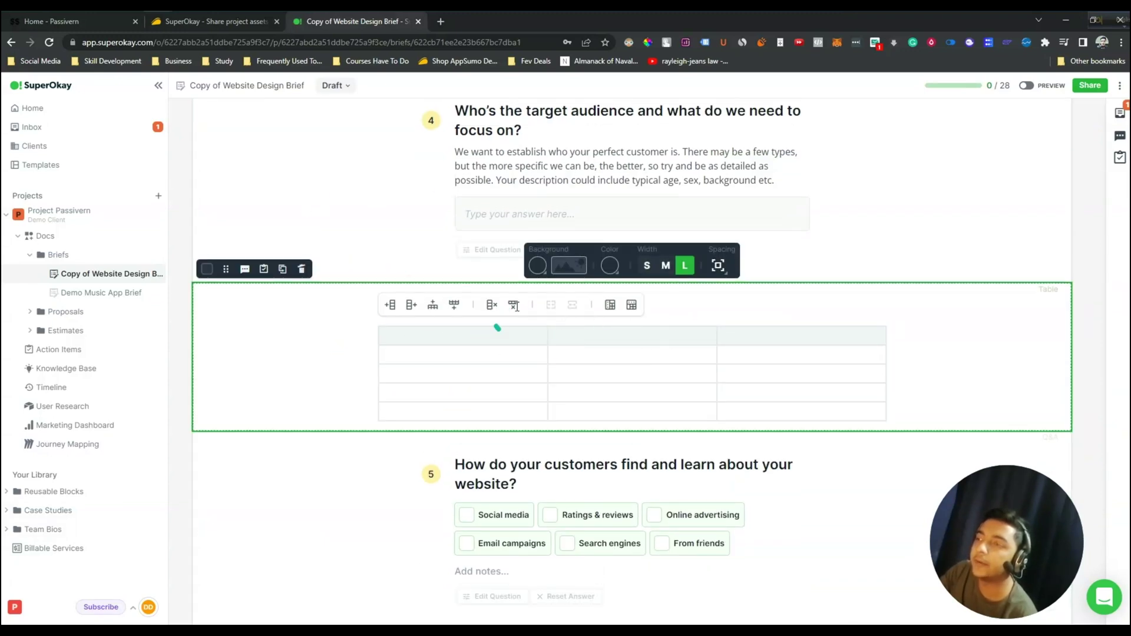
- Review the table's background and text colour options, leaving top padding at 16
click(539, 266)
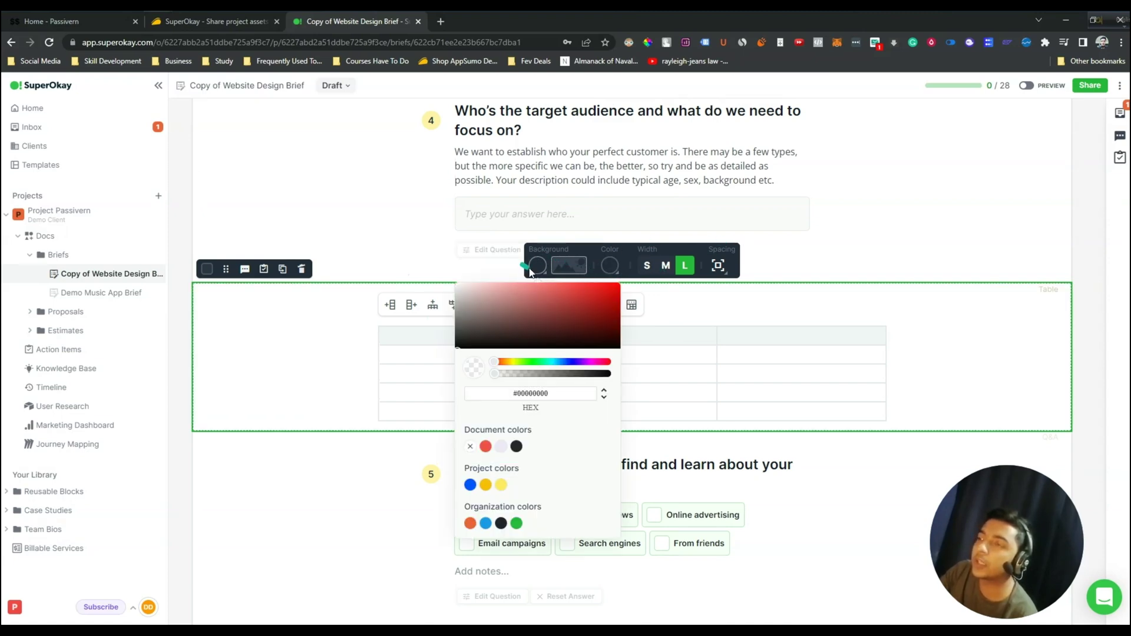
click(569, 265)
click(579, 267)
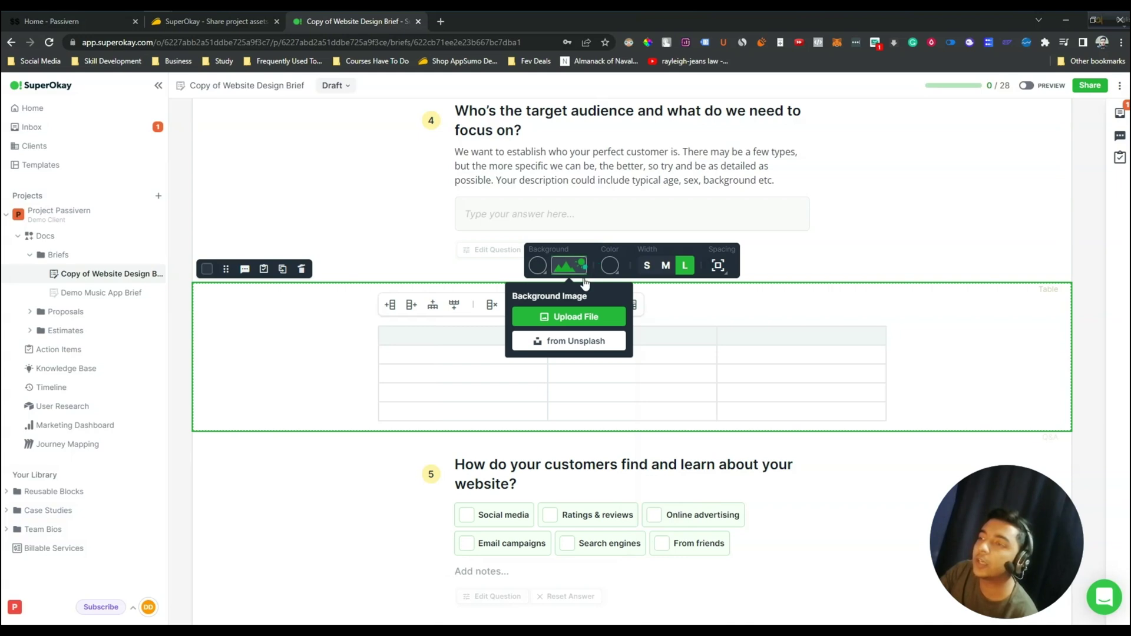
click(612, 266)
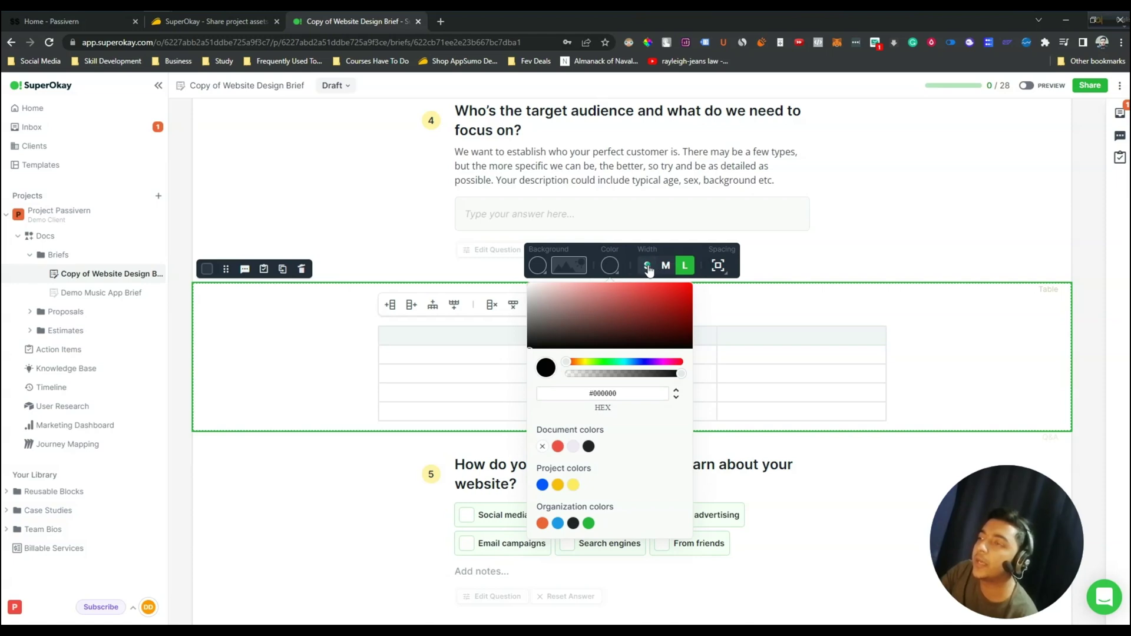
click(719, 266)
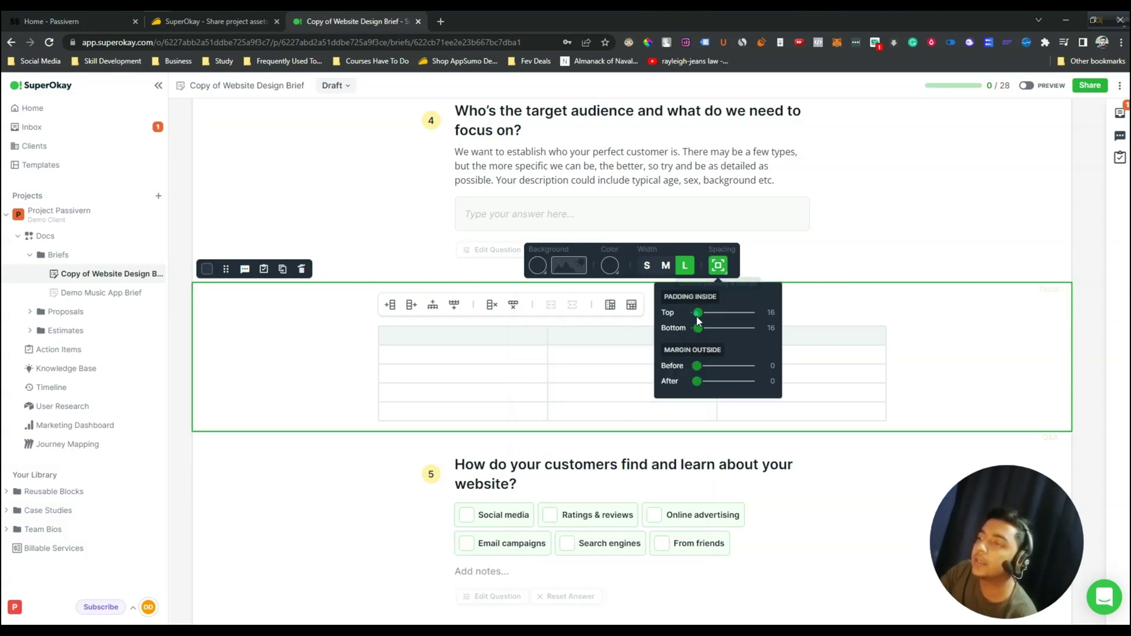
drag(698, 312, 697, 387)
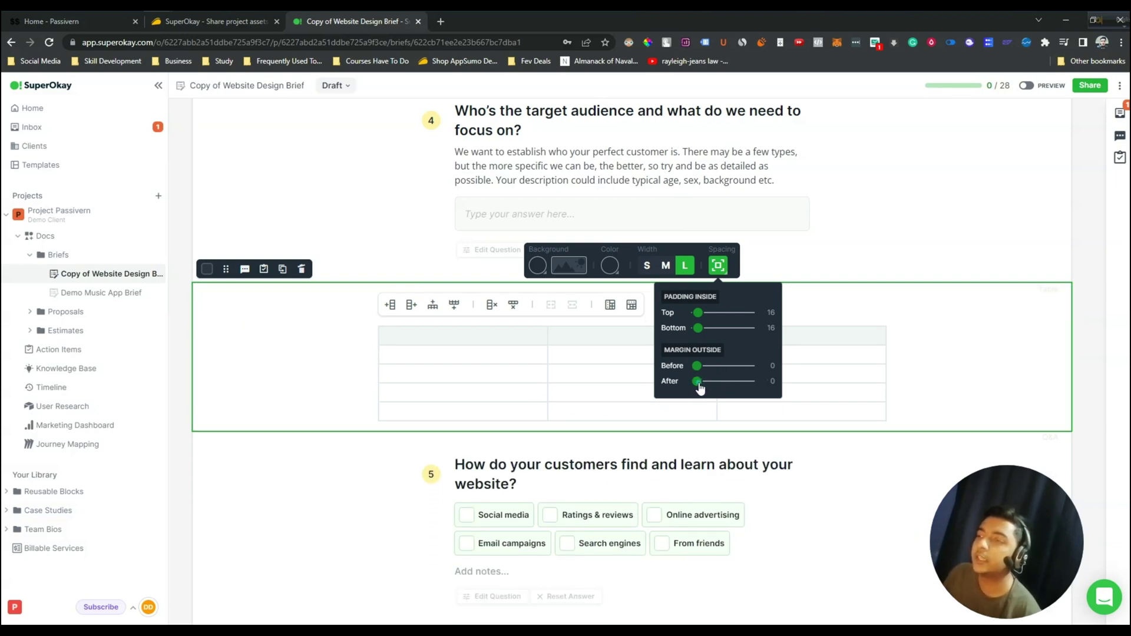
- Fill the table's header cells with Column 1, Column 2 and Column 3
click(255, 489)
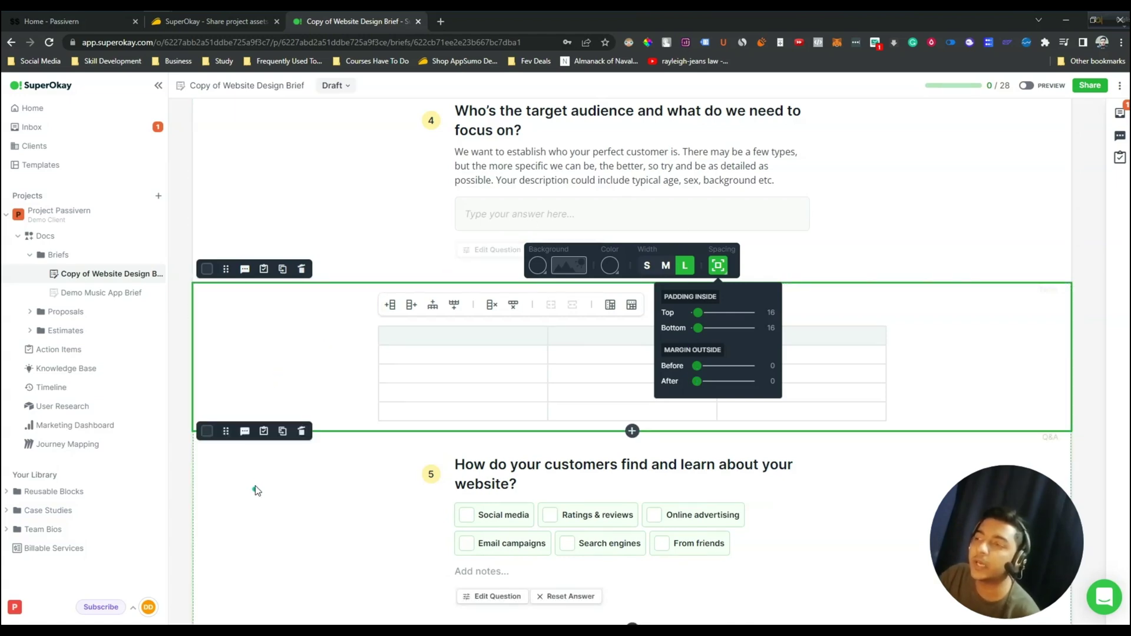
click(445, 342)
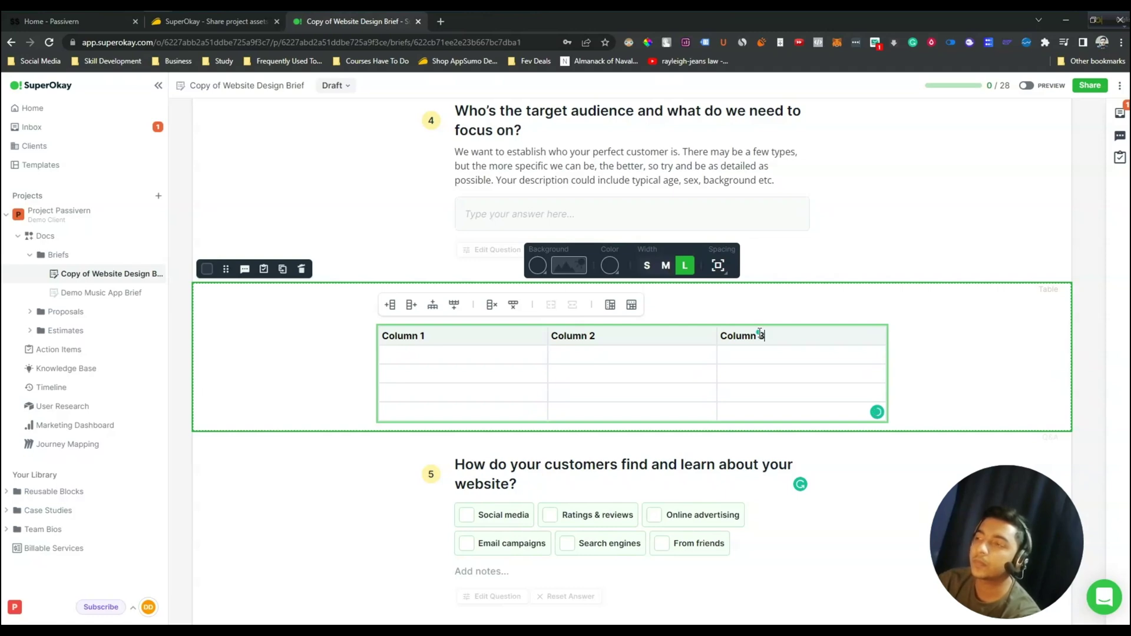
click(454, 467)
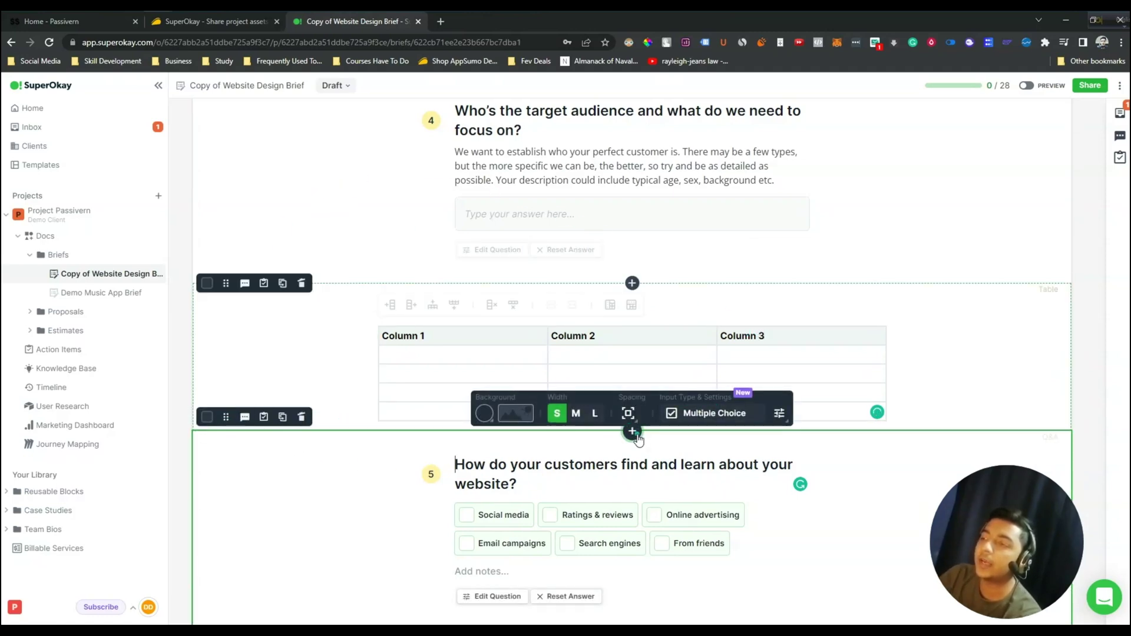
- Insert a Pricing Table block with Name, Quantity, Item and Cost columns under the table
click(632, 432)
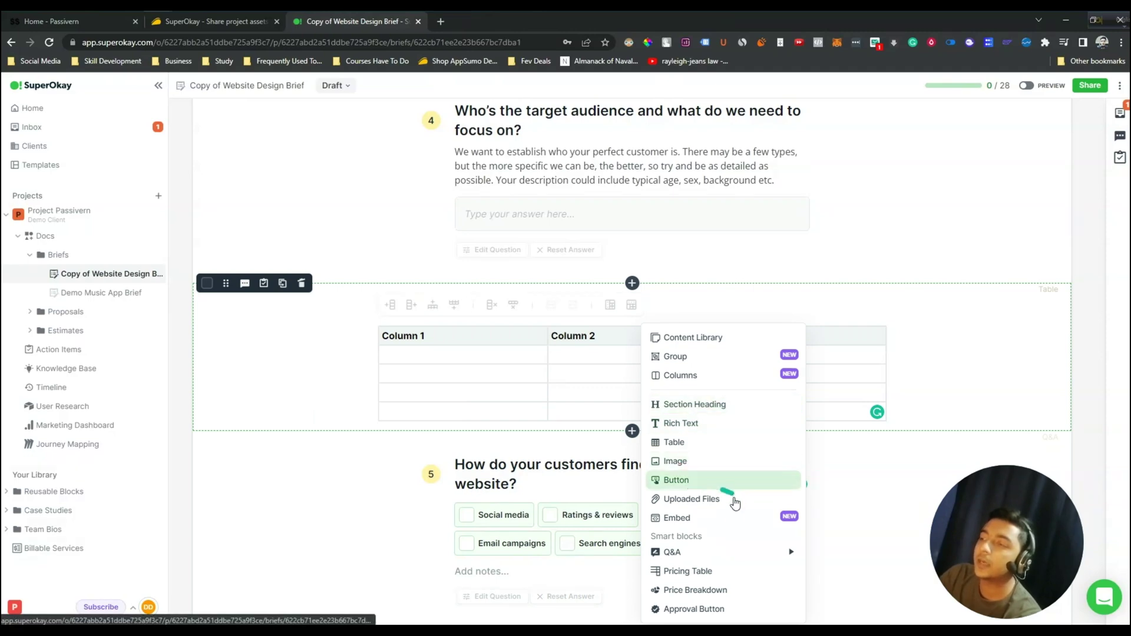
scroll(730, 512, down, 2)
key(Escape)
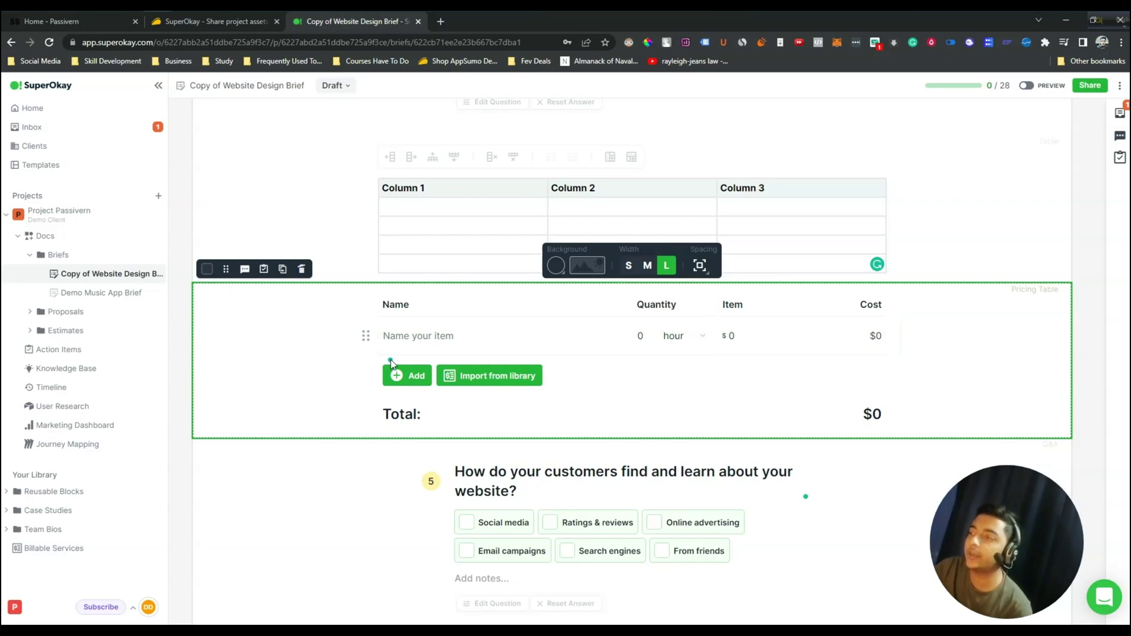
scroll(518, 426, down, 4)
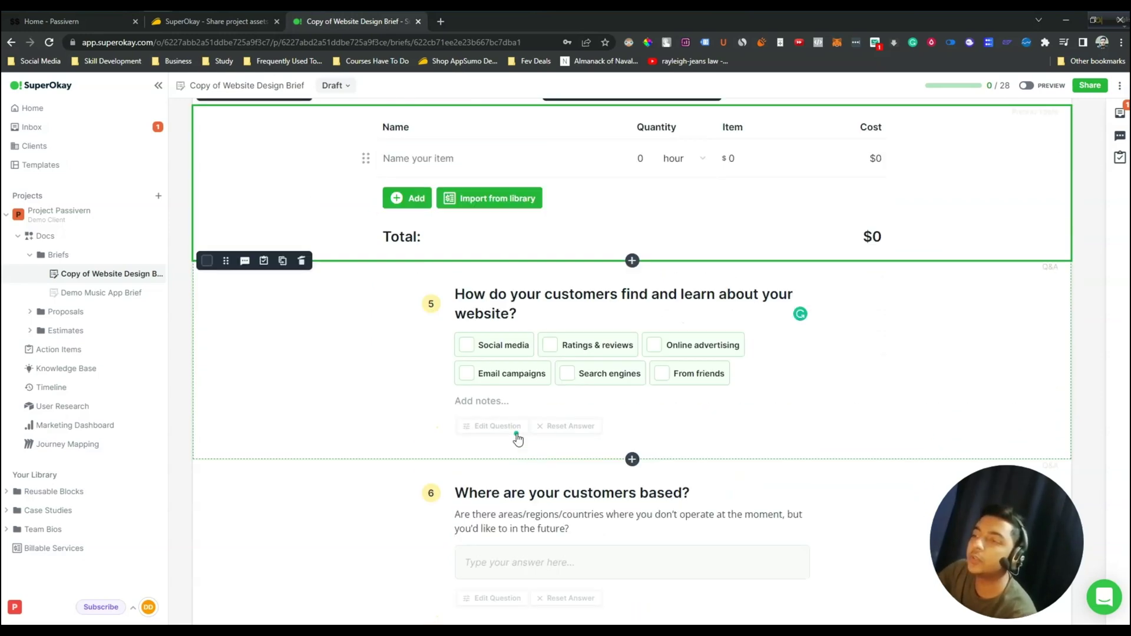
scroll(518, 434, up, 6)
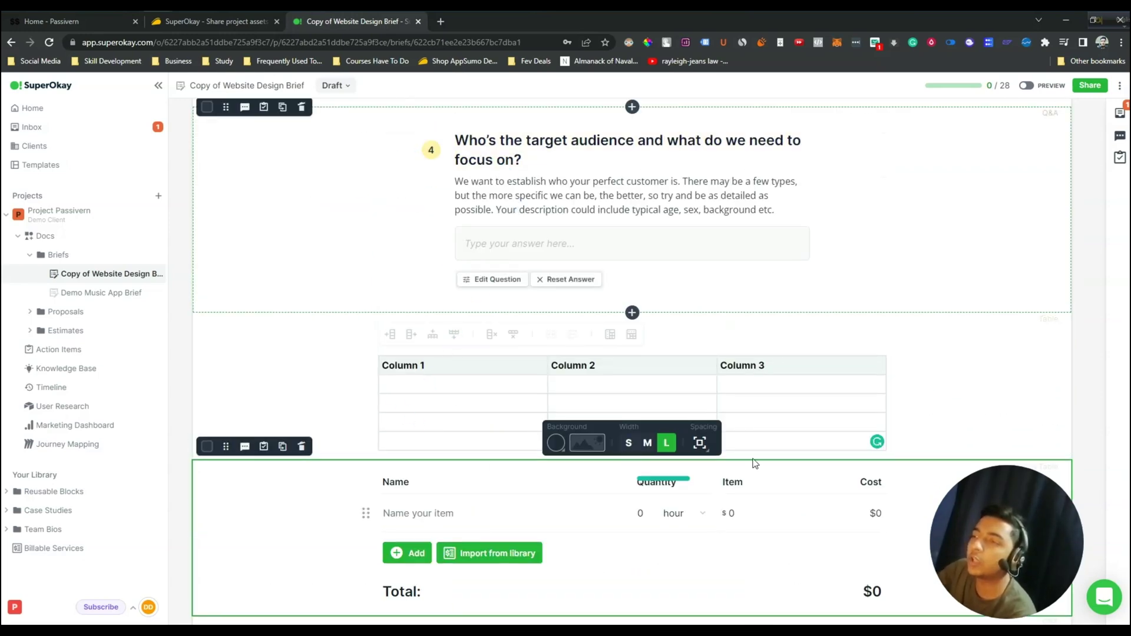
scroll(602, 414, up, 5)
triple_click(602, 414)
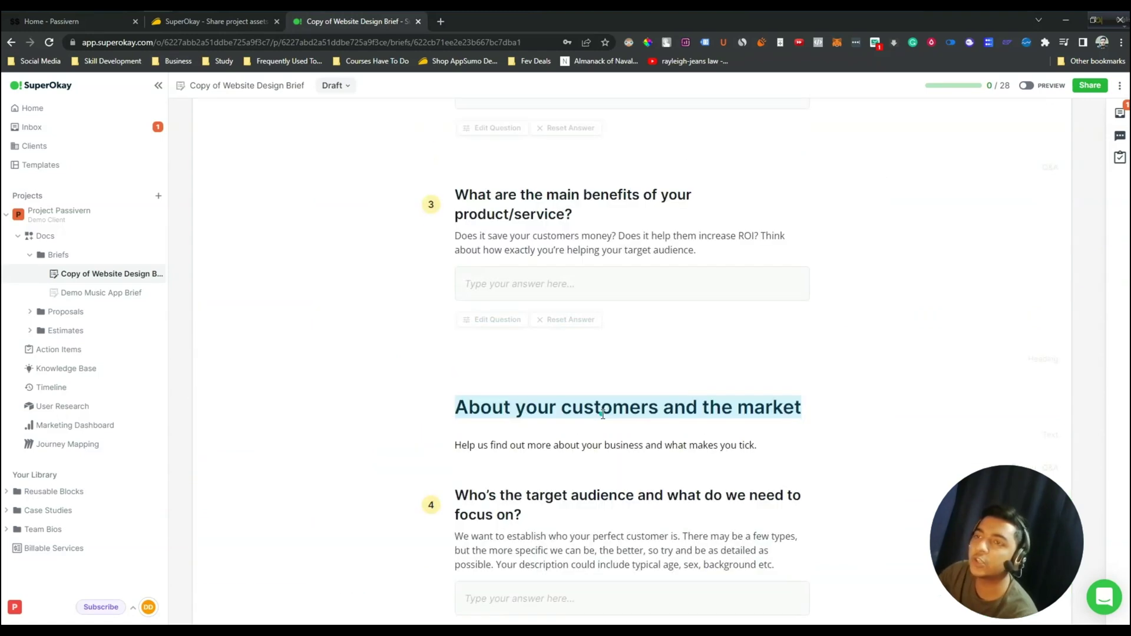
- Review the brief, browse the Templates gallery, then view the Inbox's new brief-creation activity
scroll(602, 414, up, 15)
scroll(884, 126, up, 3)
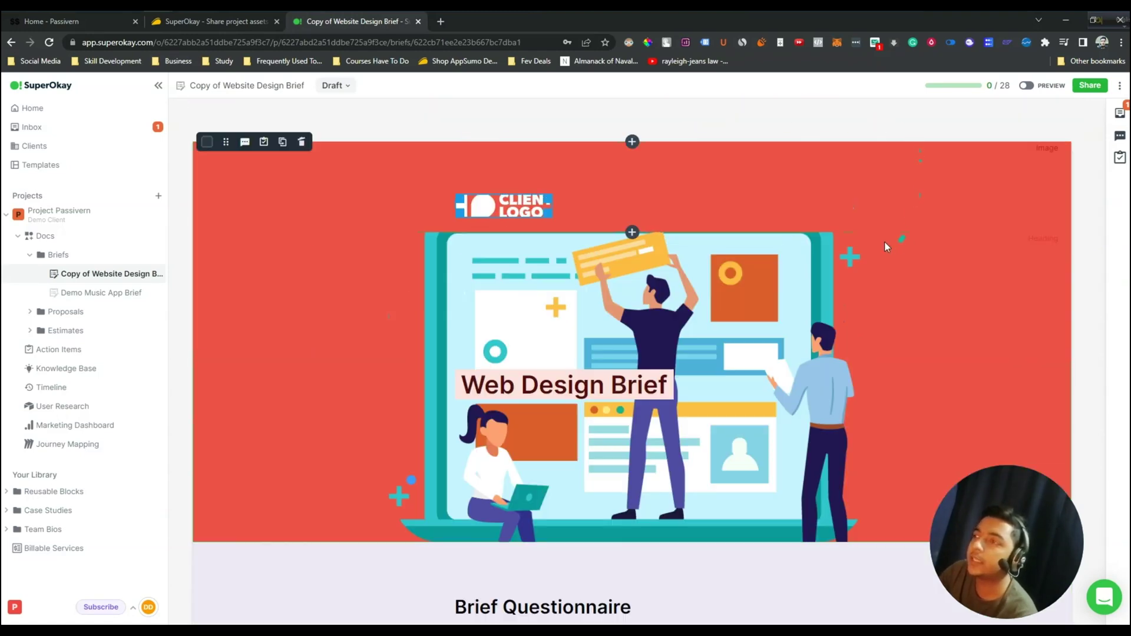
scroll(548, 351, down, 4)
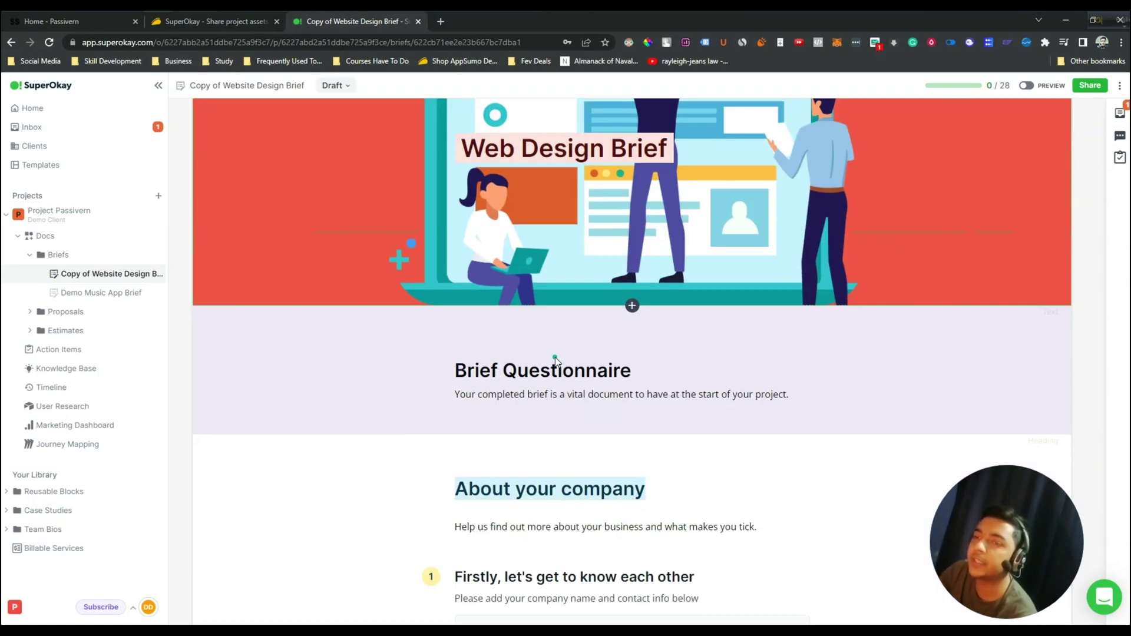
scroll(555, 357, down, 14)
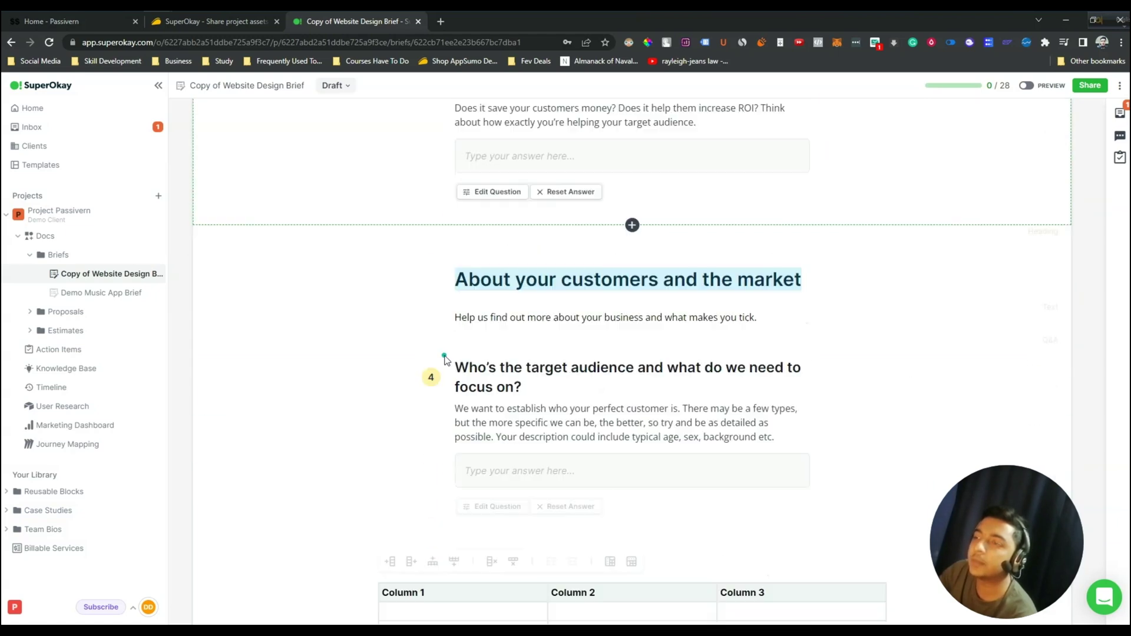
scroll(444, 360, down, 15)
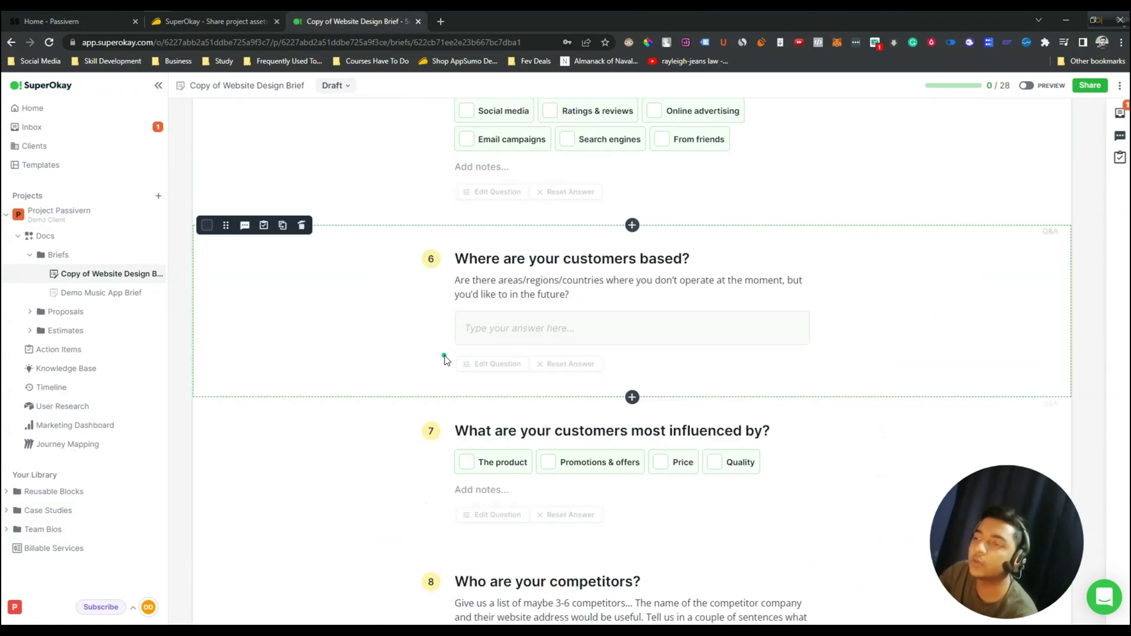
scroll(445, 358, down, 9)
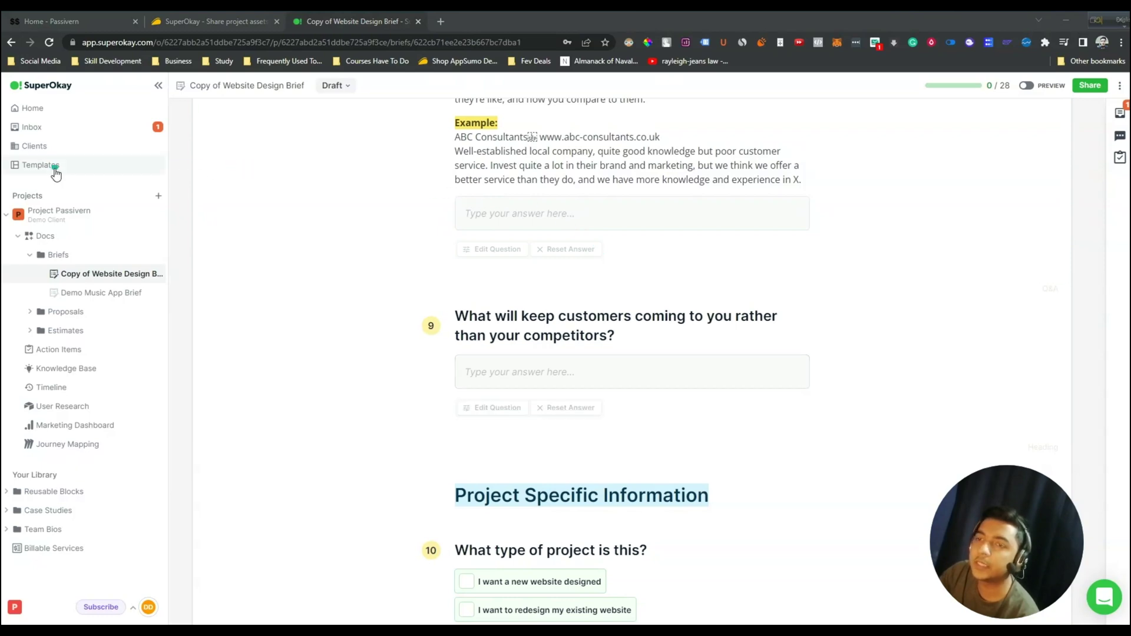
click(54, 171)
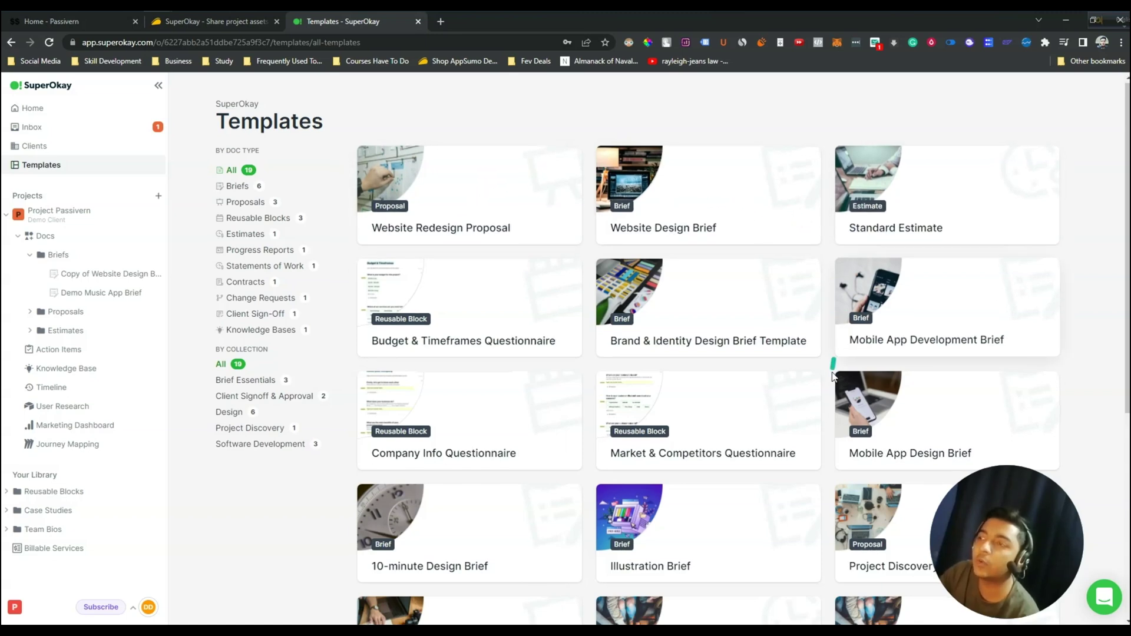
scroll(833, 382, down, 5)
scroll(833, 382, up, 5)
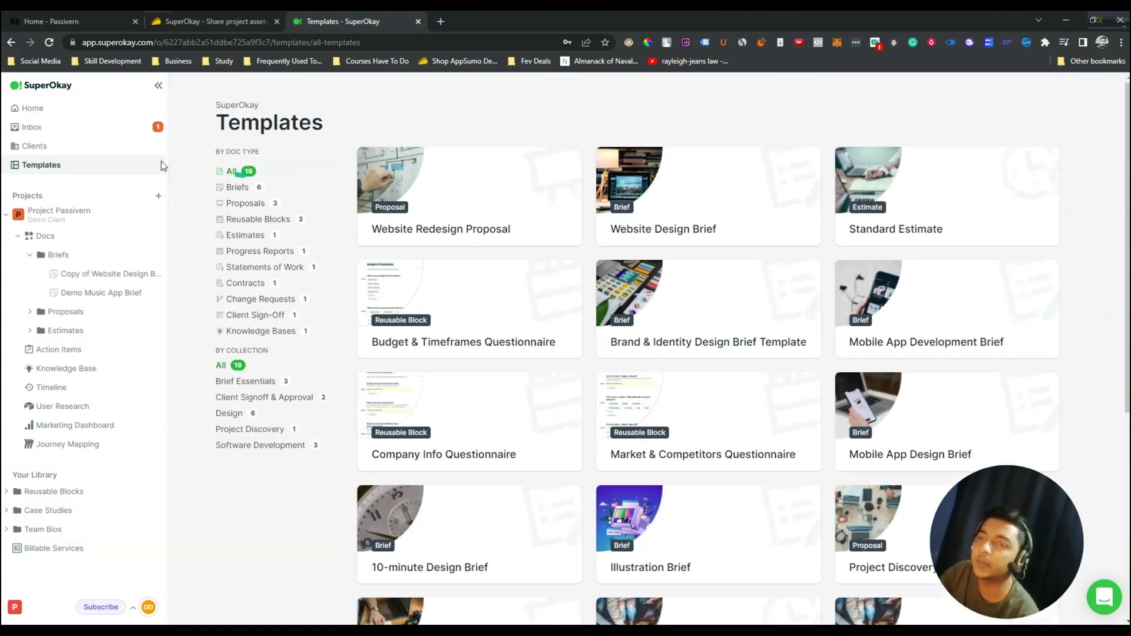
click(96, 132)
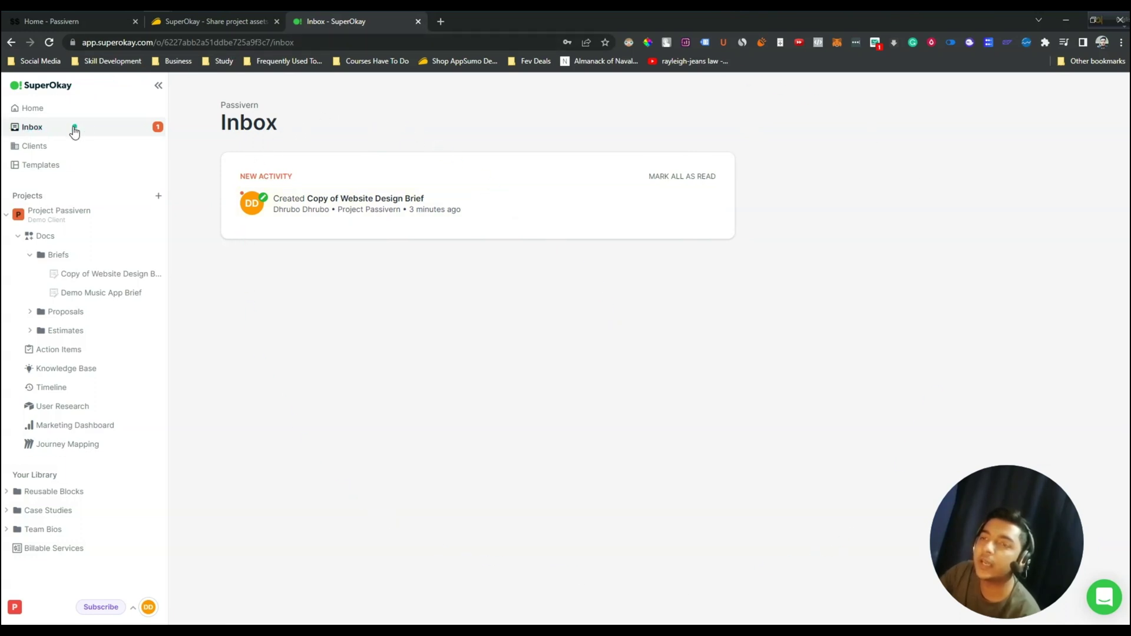
click(52, 109)
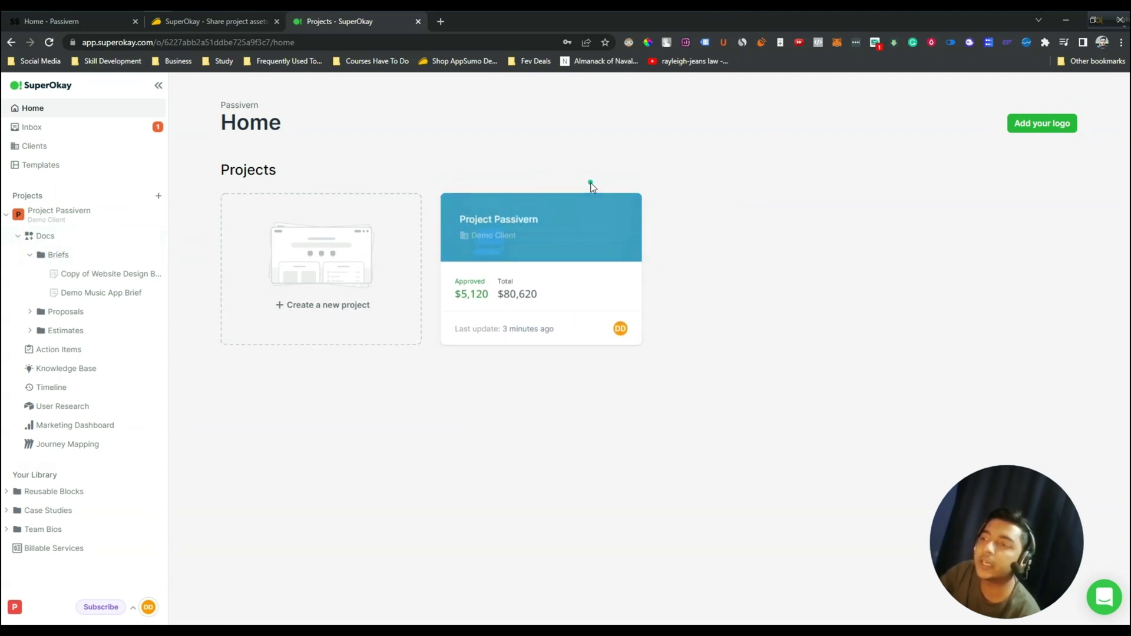
click(514, 224)
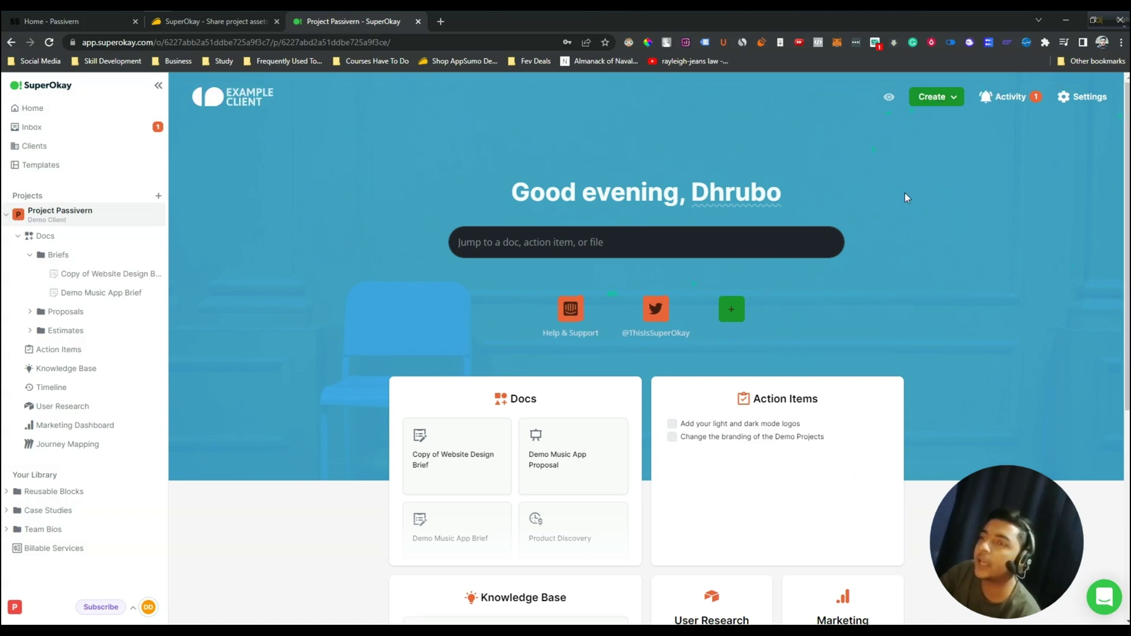
scroll(916, 224, down, 5)
scroll(920, 277, up, 1)
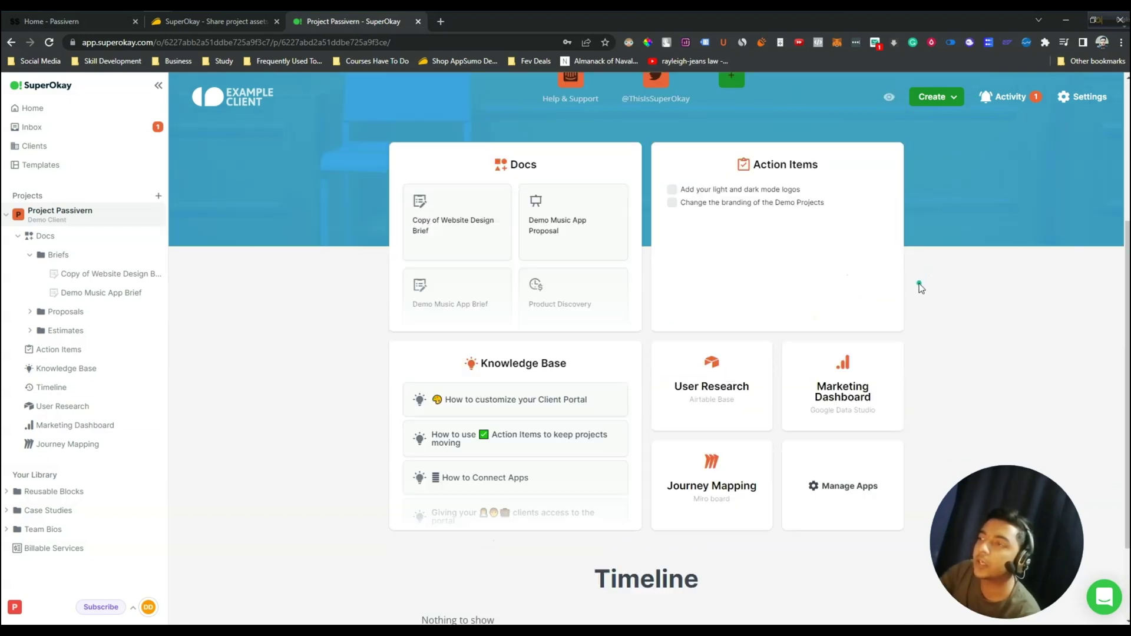
scroll(920, 287, up, 4)
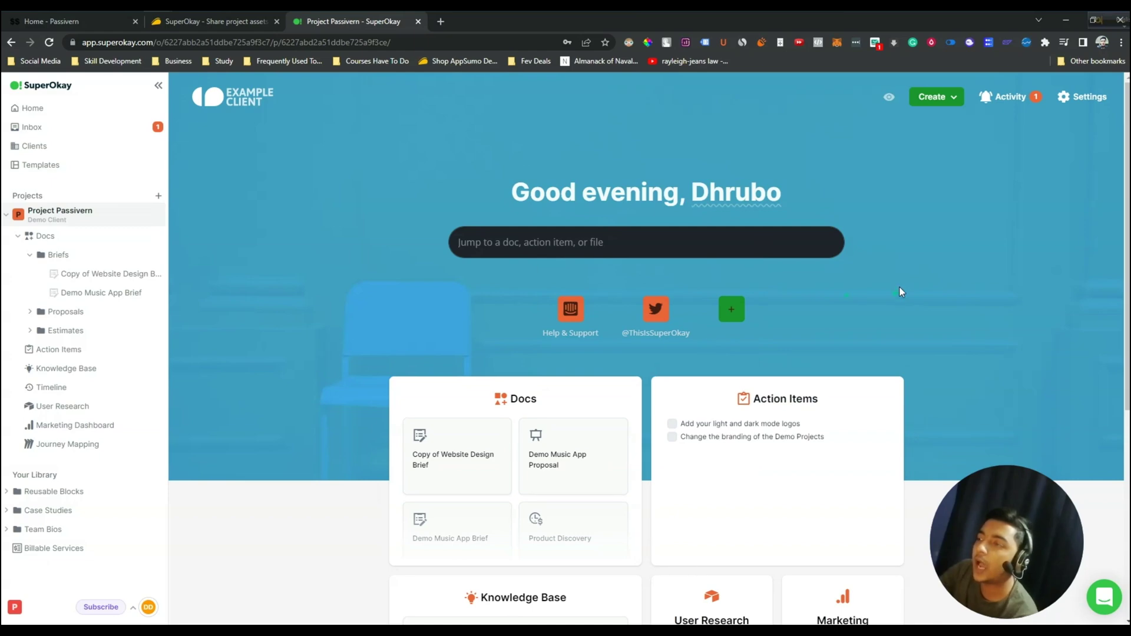
scroll(891, 290, down, 5)
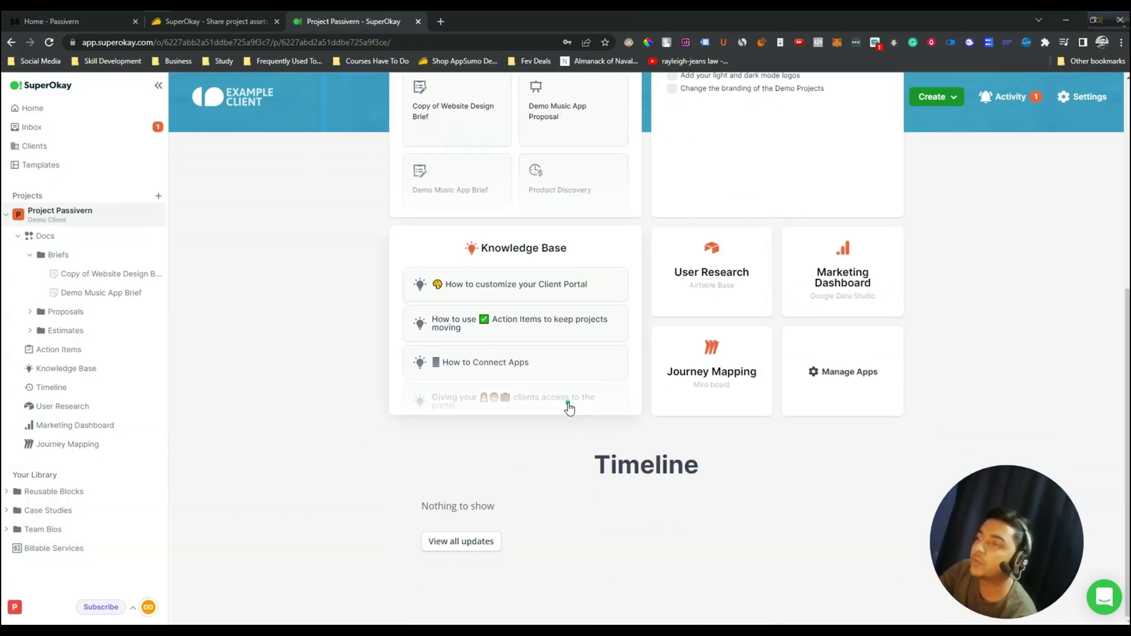
scroll(567, 404, up, 5)
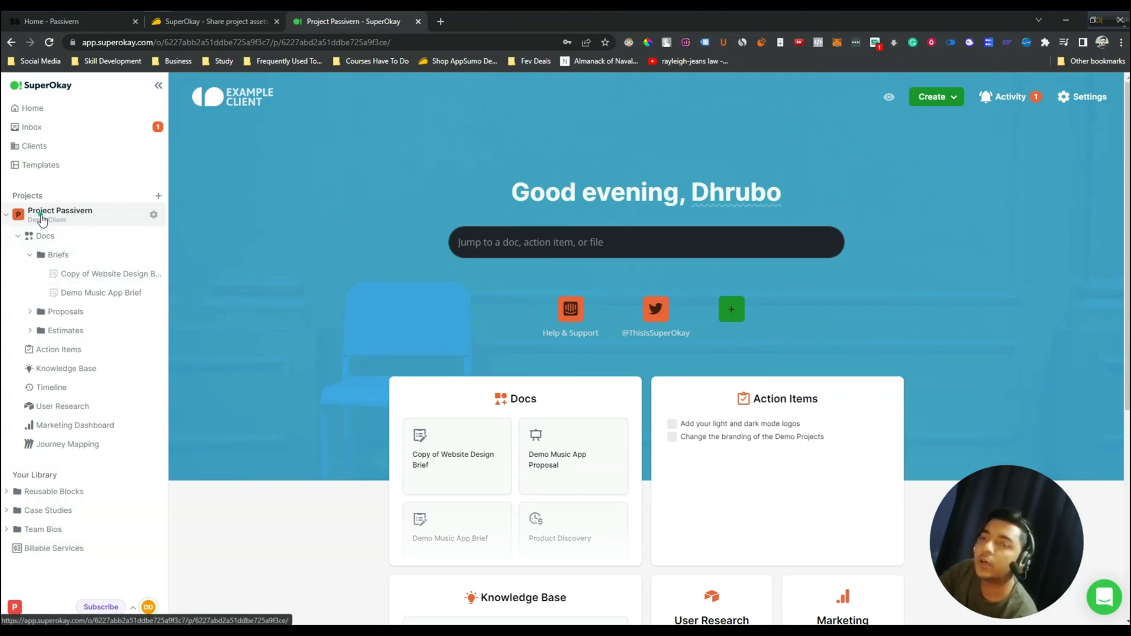
- Start a new project named 'Project VIDEO MAKING'
click(8, 214)
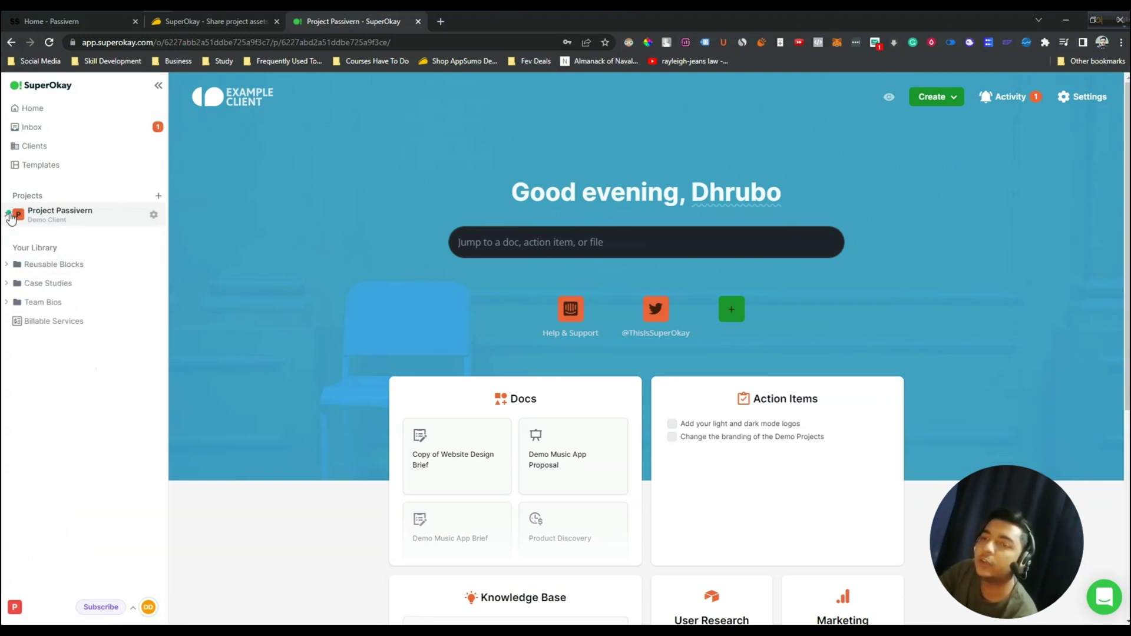
click(159, 196)
click(357, 244)
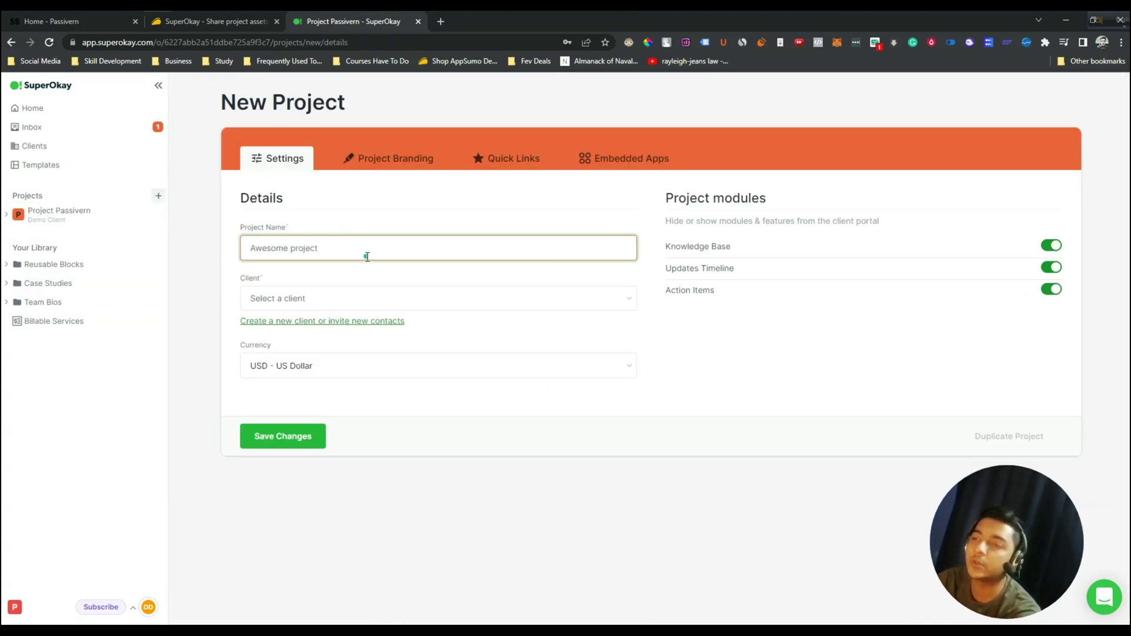
text(Pro)
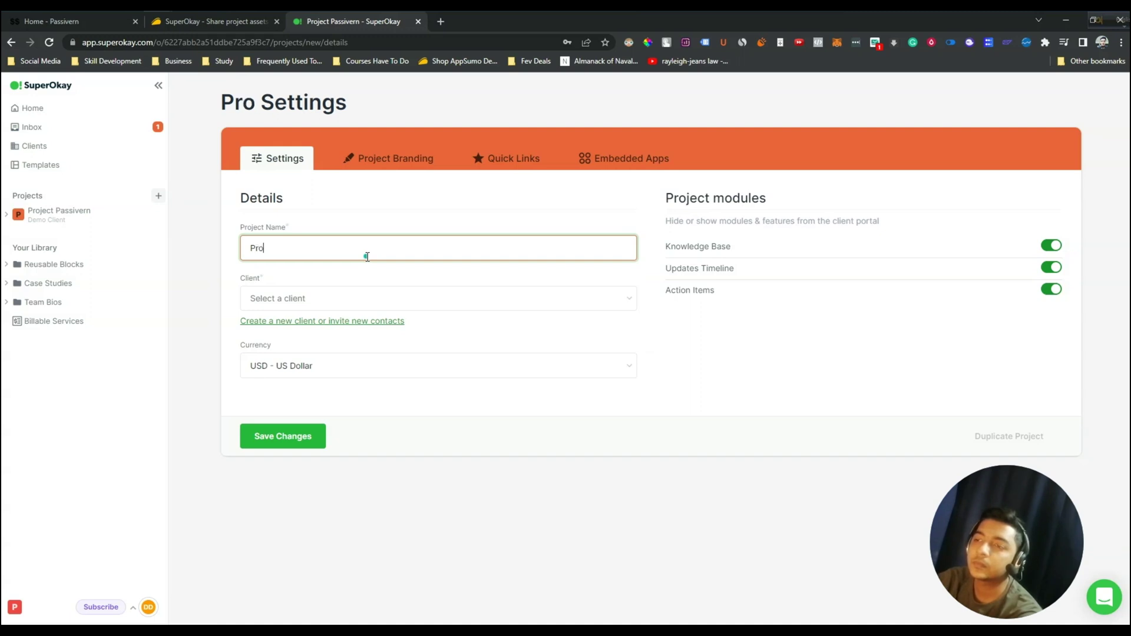
text(ject VIDEO B)
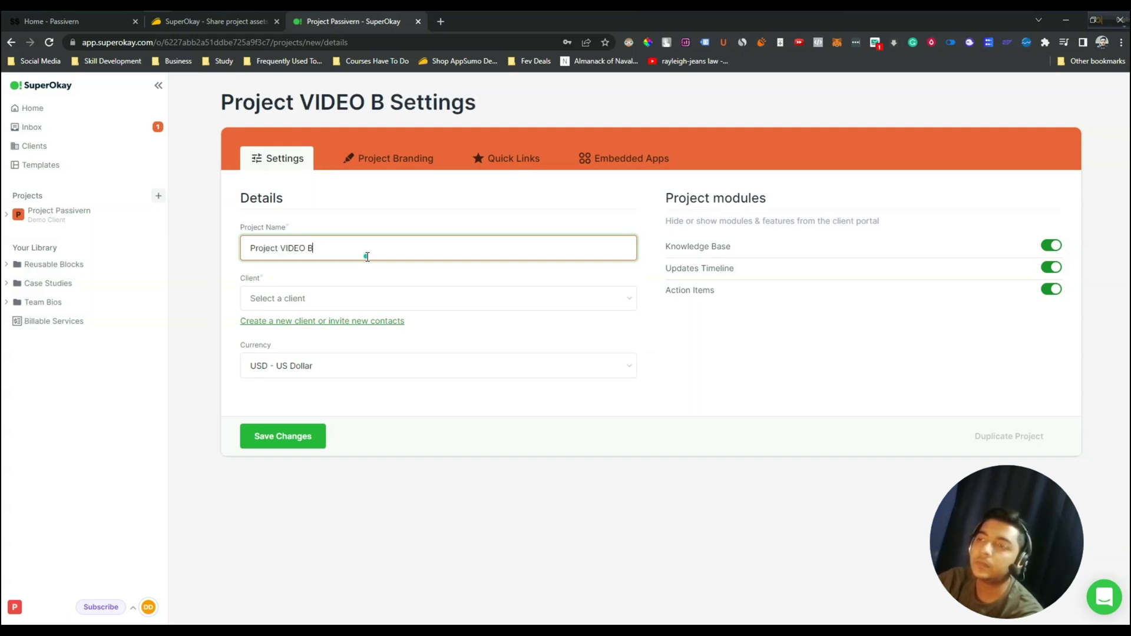
key(BackSpace)
text(MAKING)
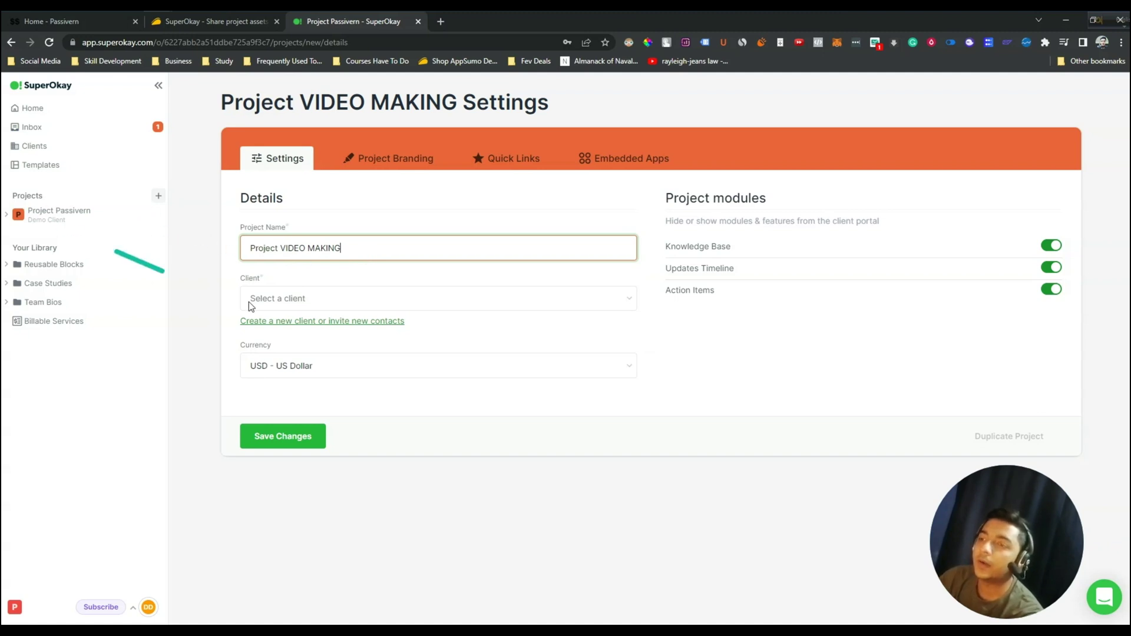
- Assign the individual client instead of Test Client, keep US Dollar, and save the project
click(298, 298)
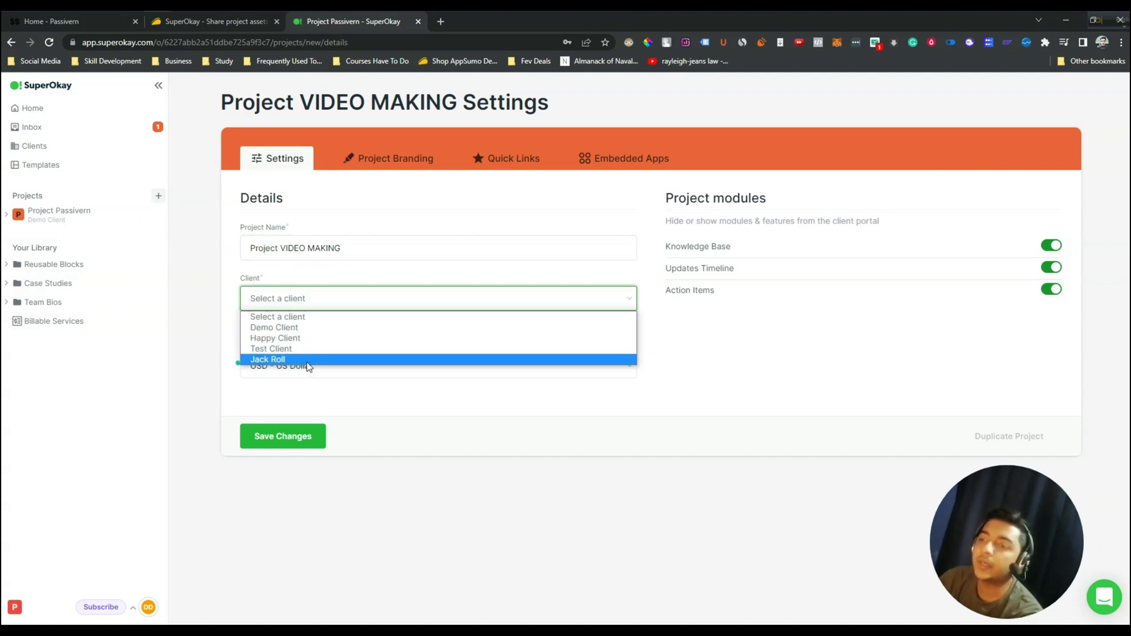
click(286, 350)
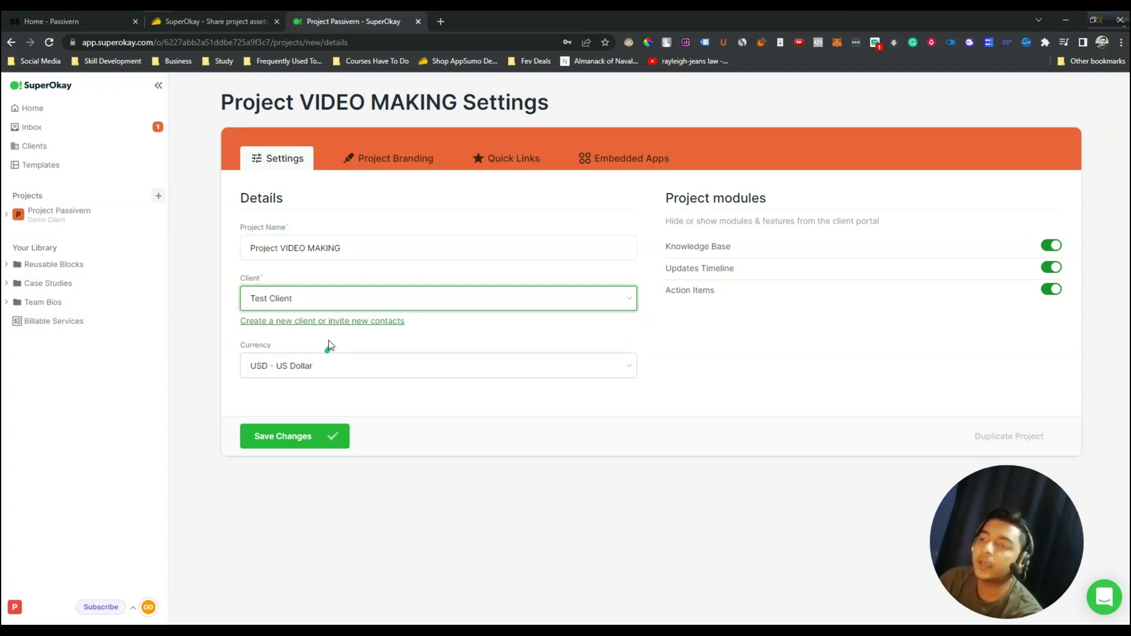
click(286, 299)
click(280, 337)
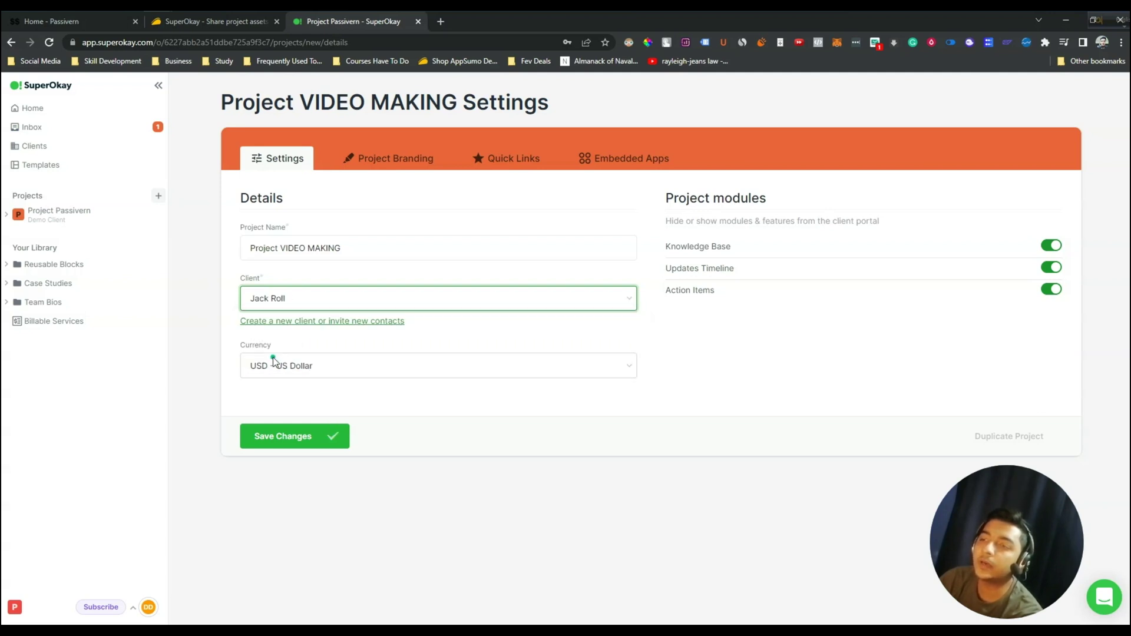
click(277, 364)
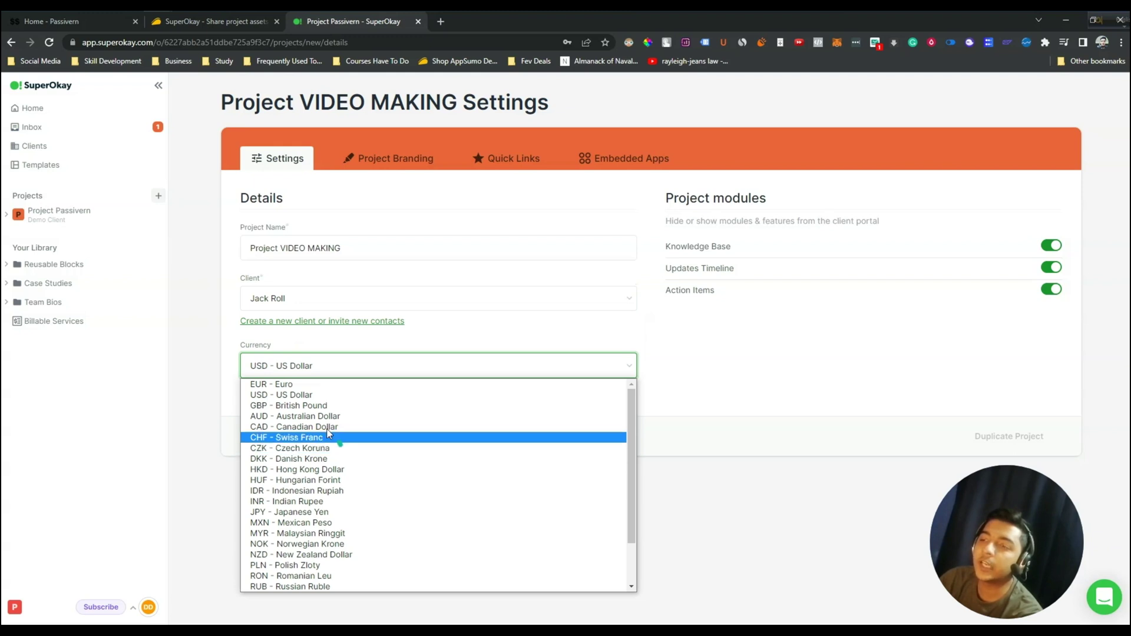
scroll(280, 526, down, 2)
scroll(280, 495, up, 2)
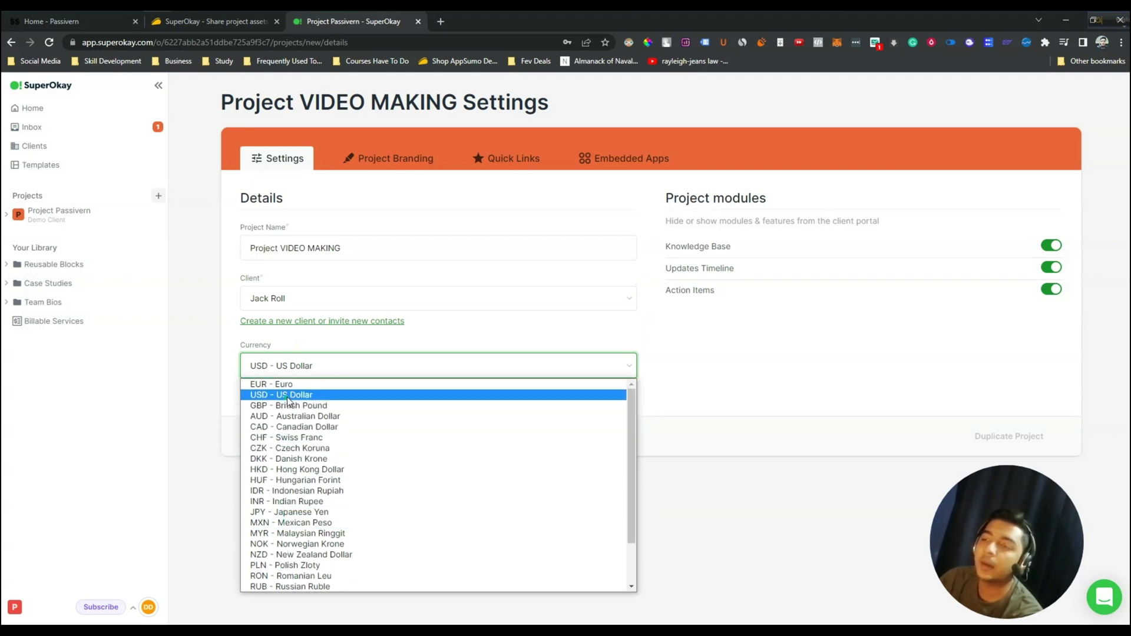
click(287, 395)
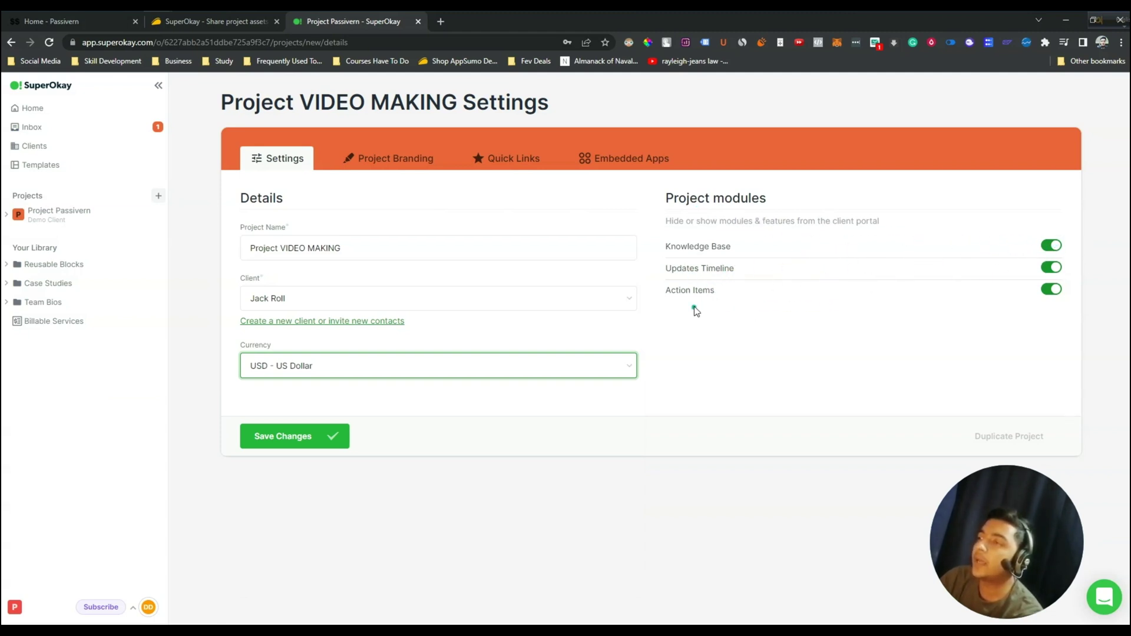
click(1051, 268)
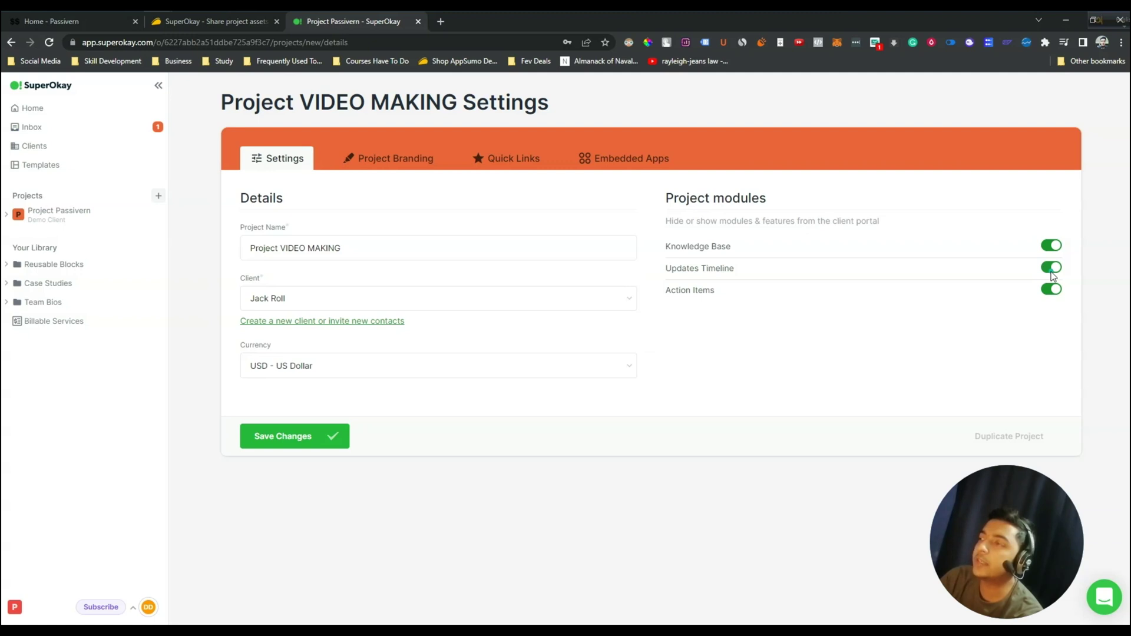
click(288, 433)
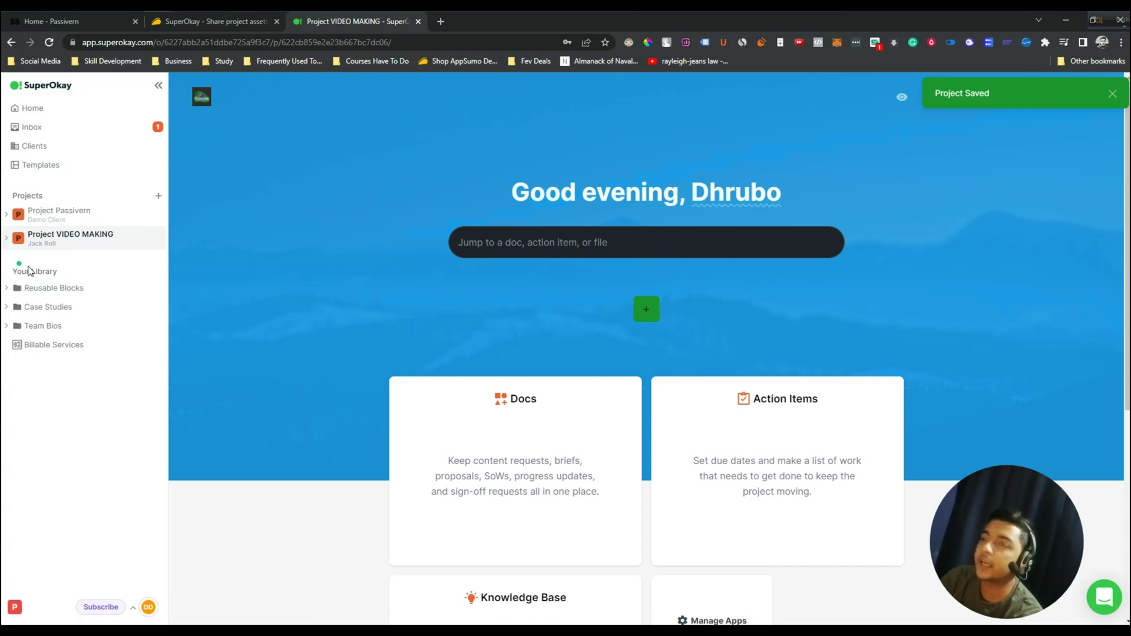
- Confirm the project's Docs page is empty, then show the Create menu of document types
scroll(791, 412, down, 4)
scroll(485, 391, up, 4)
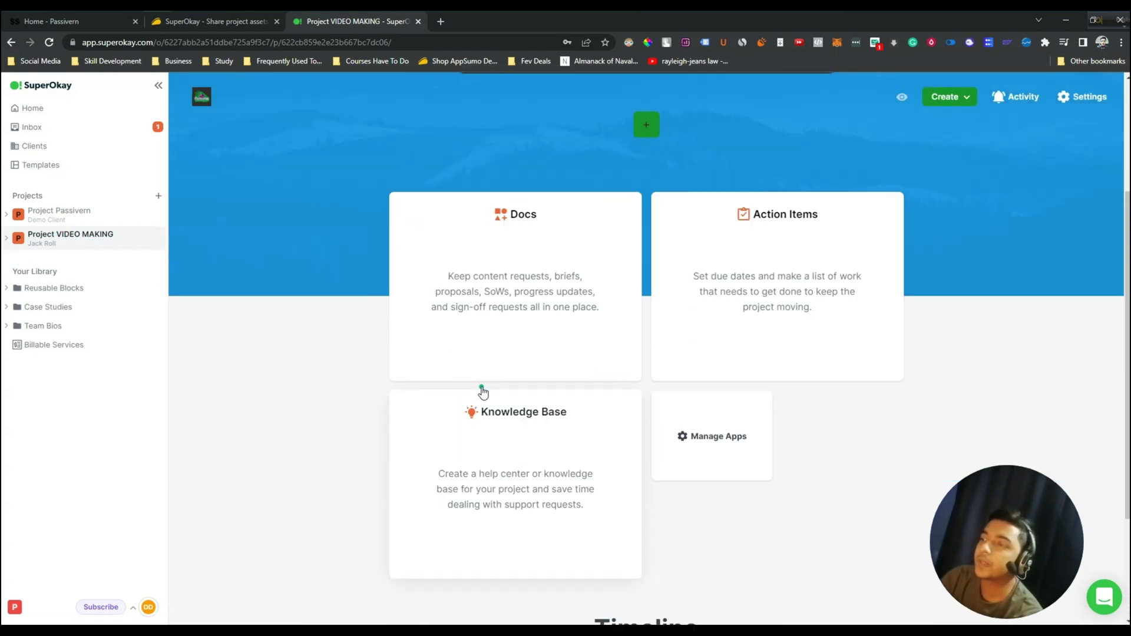
click(513, 309)
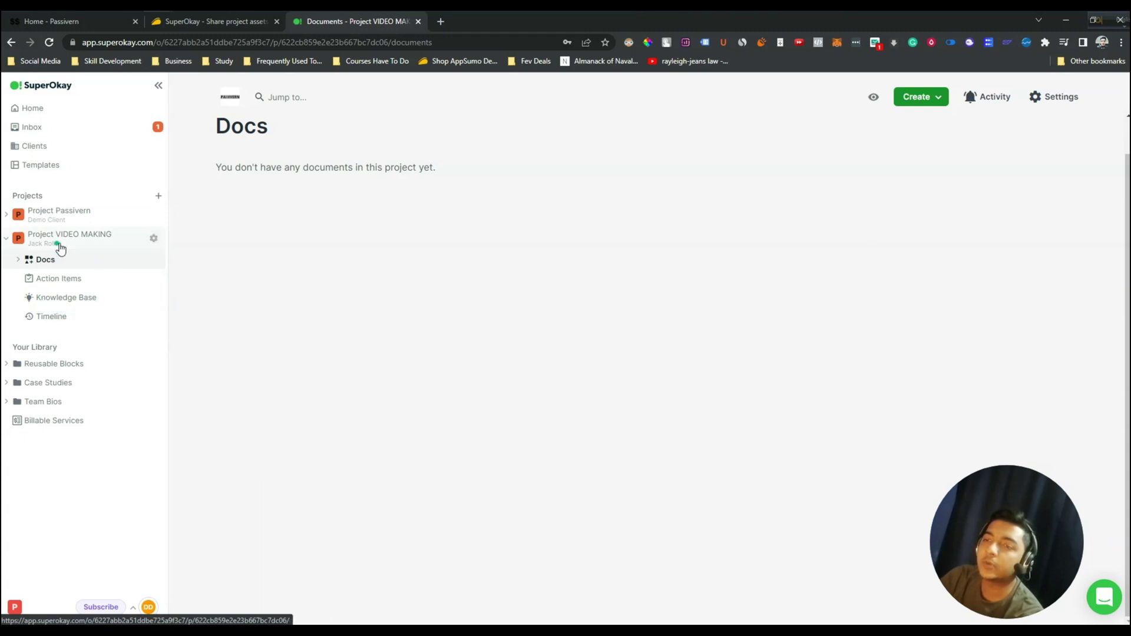
click(57, 240)
click(958, 103)
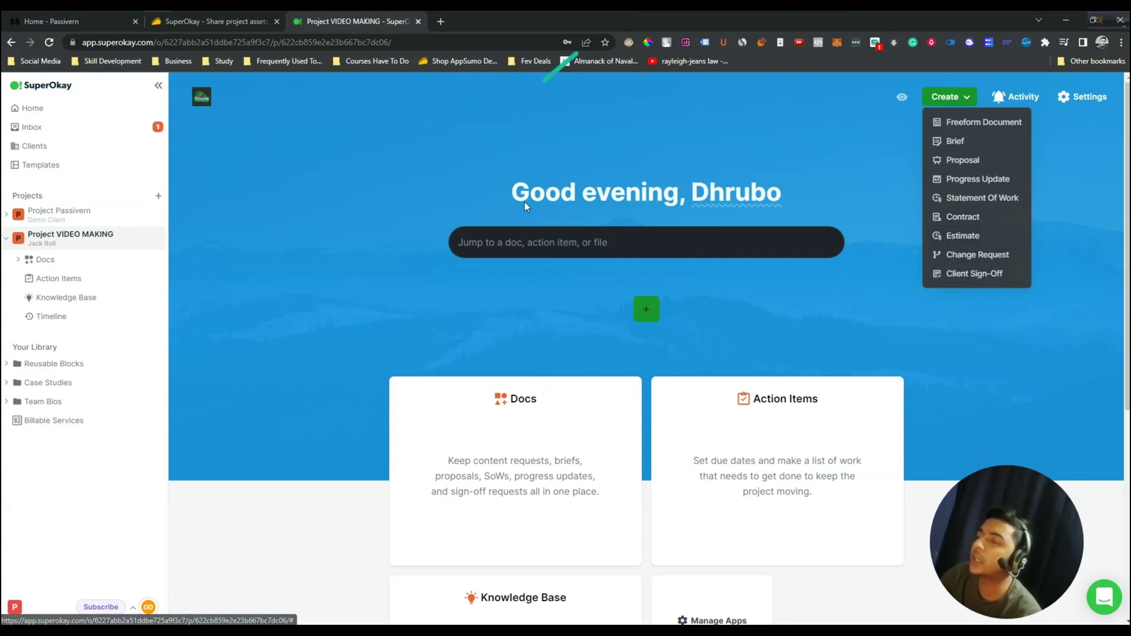
- Create a new Estimate in Project VIDEO MAKING using the Standard Estimate template
scroll(744, 377, down, 2)
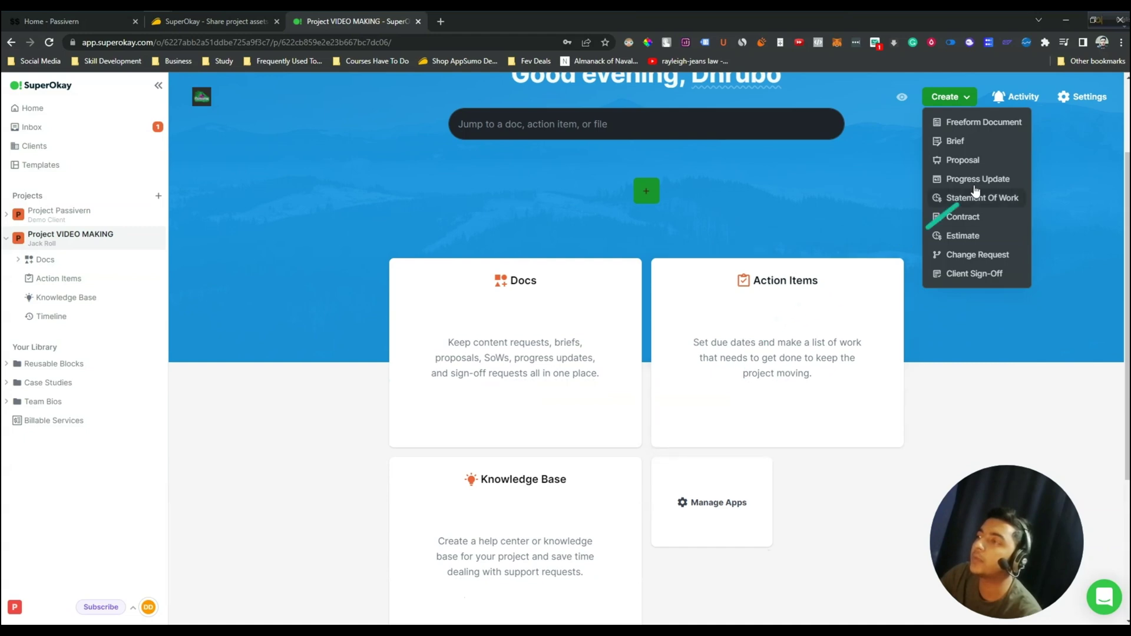
click(966, 236)
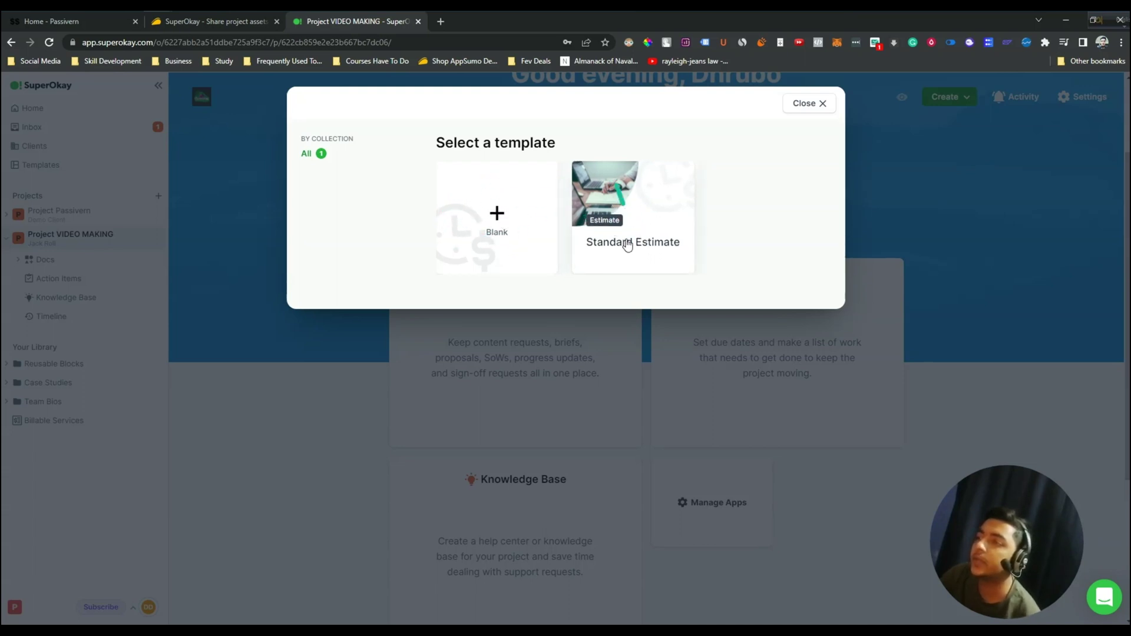
click(621, 208)
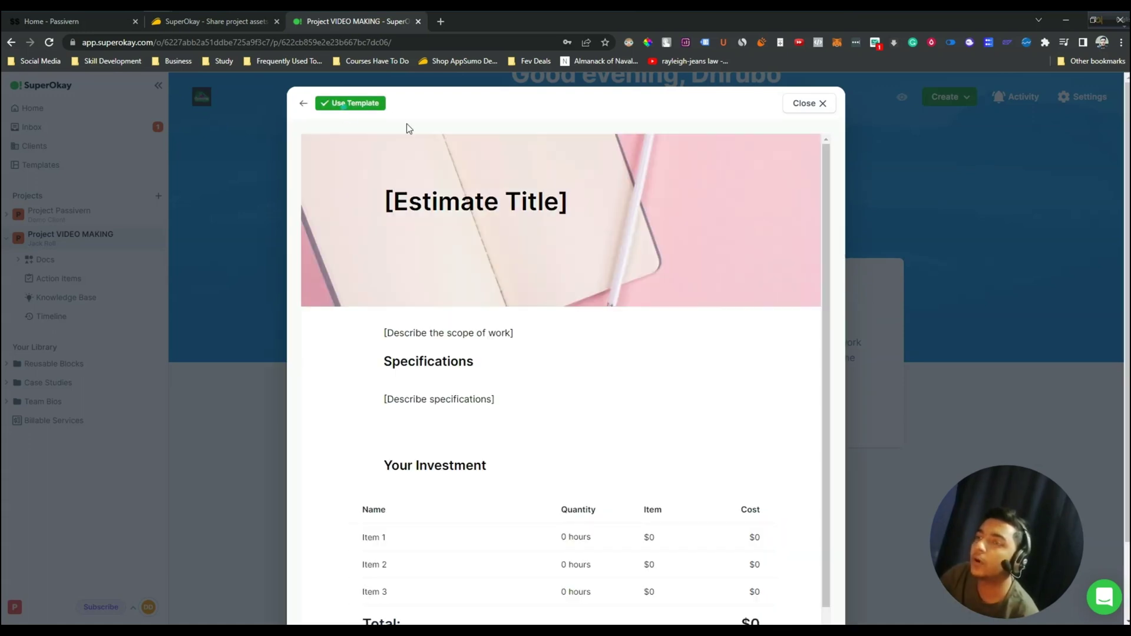
scroll(572, 386, down, 2)
scroll(571, 386, up, 3)
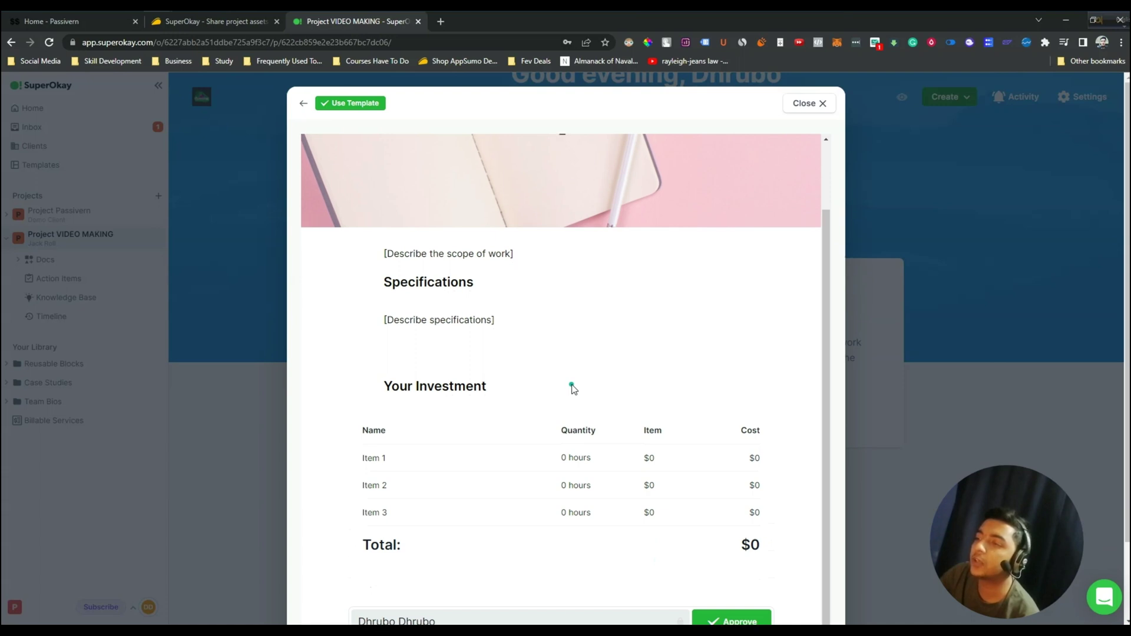
click(368, 105)
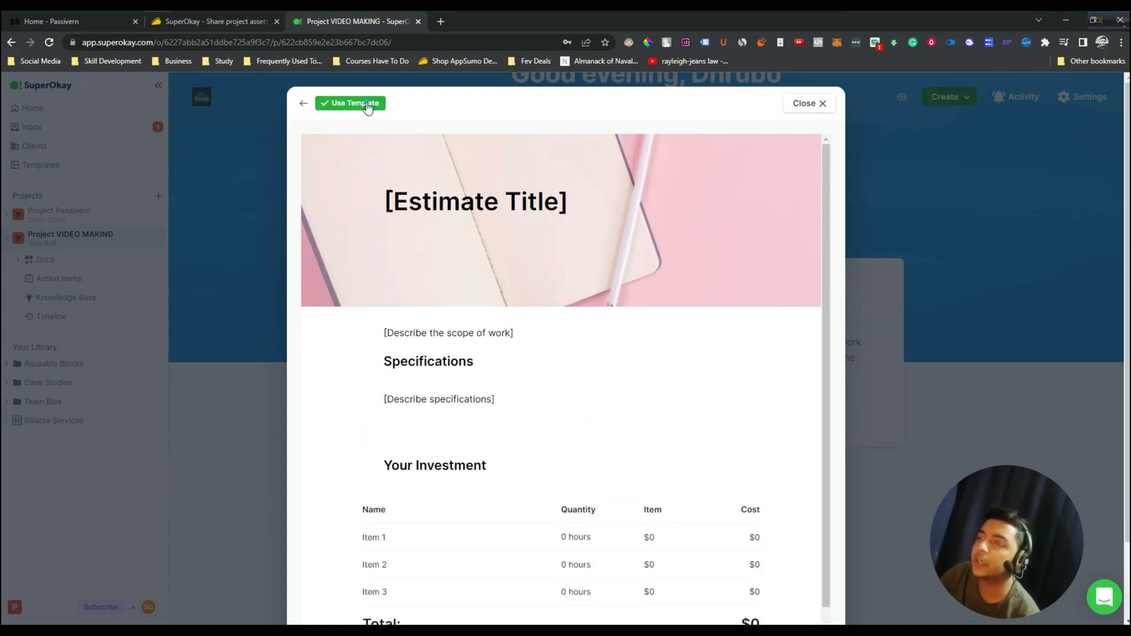
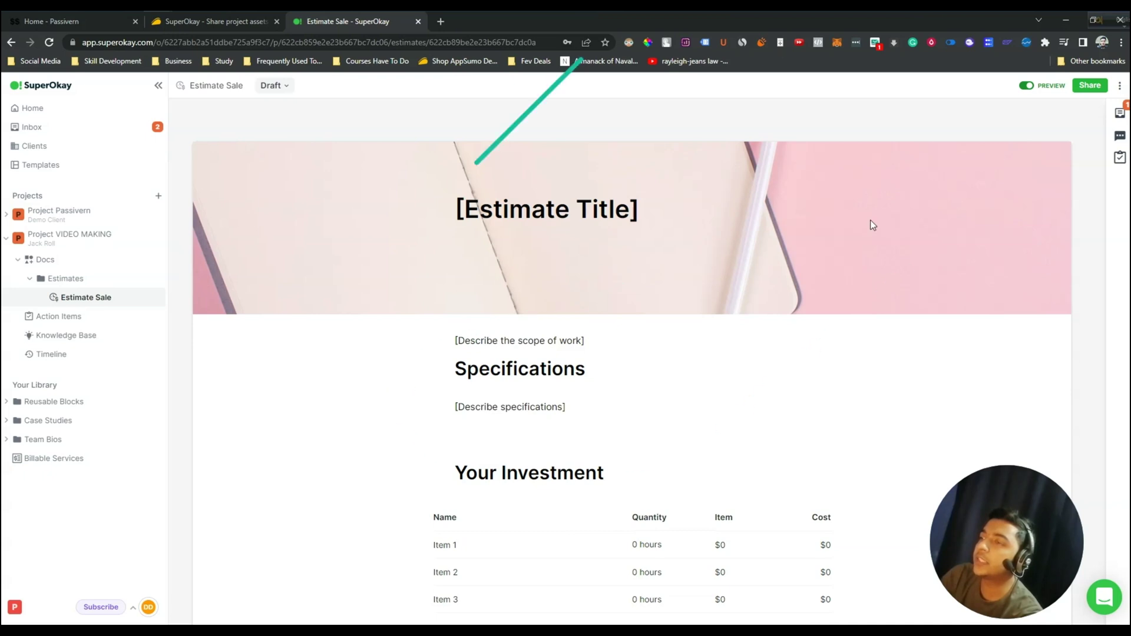
- Switch the Estimate Sale out of Preview and select its specifications, scope and investment blocks
click(1031, 86)
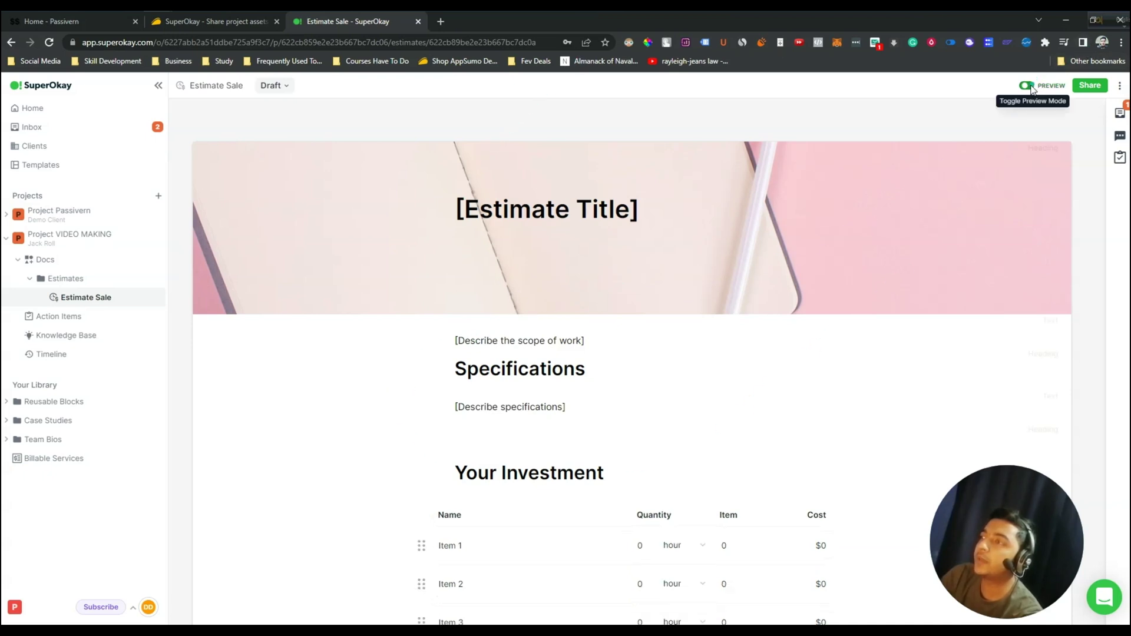
triple_click(515, 406)
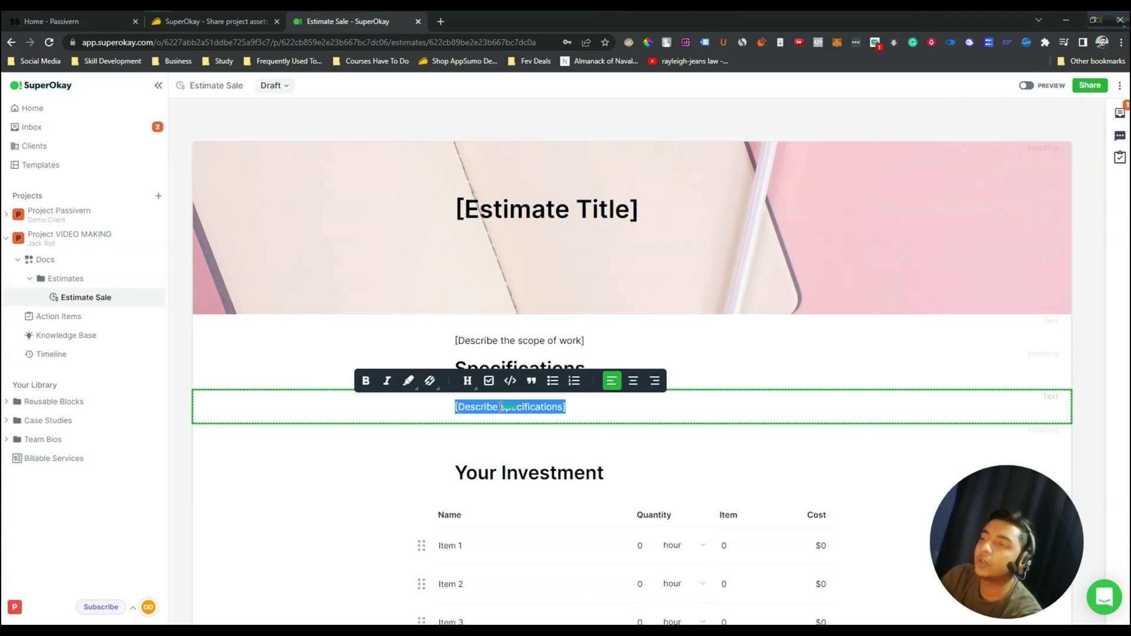
triple_click(531, 341)
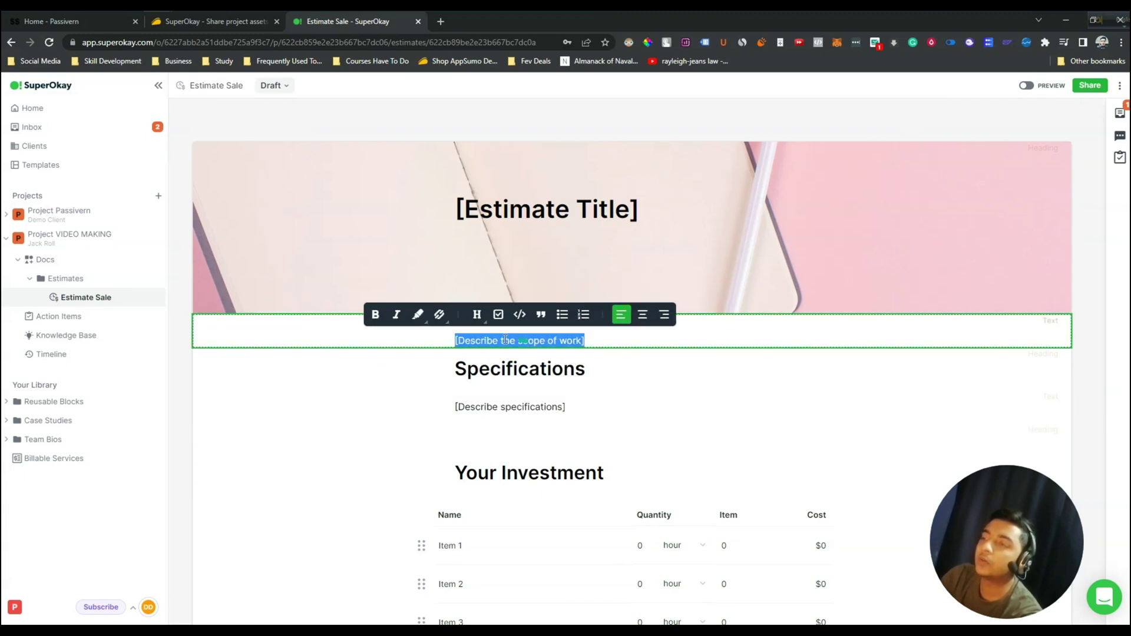
click(564, 443)
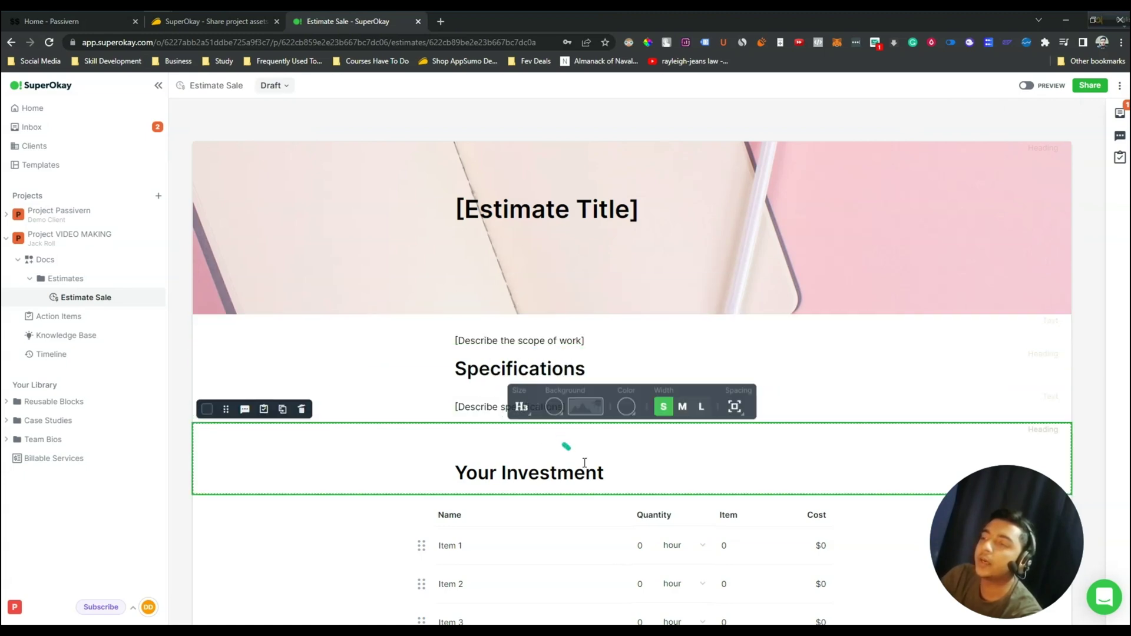
scroll(566, 445, down, 2)
triple_click(447, 427)
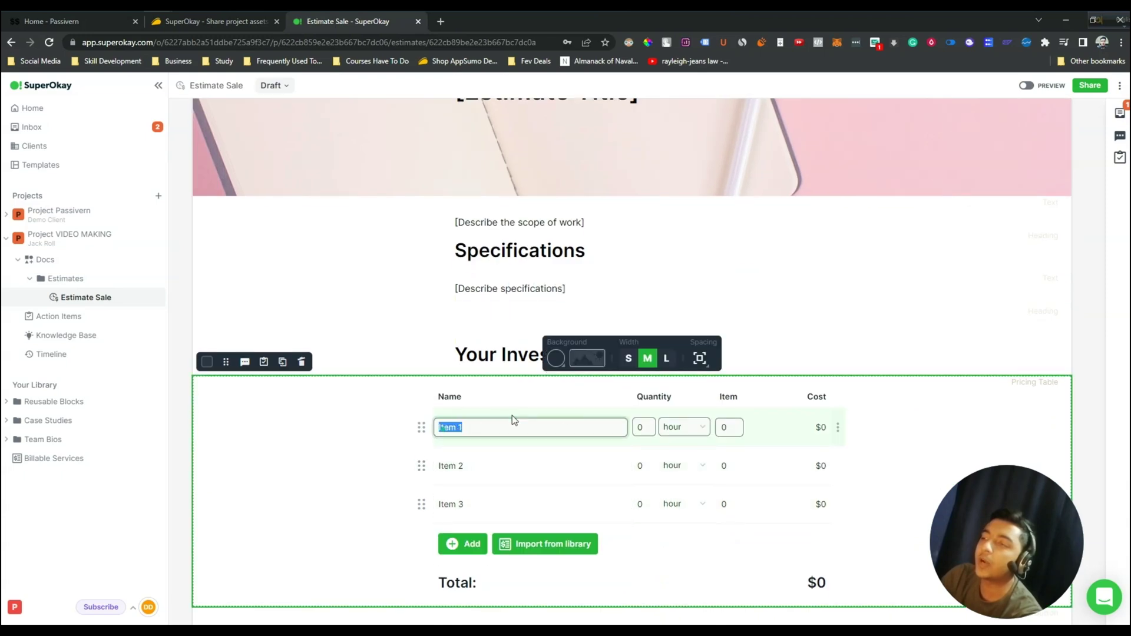
- Check Item 1's quantity, billing unit choices and price in the pricing table
click(639, 426)
click(681, 429)
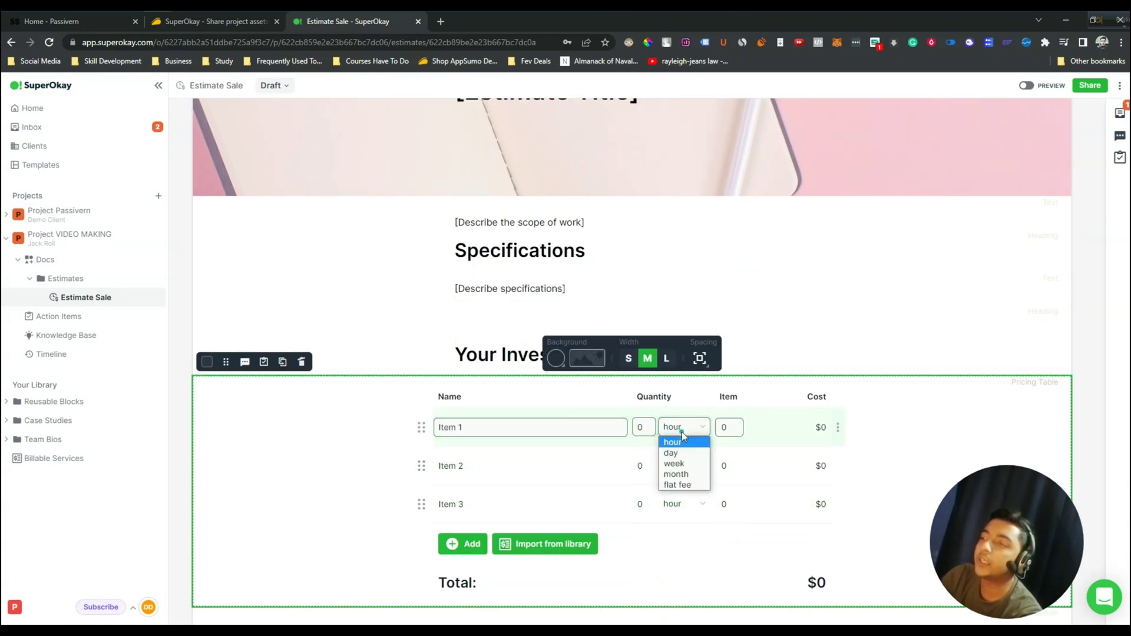
click(681, 430)
click(682, 429)
click(739, 426)
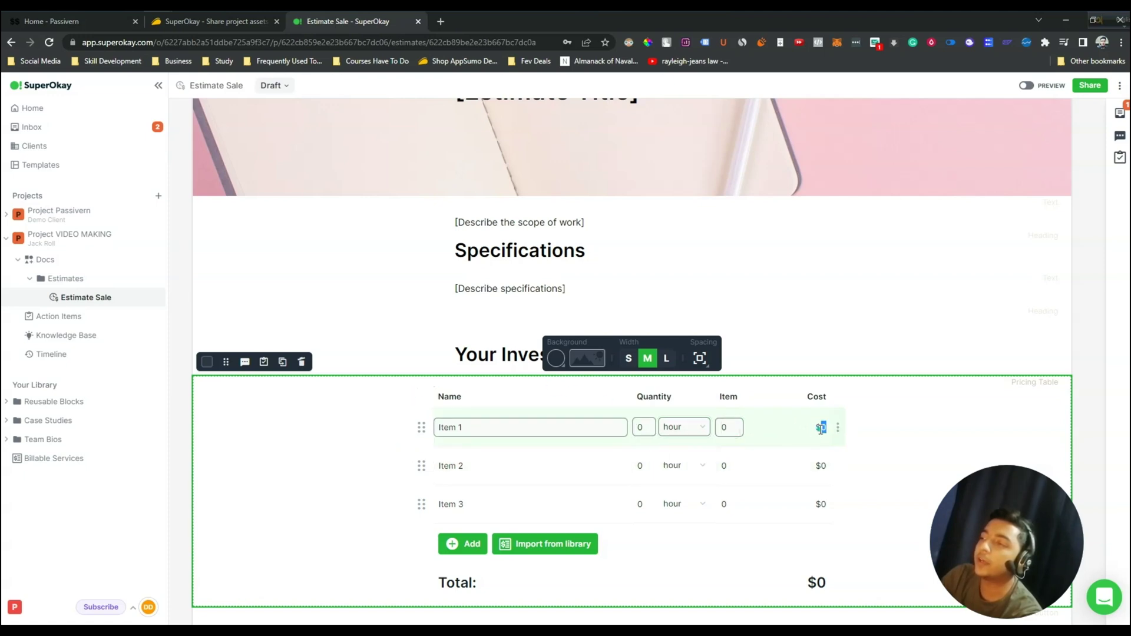
- Add a fourth blank item row below Item 3 in the pricing table
scroll(411, 498, down, 4)
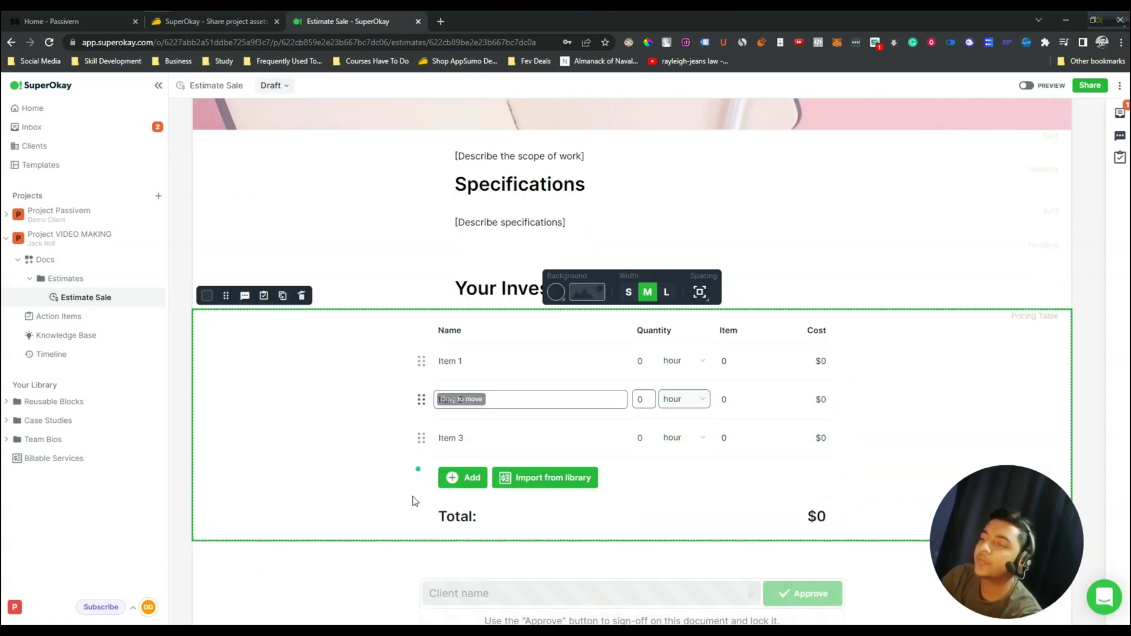
click(467, 309)
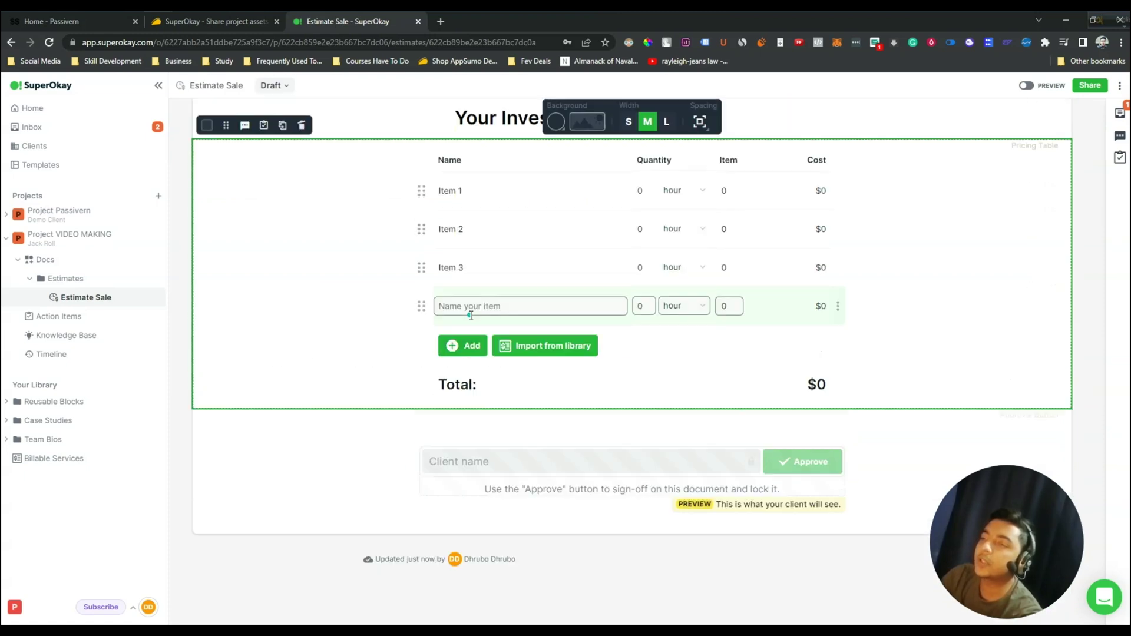
click(378, 362)
- Browse the list of insertable blocks, then dismiss it without adding anything
scroll(530, 436, up, 2)
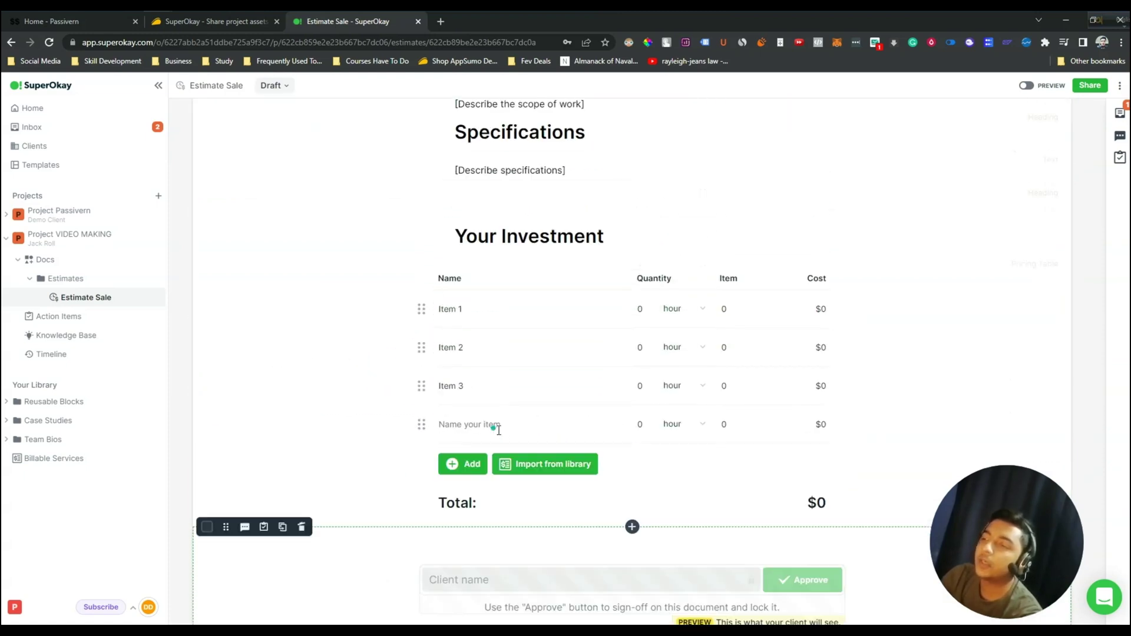
scroll(648, 412, down, 3)
click(632, 350)
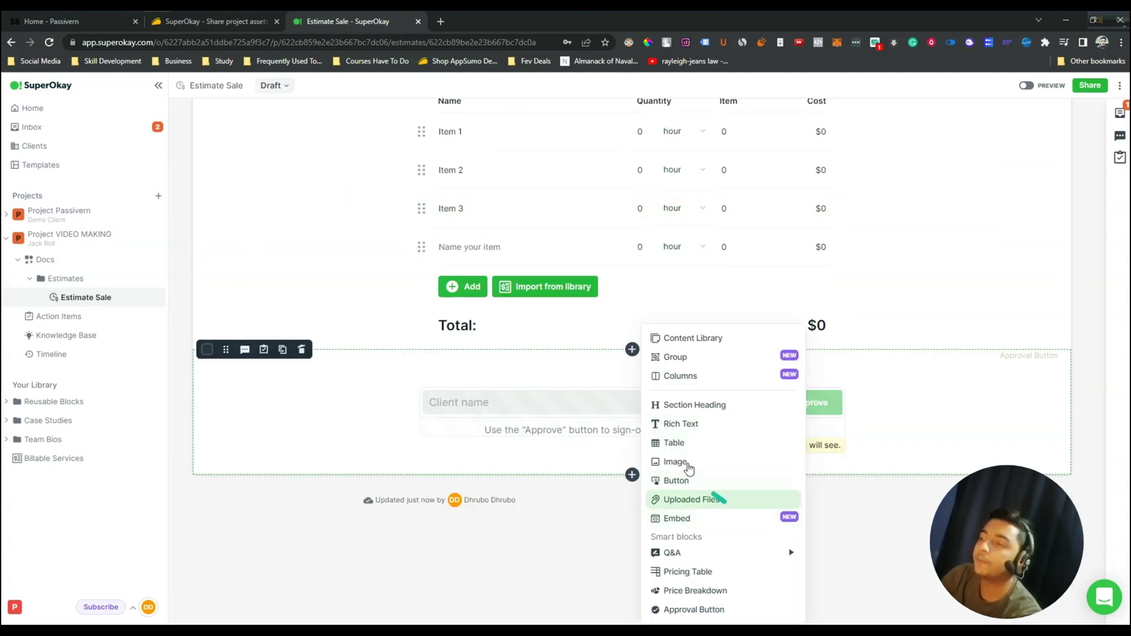
scroll(694, 530, down, 1)
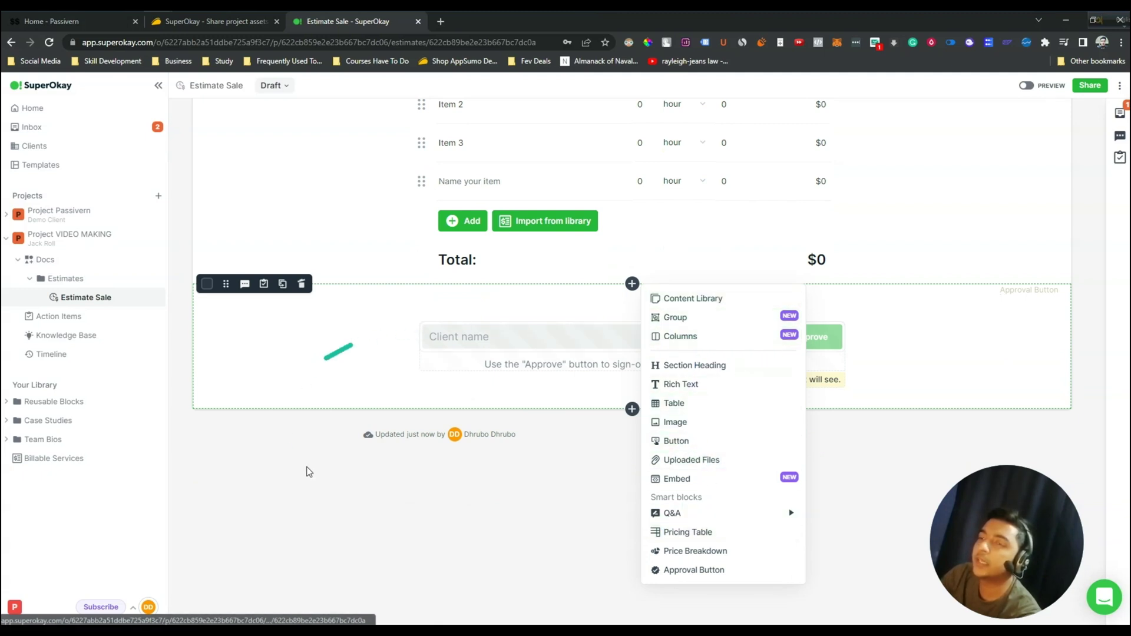
click(493, 535)
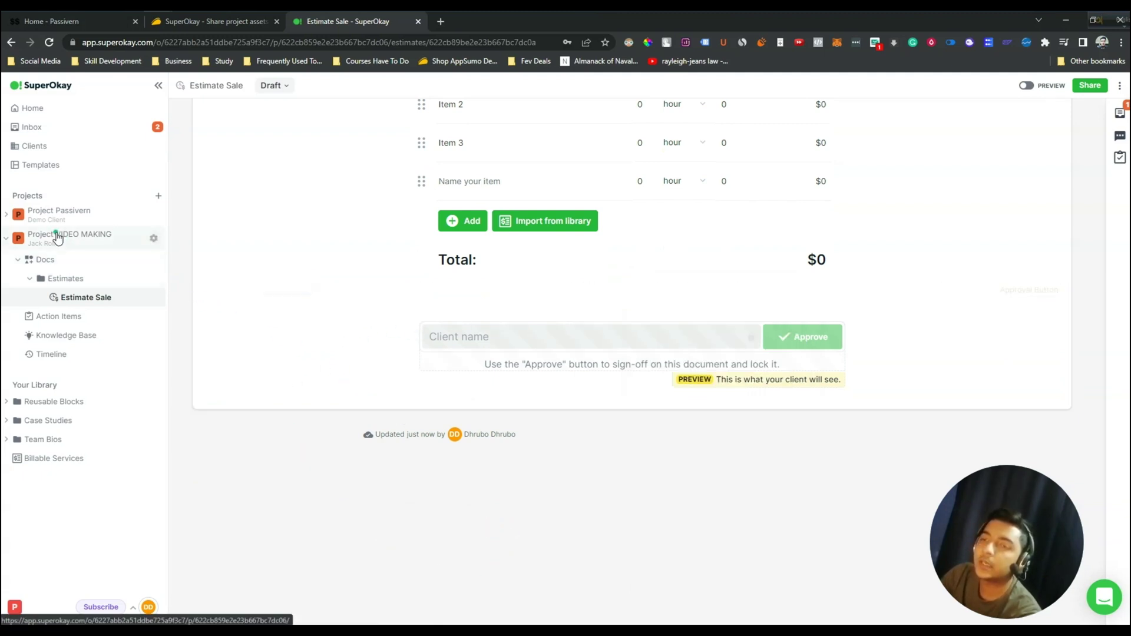
- Open Project VIDEO MAKING, view its activity feed, then its settings with currency and module toggles
click(74, 242)
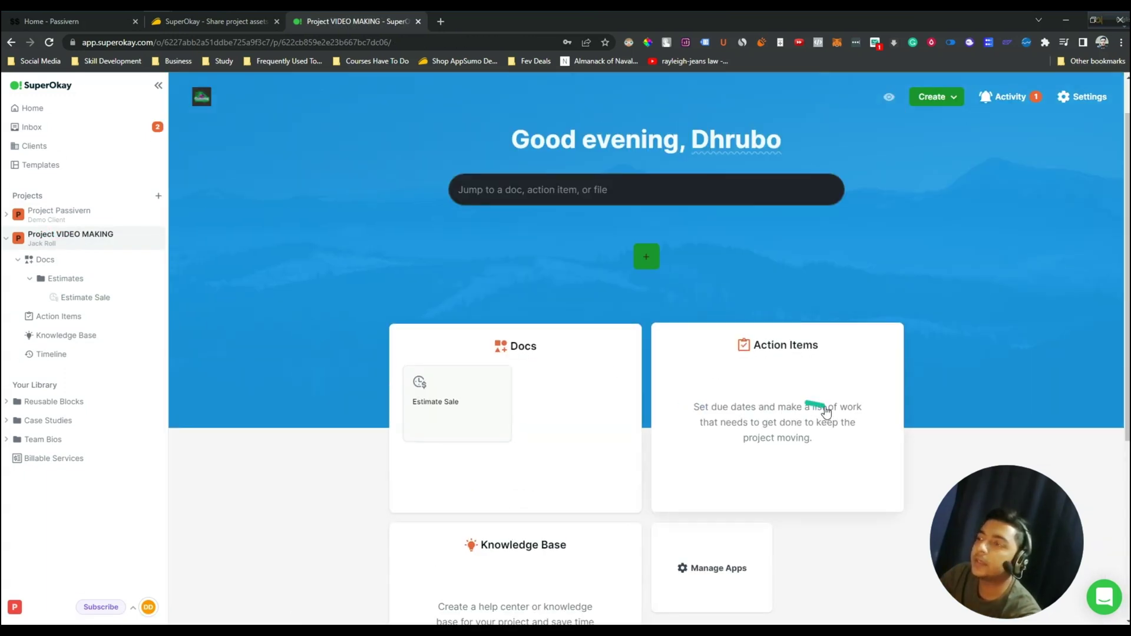
scroll(816, 405, down, 1)
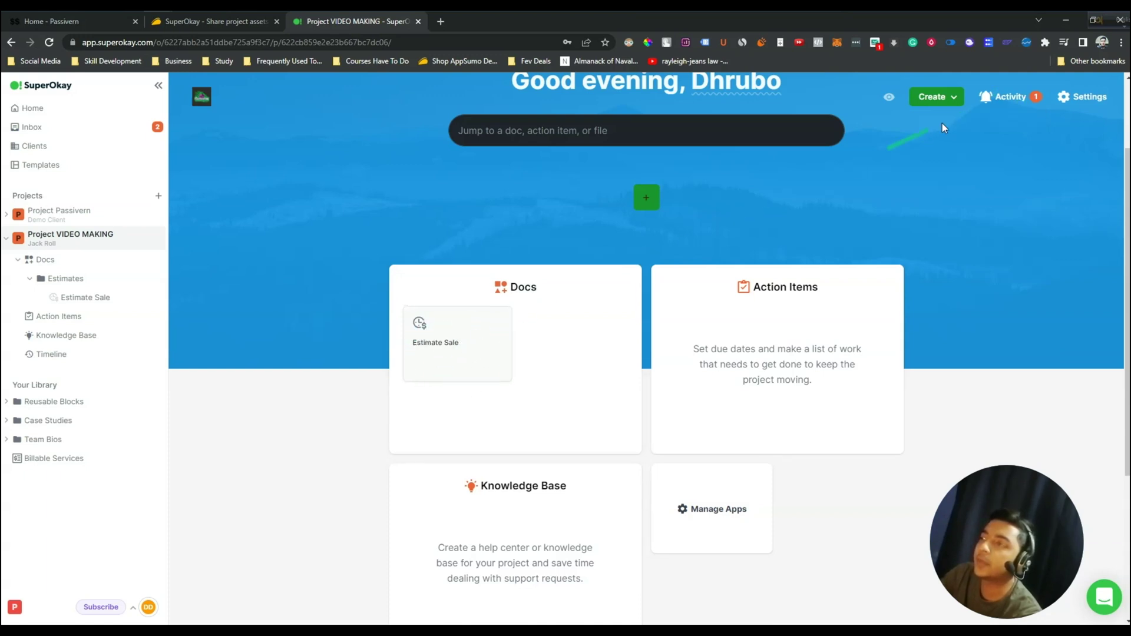
click(1008, 97)
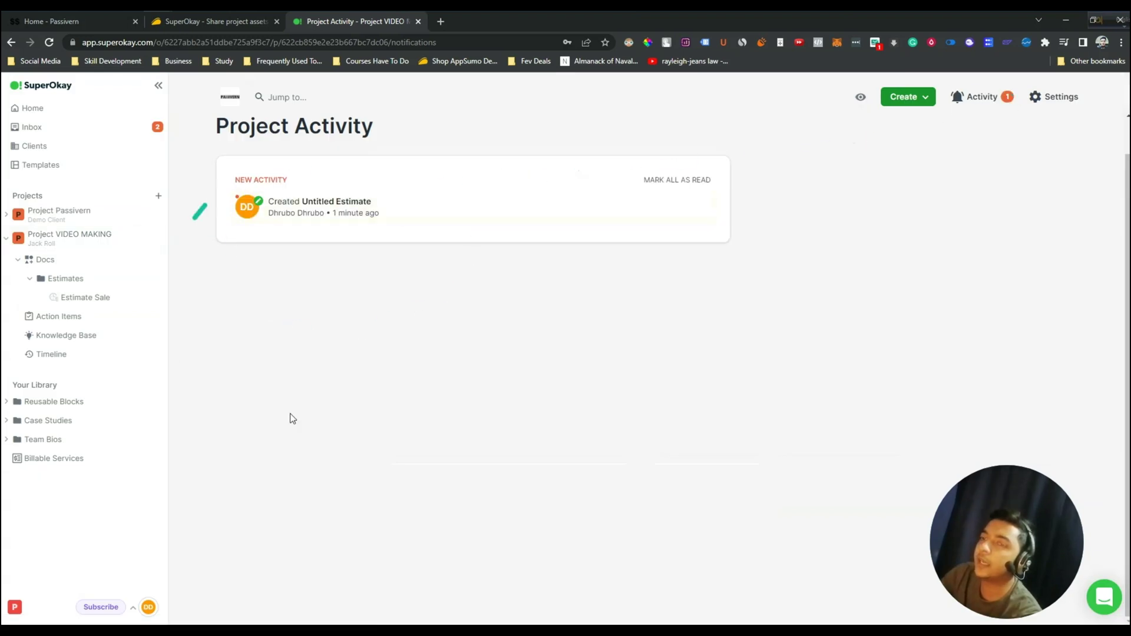
click(1061, 98)
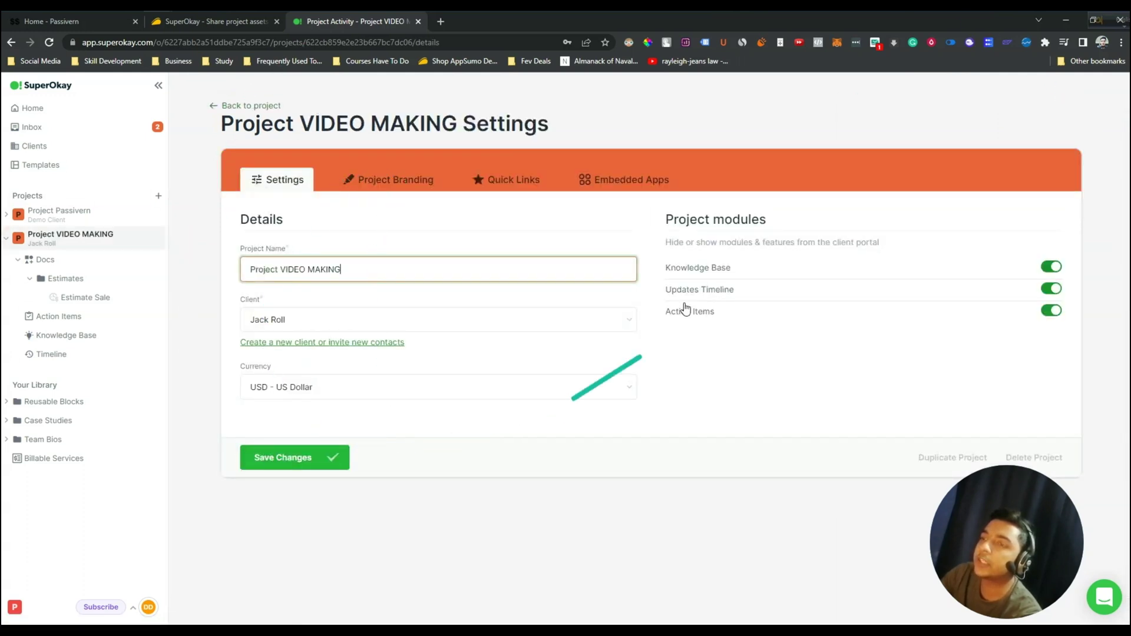
- In branding settings, try light and dark portal theme and header options, leaving both dark
click(389, 184)
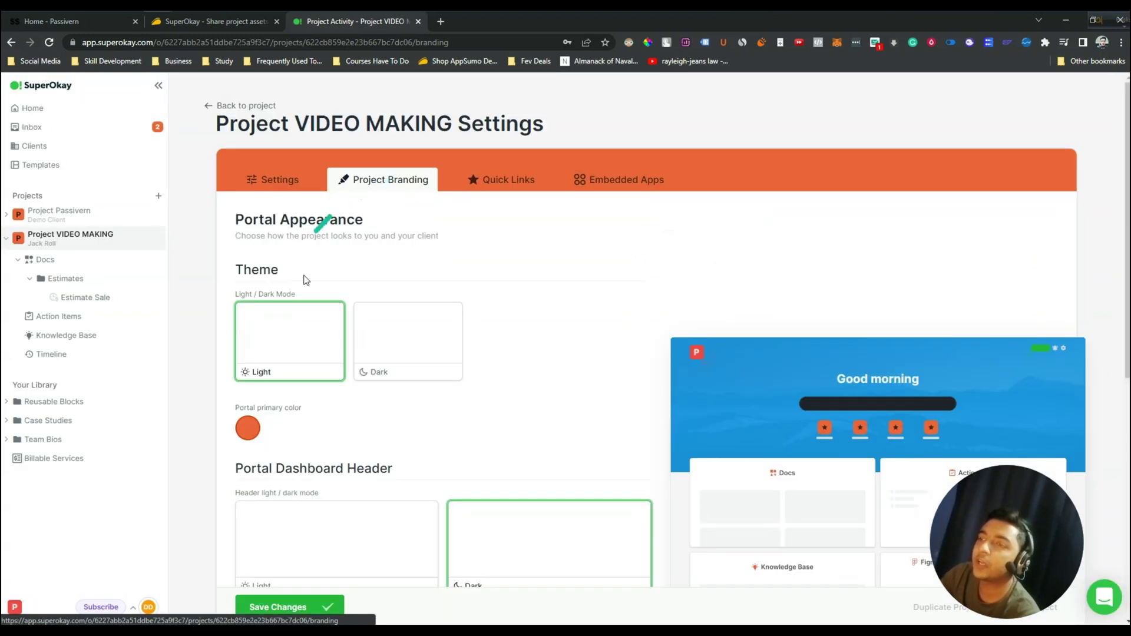
click(419, 334)
scroll(949, 410, down, 5)
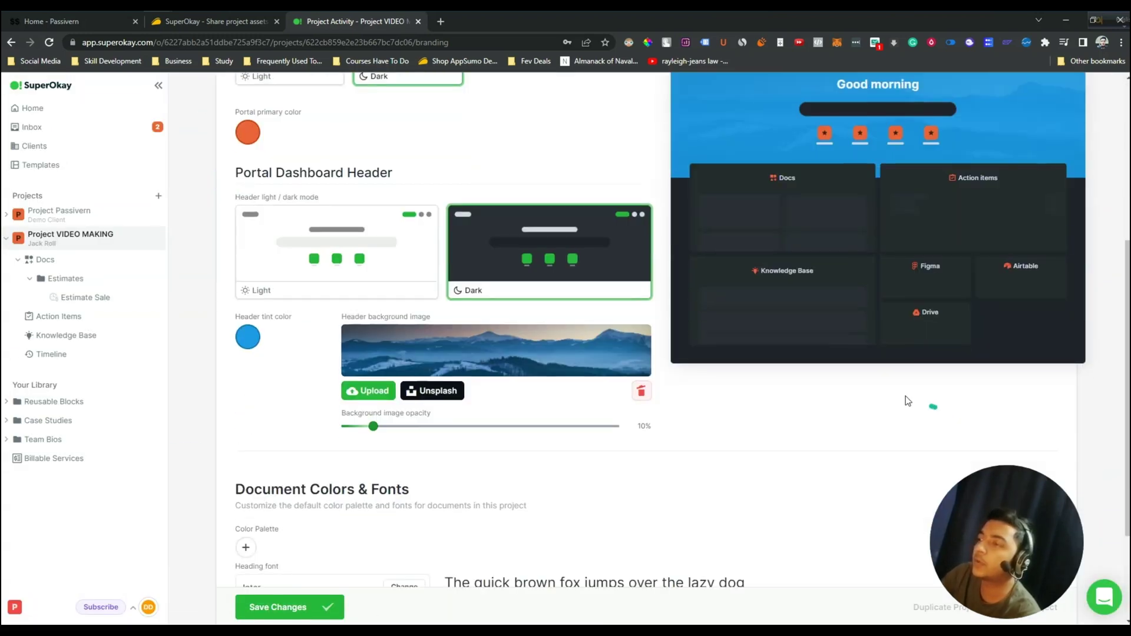
scroll(766, 319, up, 2)
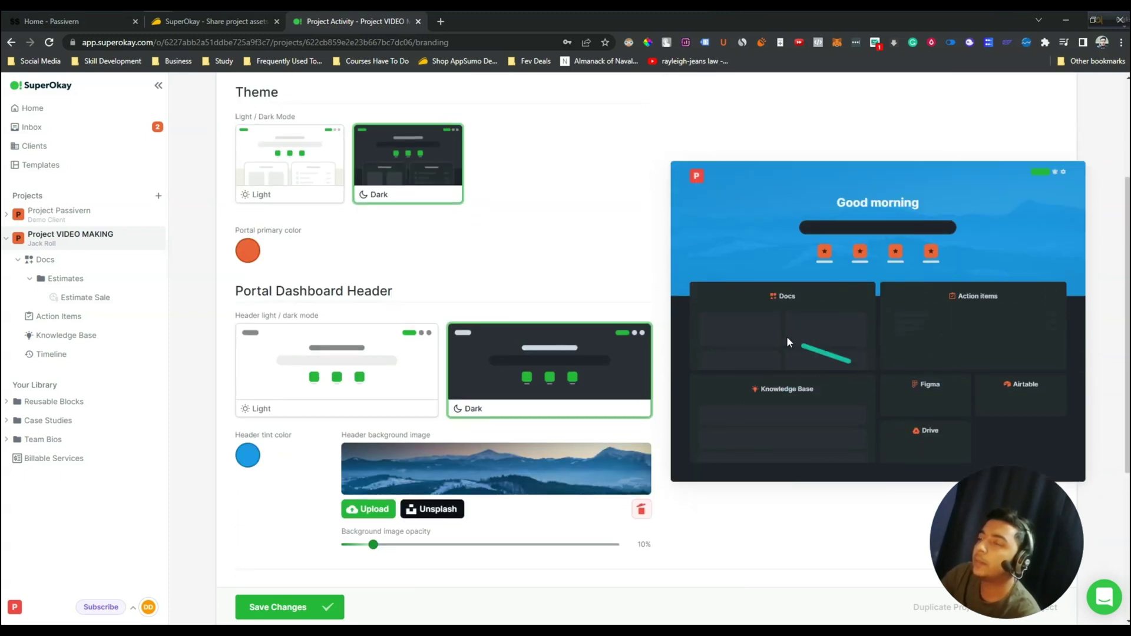
click(286, 180)
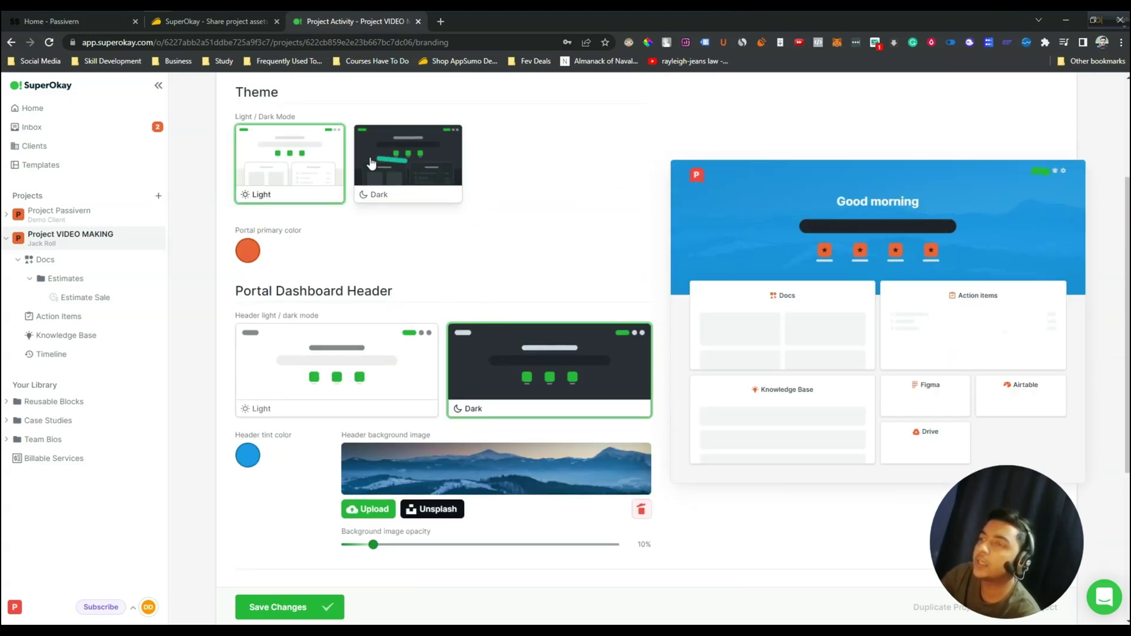
click(390, 163)
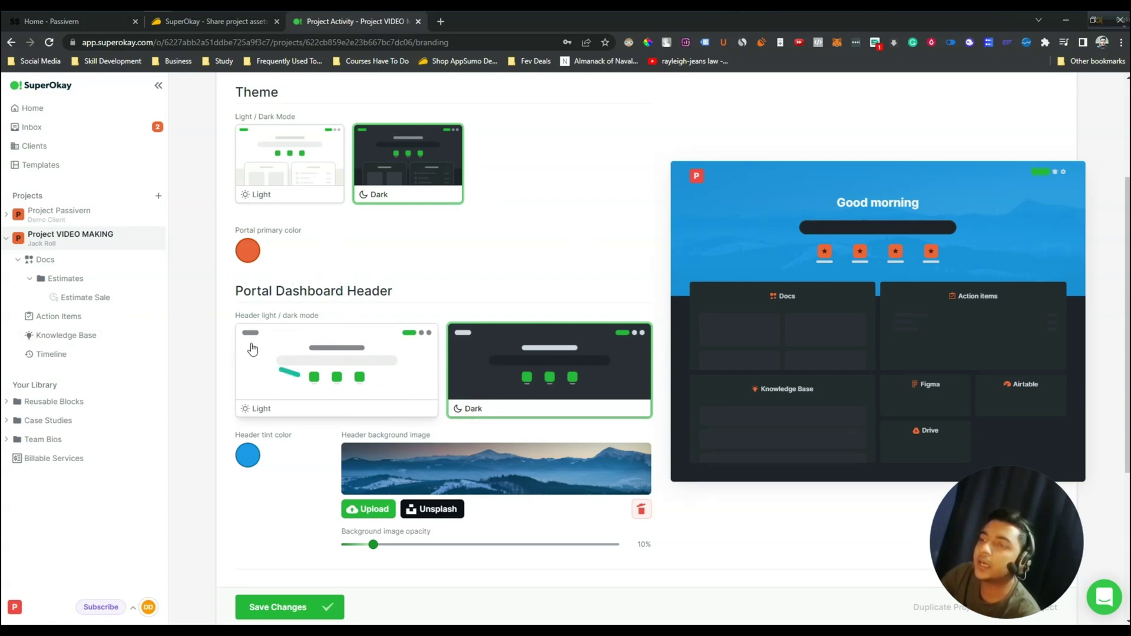
click(318, 377)
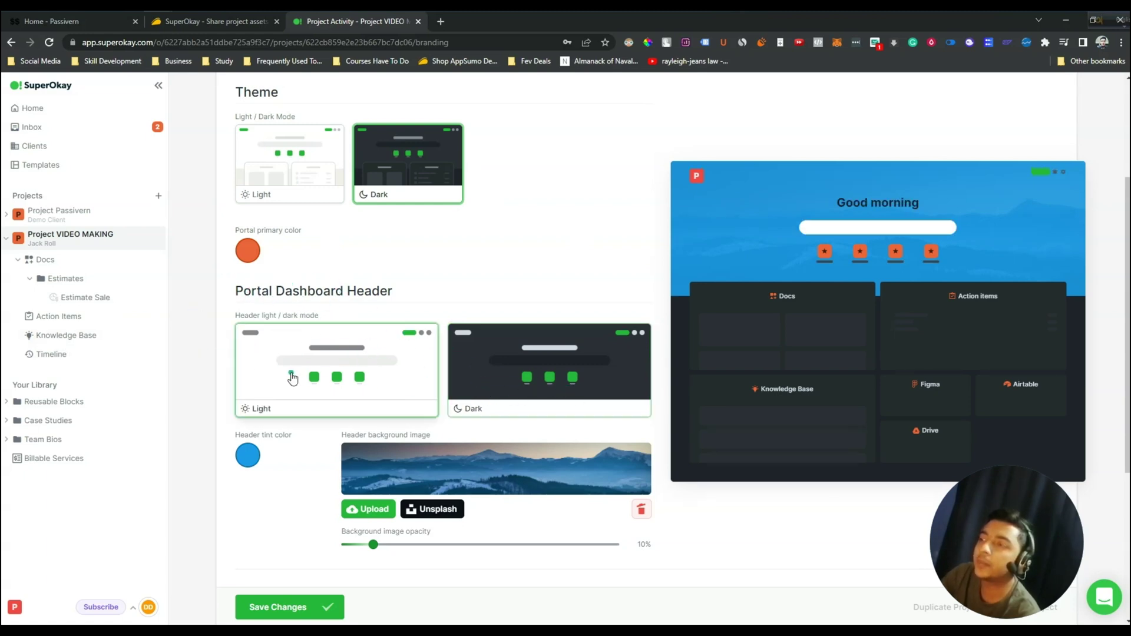
click(586, 366)
click(386, 387)
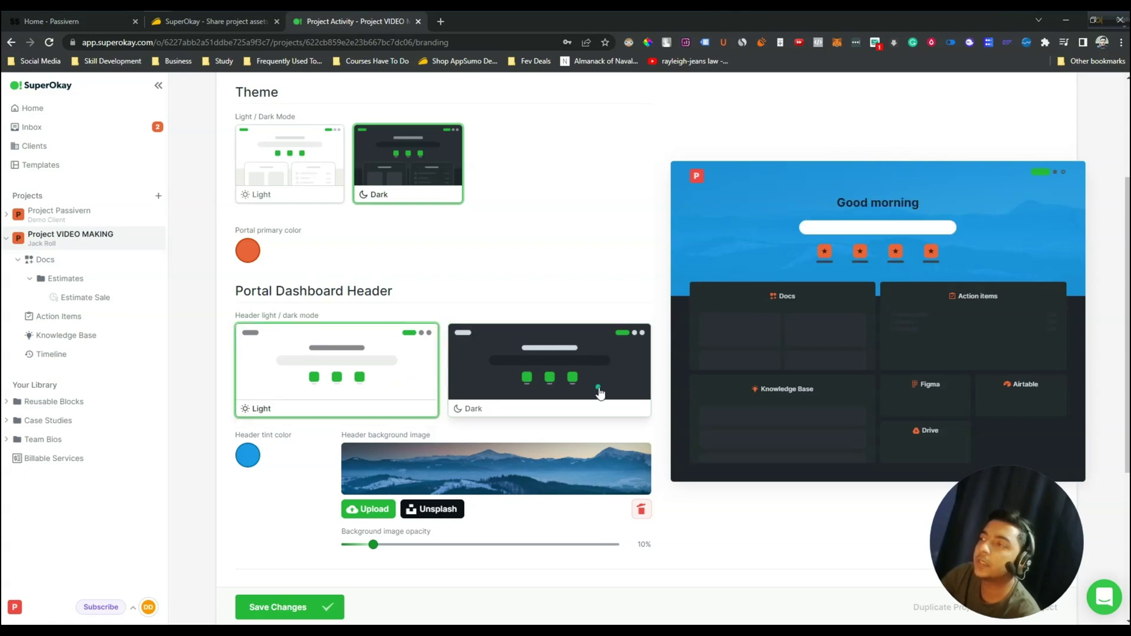
click(599, 394)
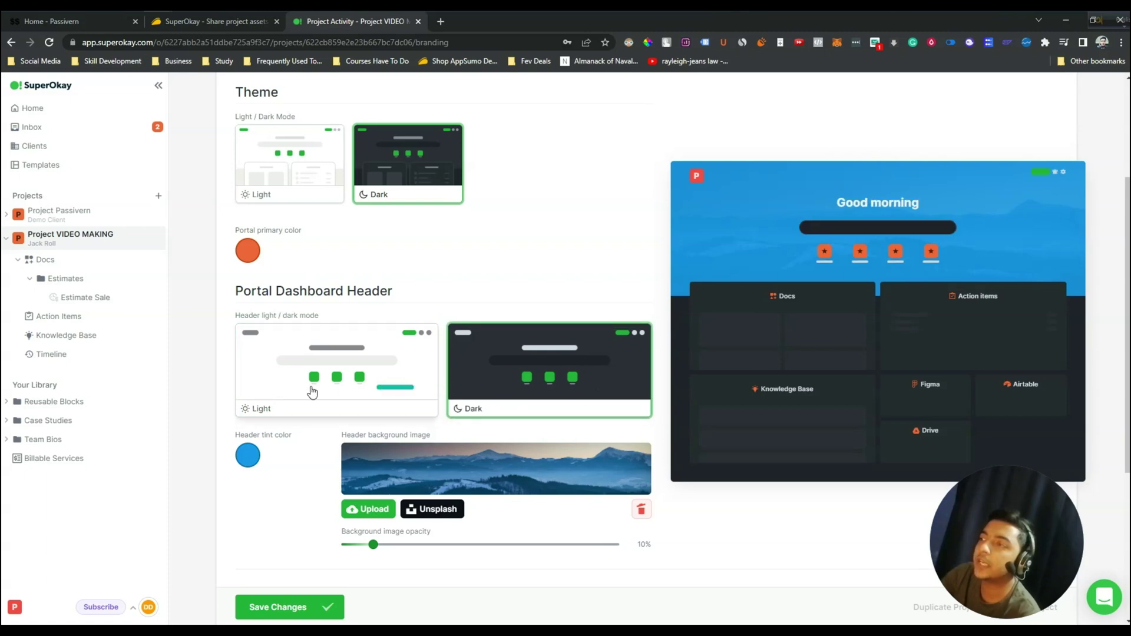
- Set the portal primary colour to green and the header tint to teal-green
click(248, 252)
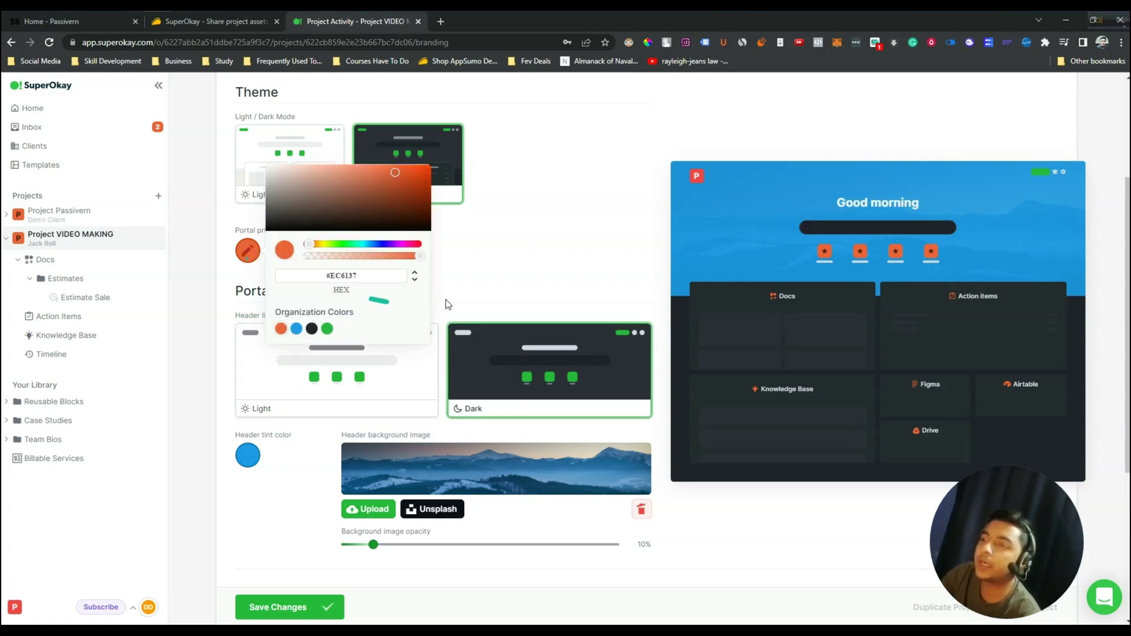
click(346, 244)
click(514, 256)
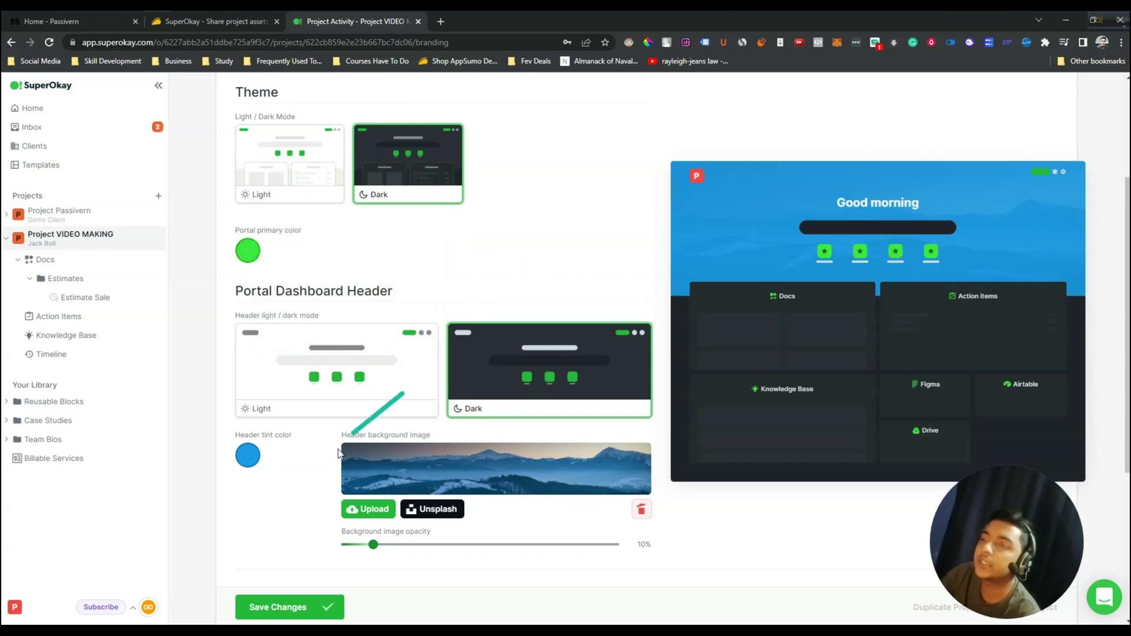
click(248, 456)
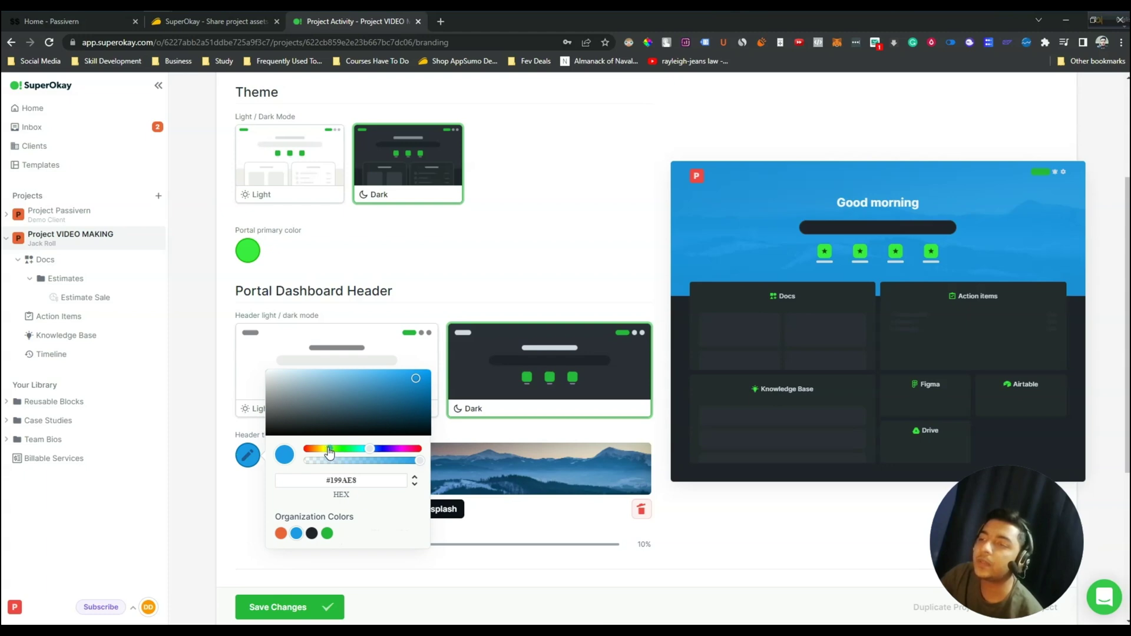
click(324, 450)
click(406, 383)
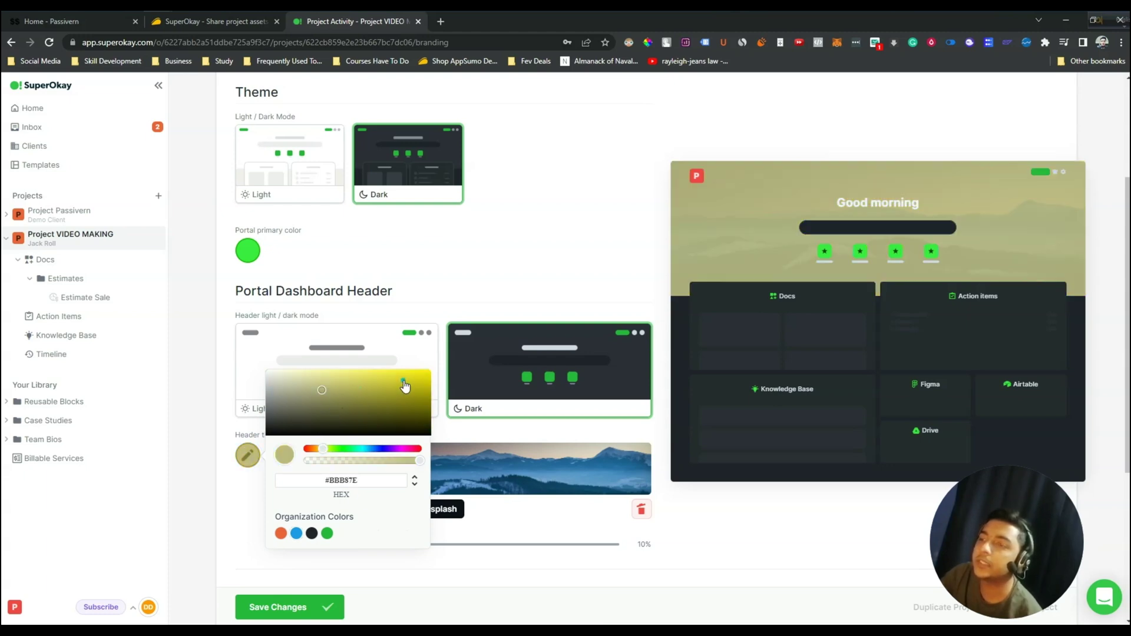
click(358, 449)
click(500, 277)
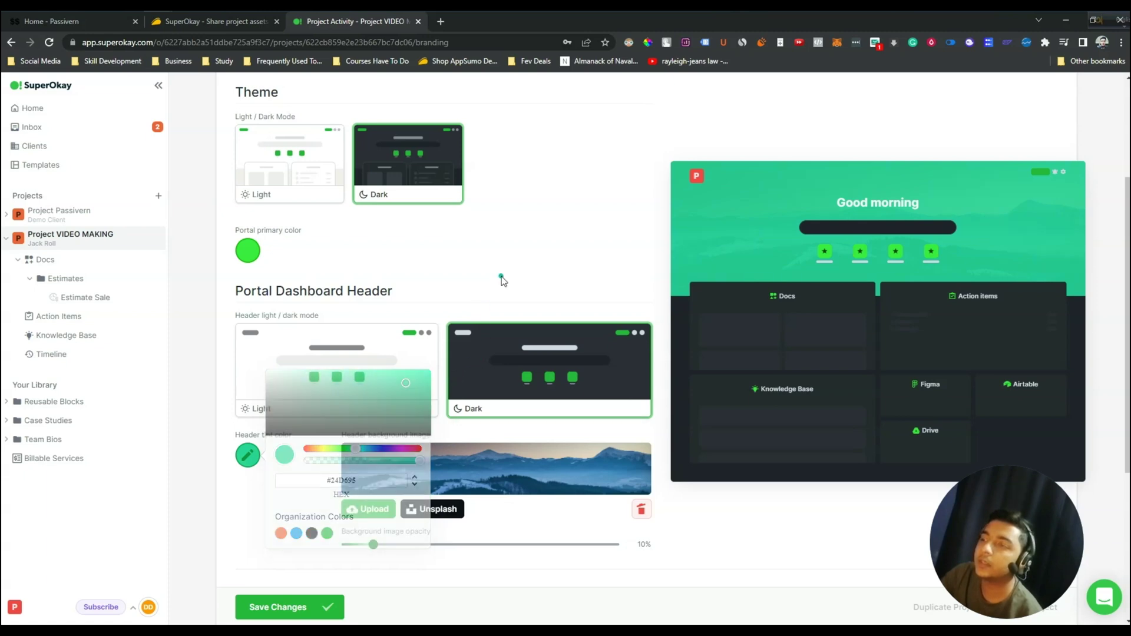
- Raise the header background image opacity to 89%
scroll(318, 430, down, 3)
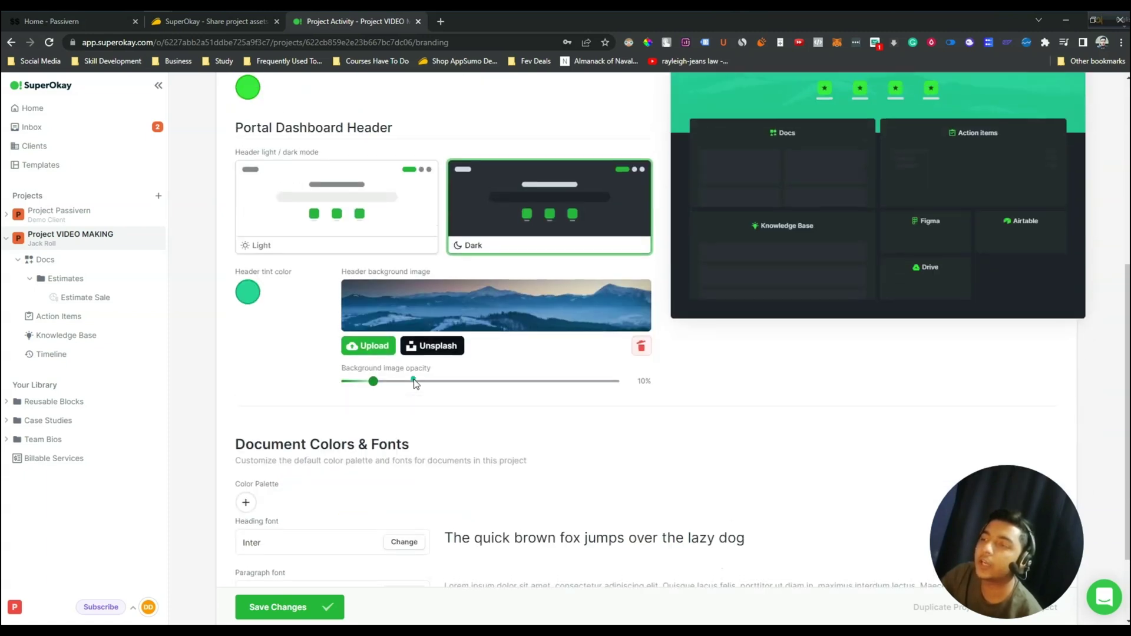
scroll(376, 418, up, 2)
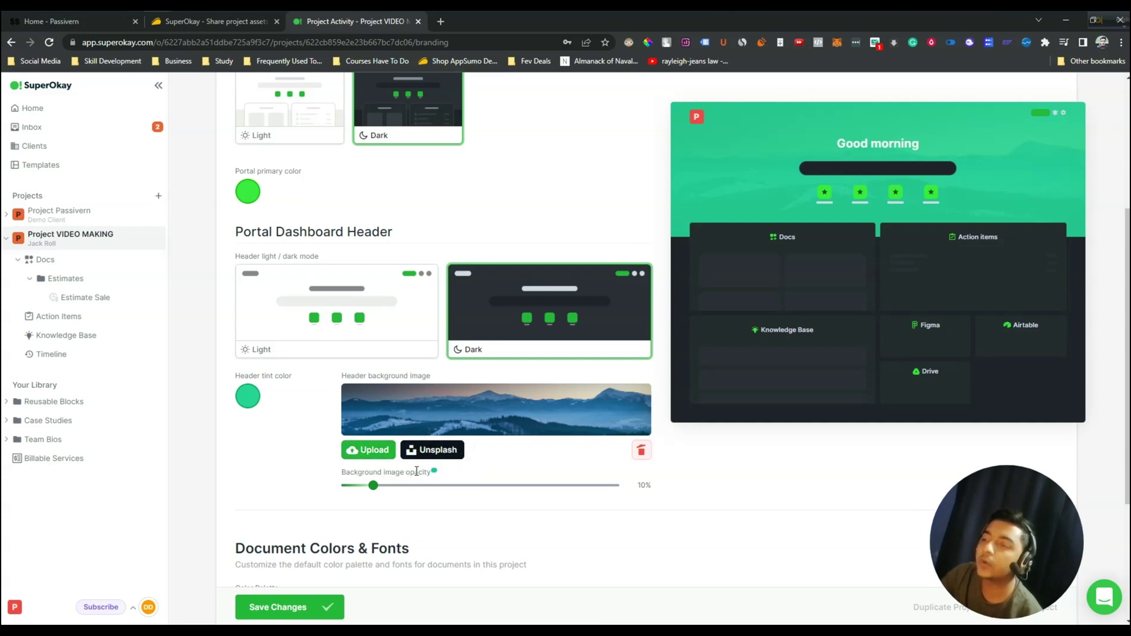
scroll(374, 547, up, 1)
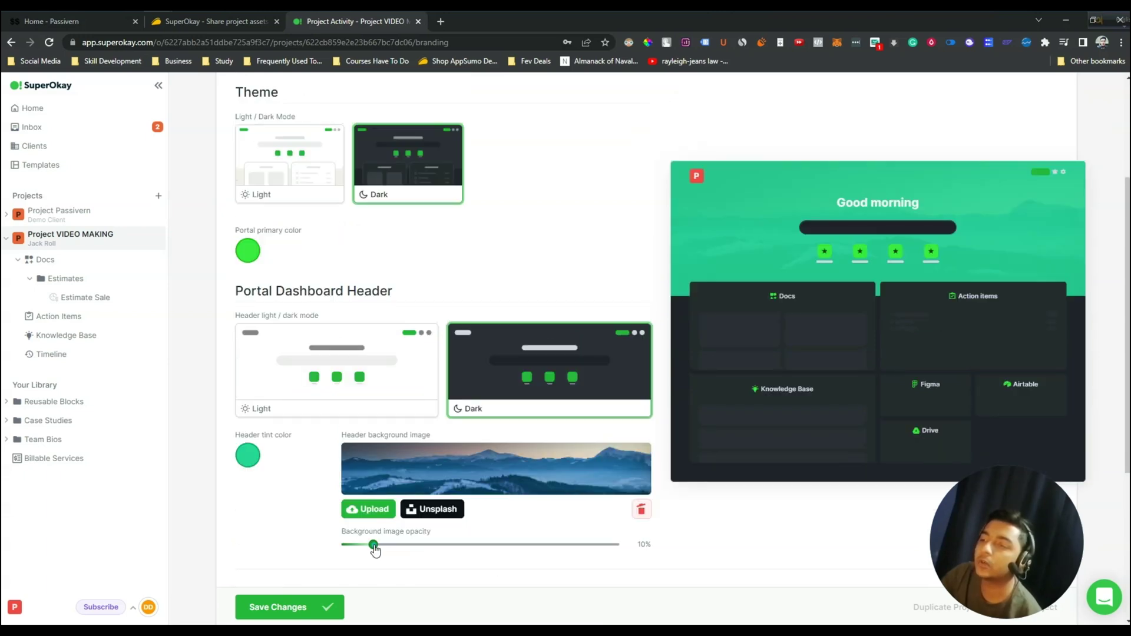
drag(374, 548, 586, 550)
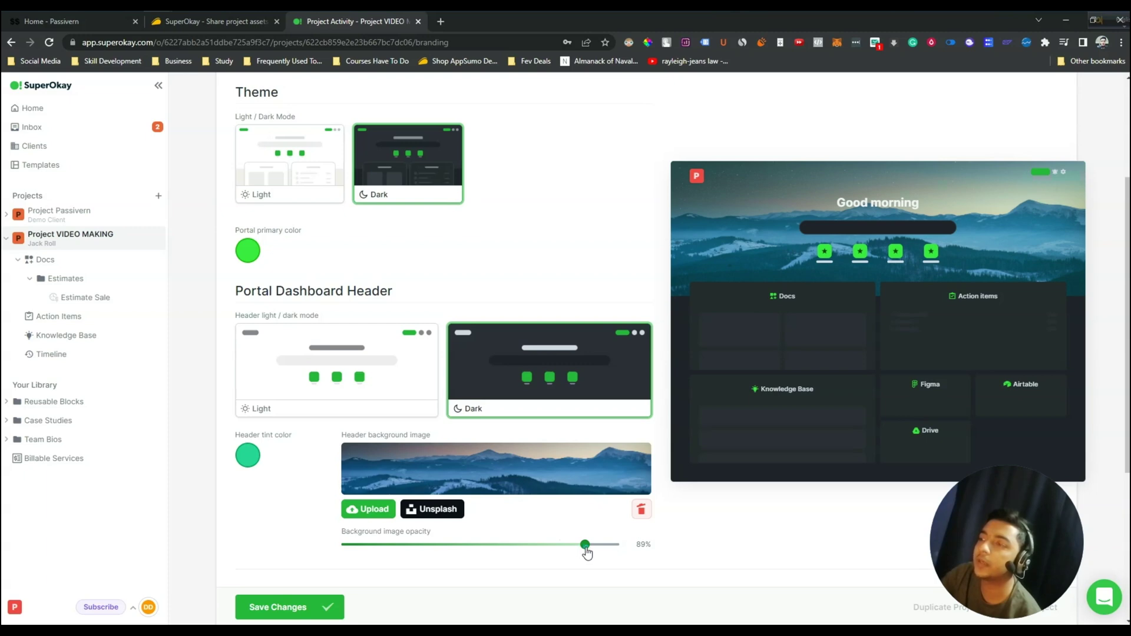
- Add a grey #CCCCCC swatch to the colour palette
scroll(684, 549, down, 4)
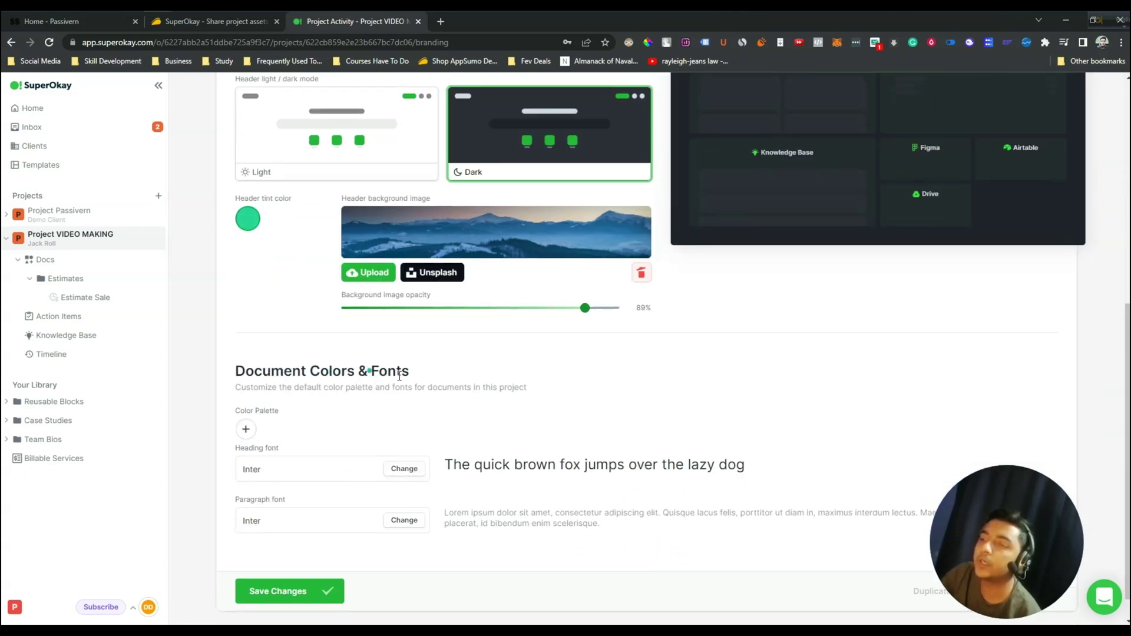
click(247, 430)
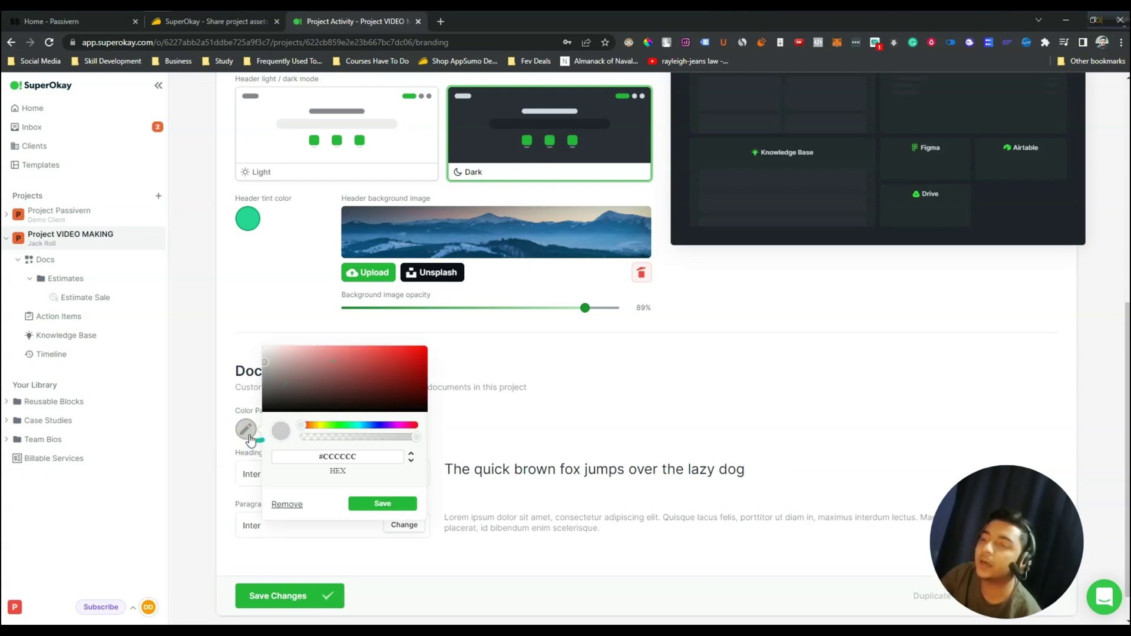
click(515, 387)
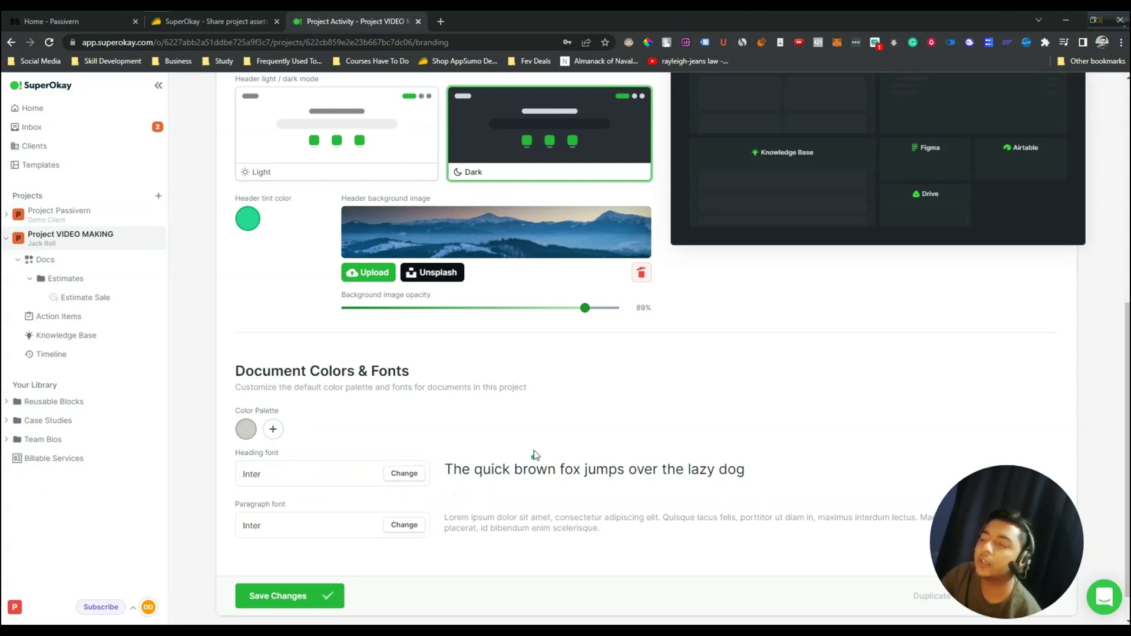
- Start a new quick link from the Quick Links settings
scroll(577, 500, up, 7)
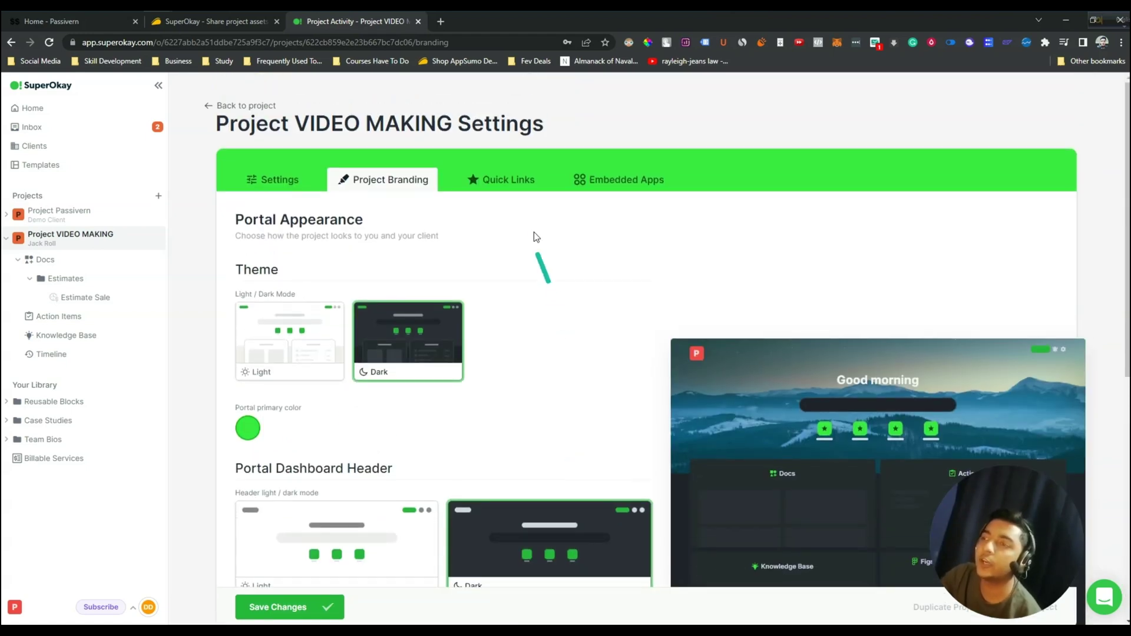
click(519, 184)
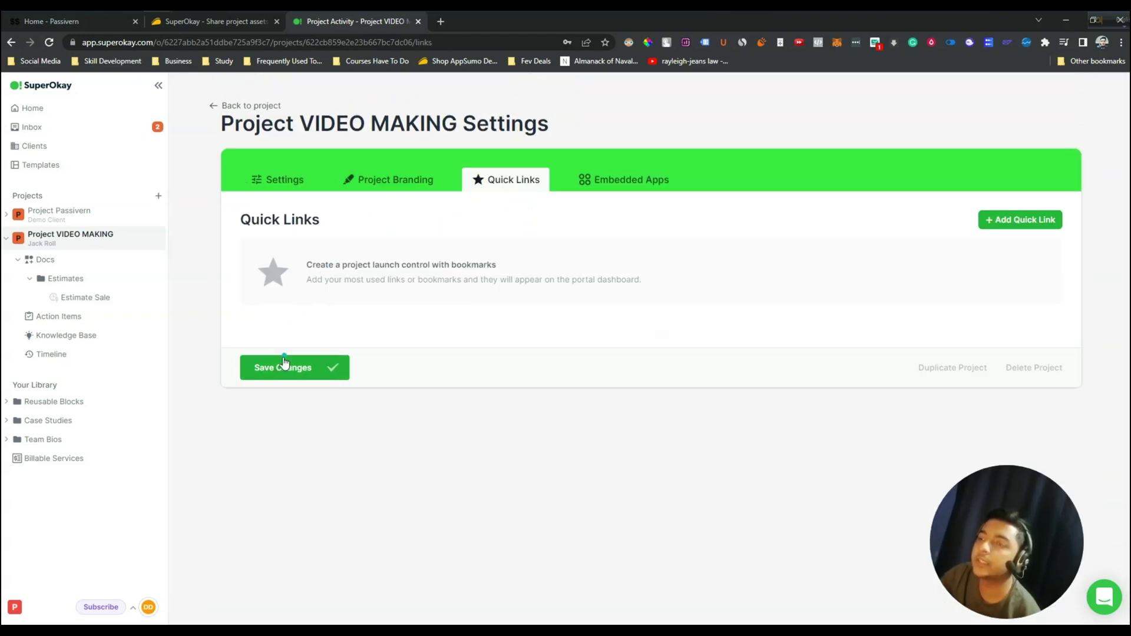
click(1021, 220)
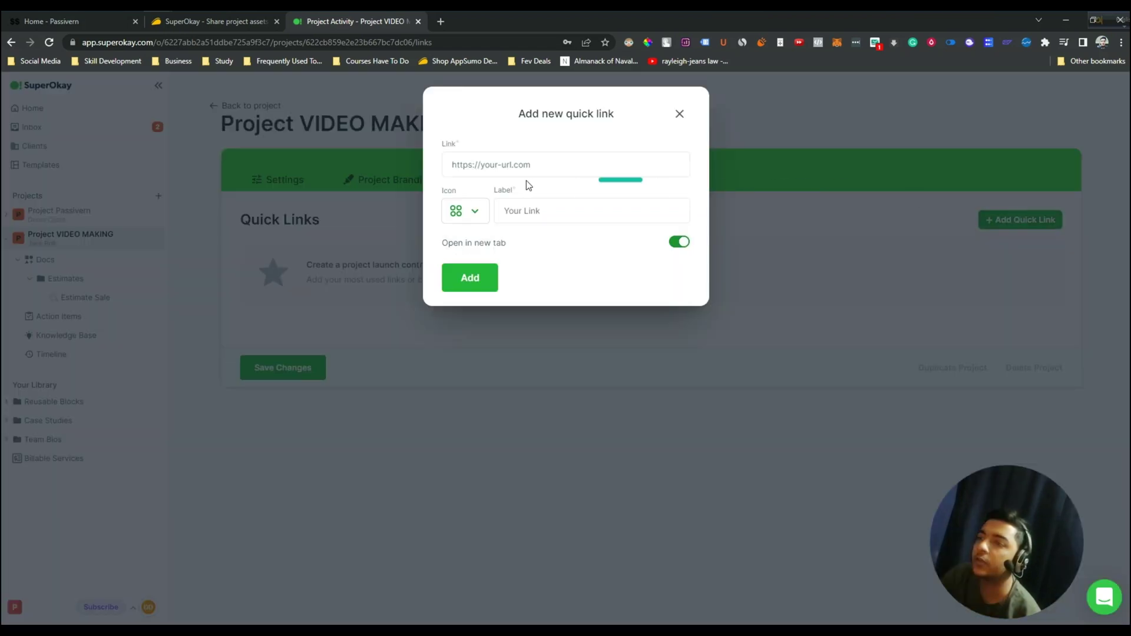
click(504, 168)
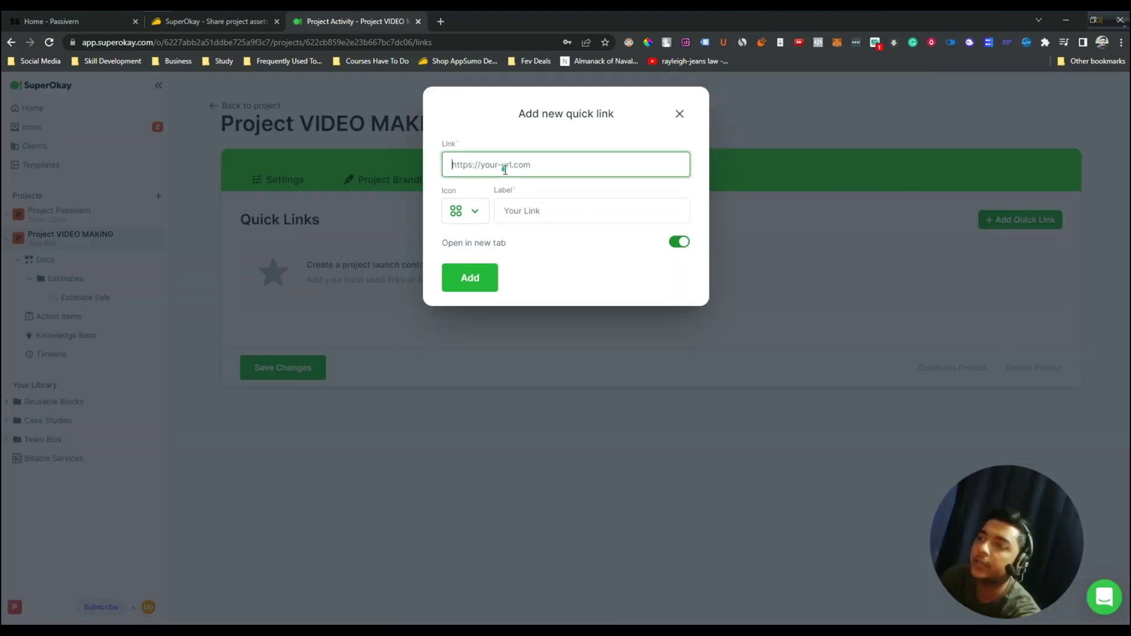
- Copy the AppSumo SuperOkay product page address from the browser
click(194, 21)
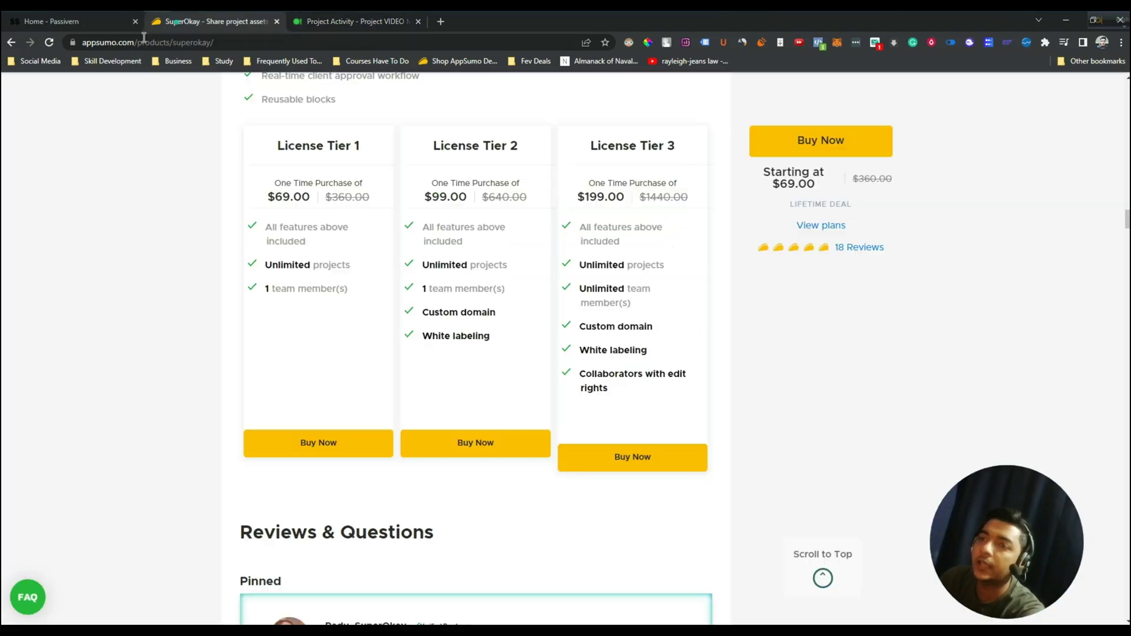
click(129, 42)
key(ctrl+c)
- Add a quick link to the AppSumo URL with the Apple icon, labelled 'Get SuperOkay Lifetime Deal with 10% OFF'
click(326, 23)
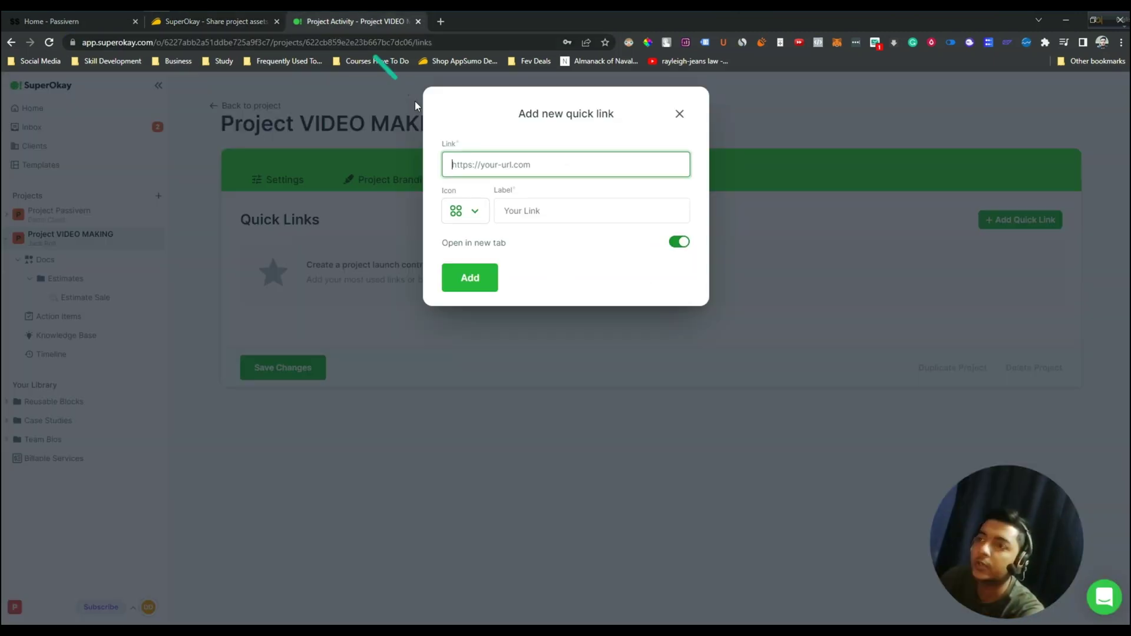
key(ctrl+v)
click(462, 216)
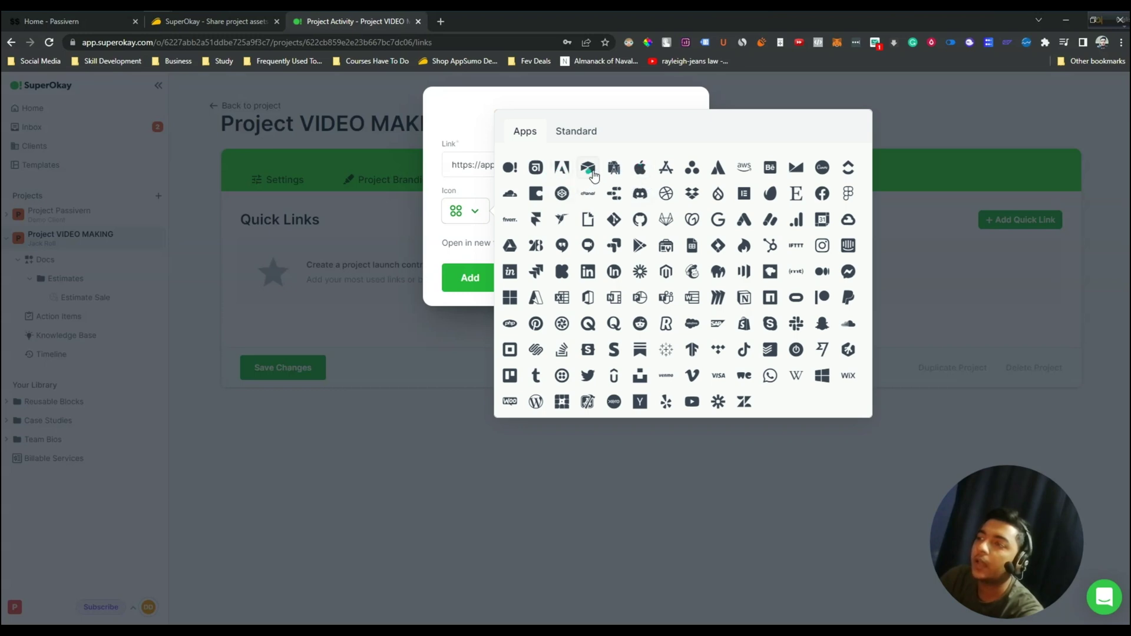
click(639, 169)
triple_click(536, 211)
click(545, 209)
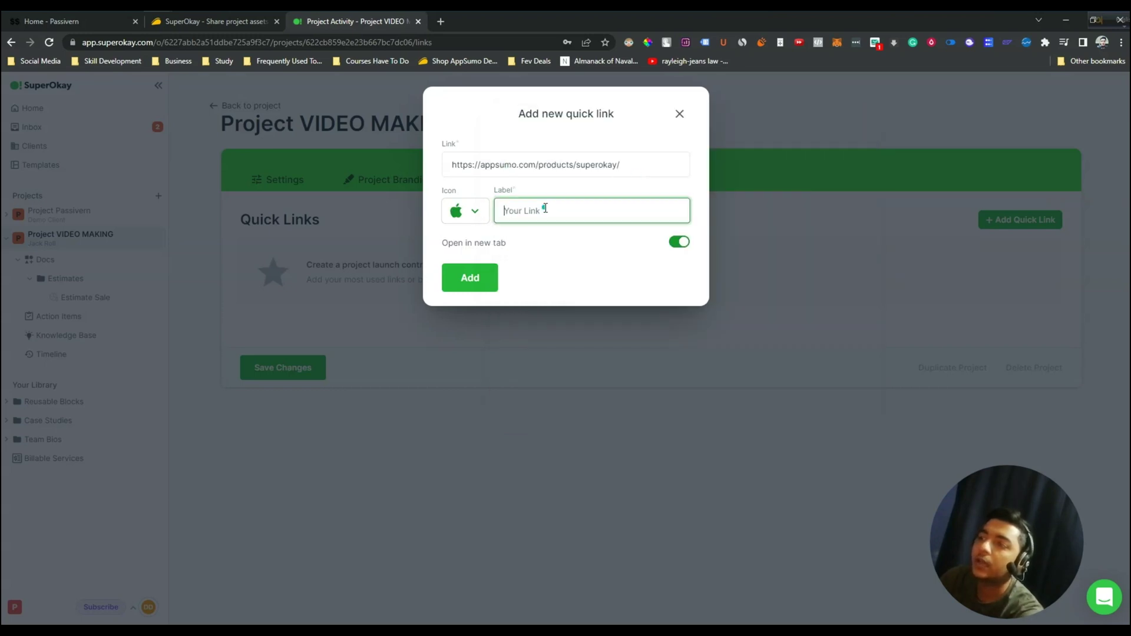
text(G)
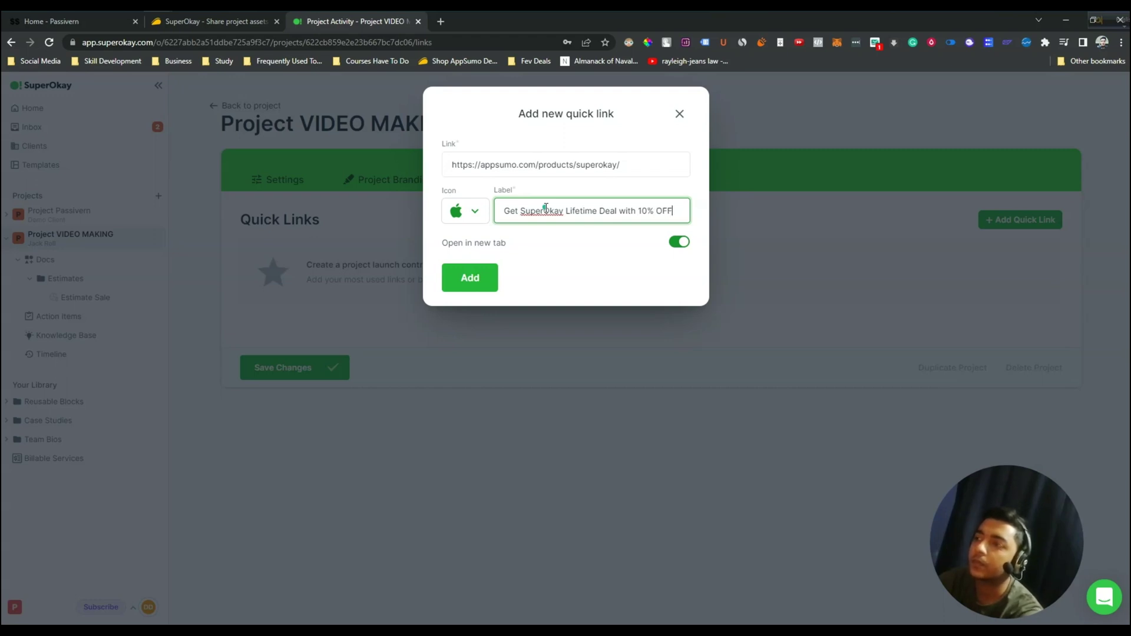
click(693, 247)
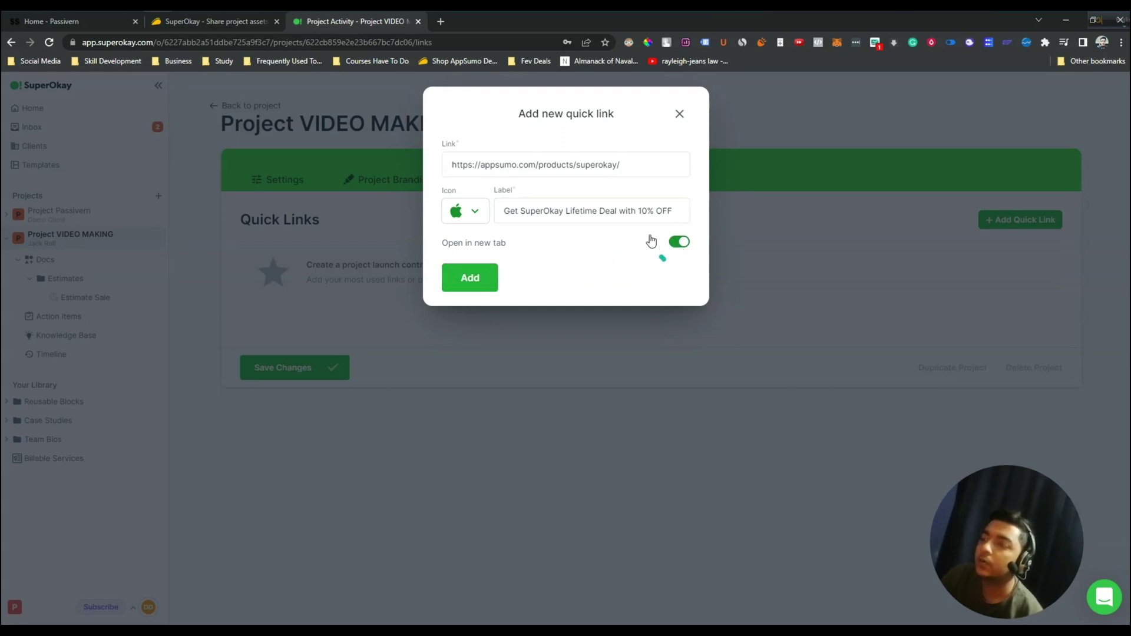
click(481, 277)
mouse_move(359, 444)
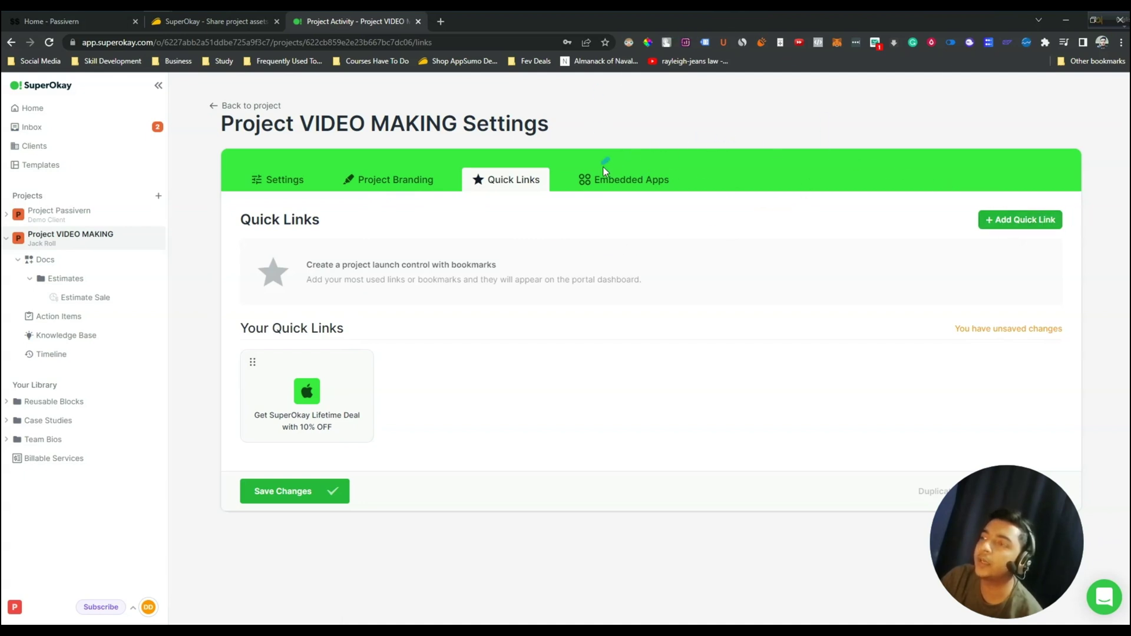
- Check Embedded Apps, save the project settings, and return to the VIDEO MAKING dashboard
click(619, 188)
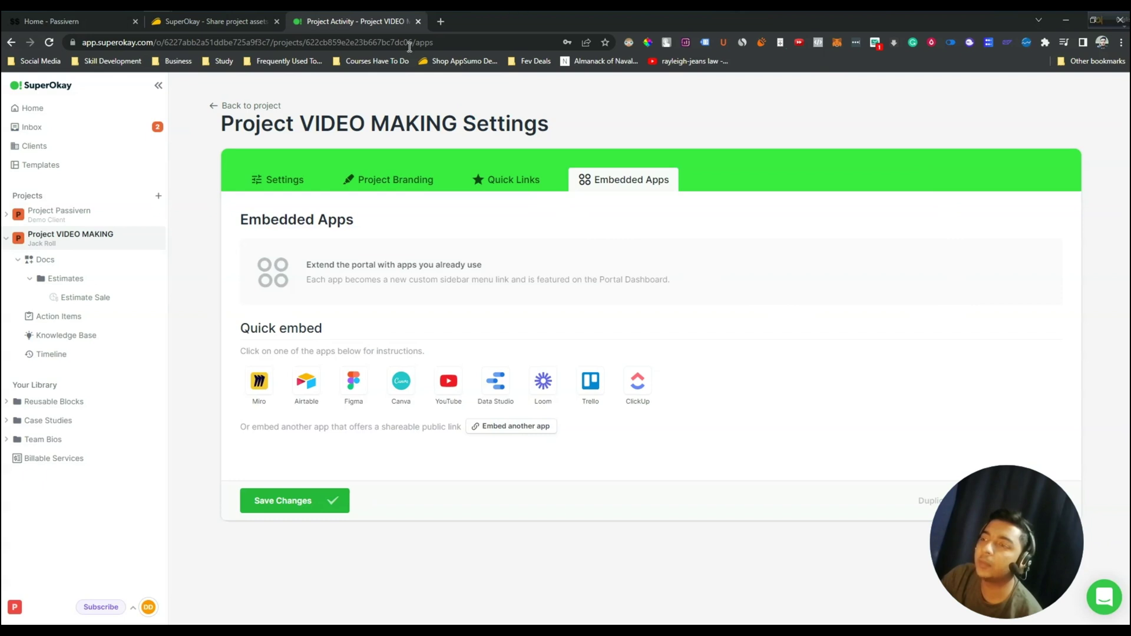
click(302, 500)
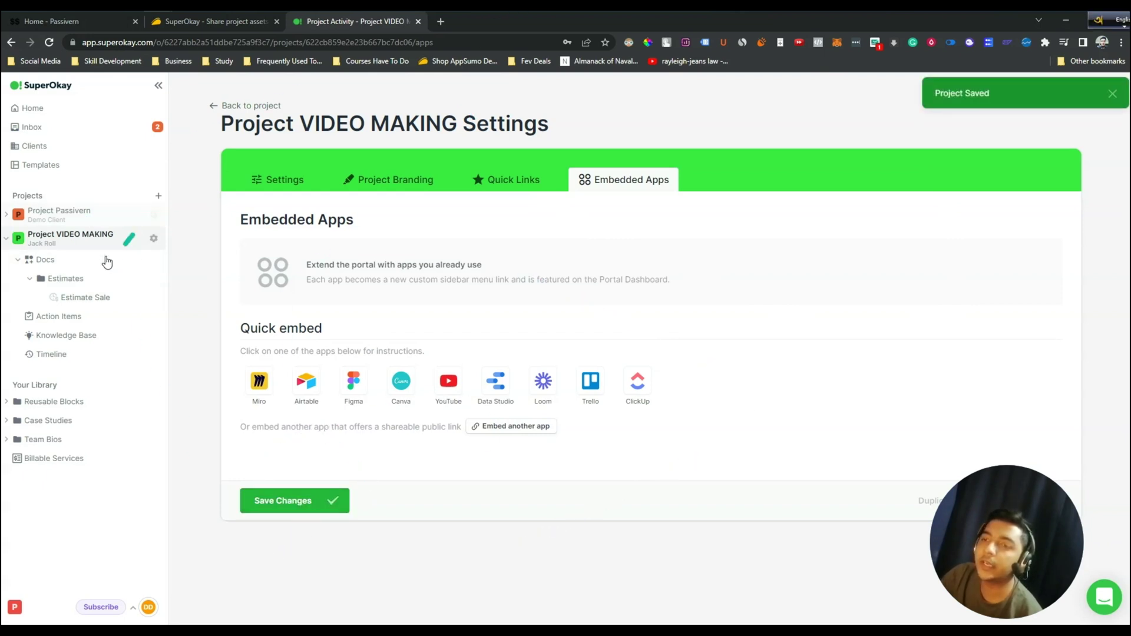
click(70, 243)
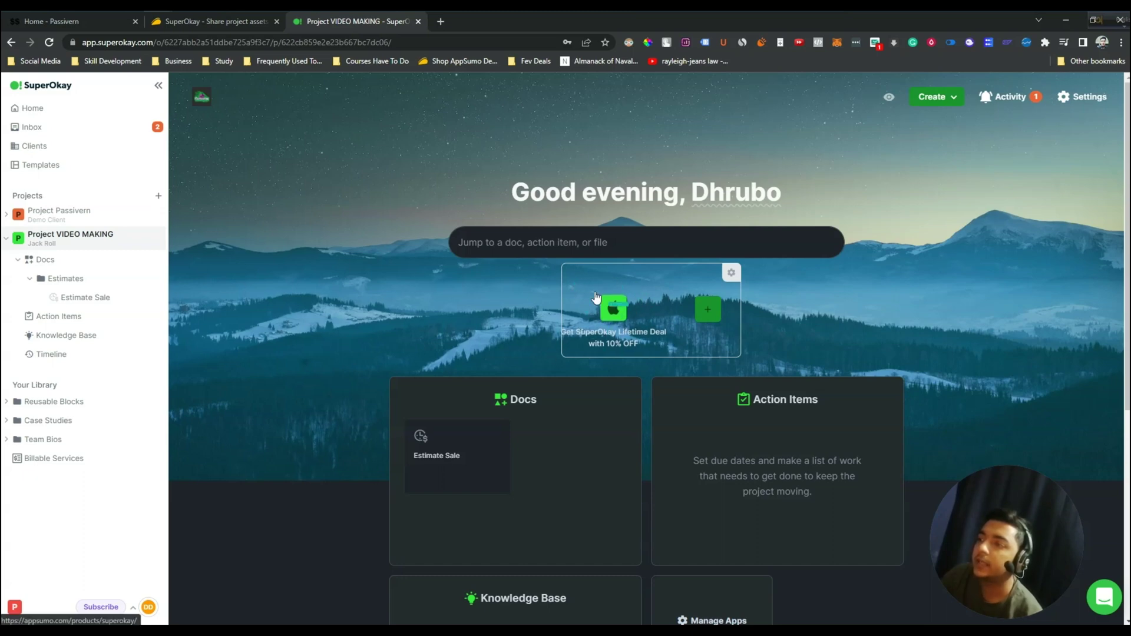
- Preview the VIDEO MAKING portal as the client sees it, in a new tab
scroll(990, 362, down, 5)
scroll(990, 362, up, 5)
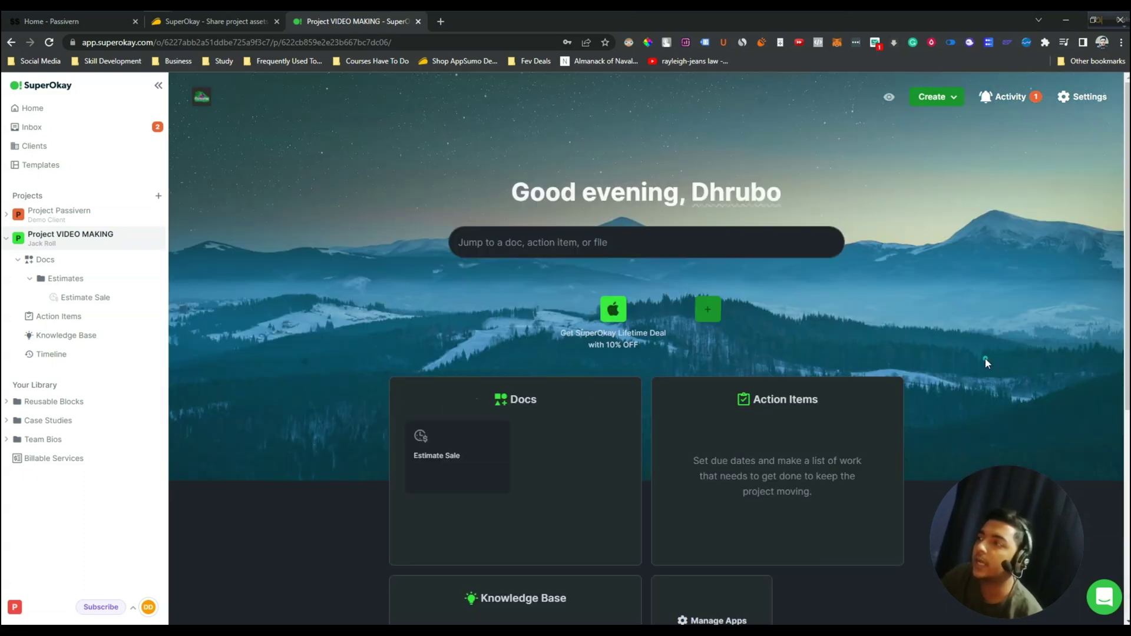
click(889, 98)
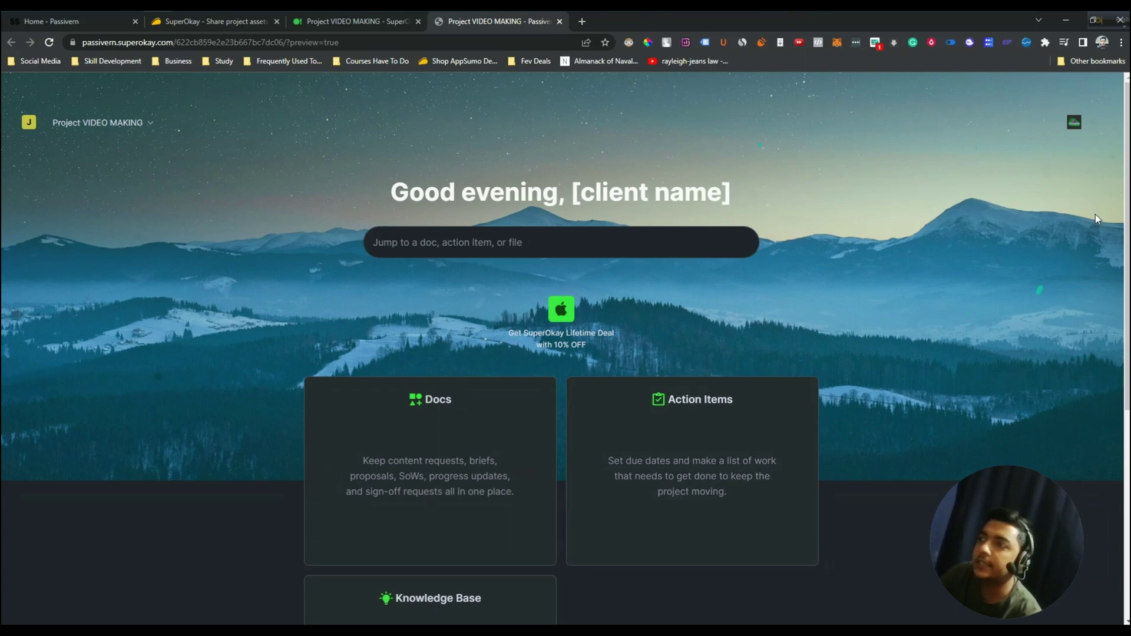
- Visit the client view's Docs, Action Items, Knowledge Base and Timeline pages, then close the preview
scroll(805, 353, down, 5)
scroll(806, 372, up, 5)
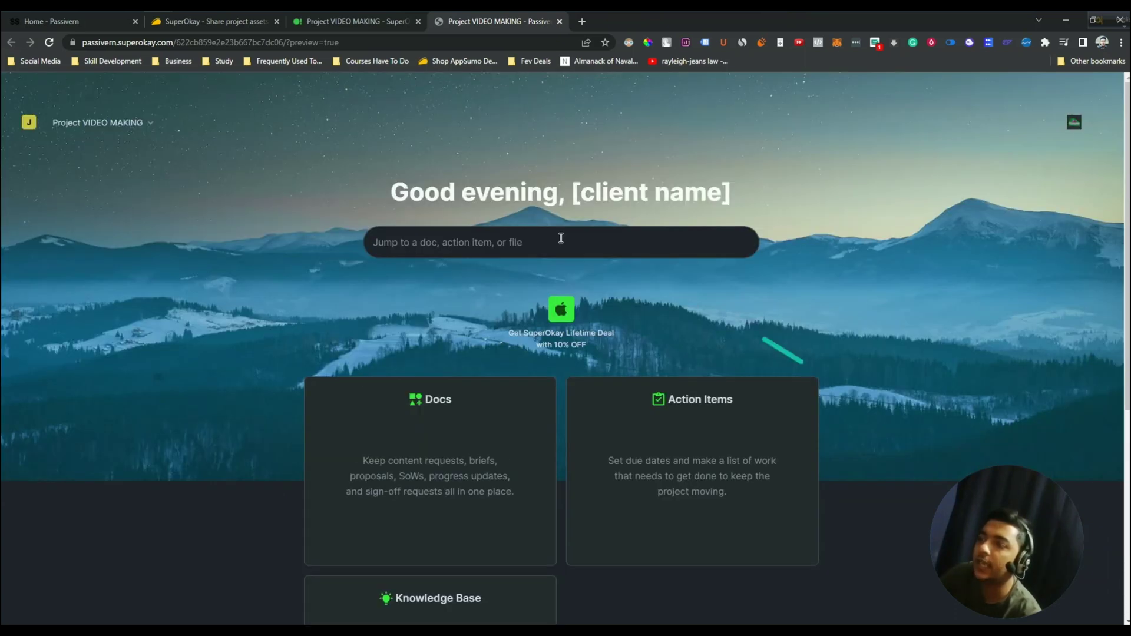
scroll(387, 369, down, 1)
click(397, 407)
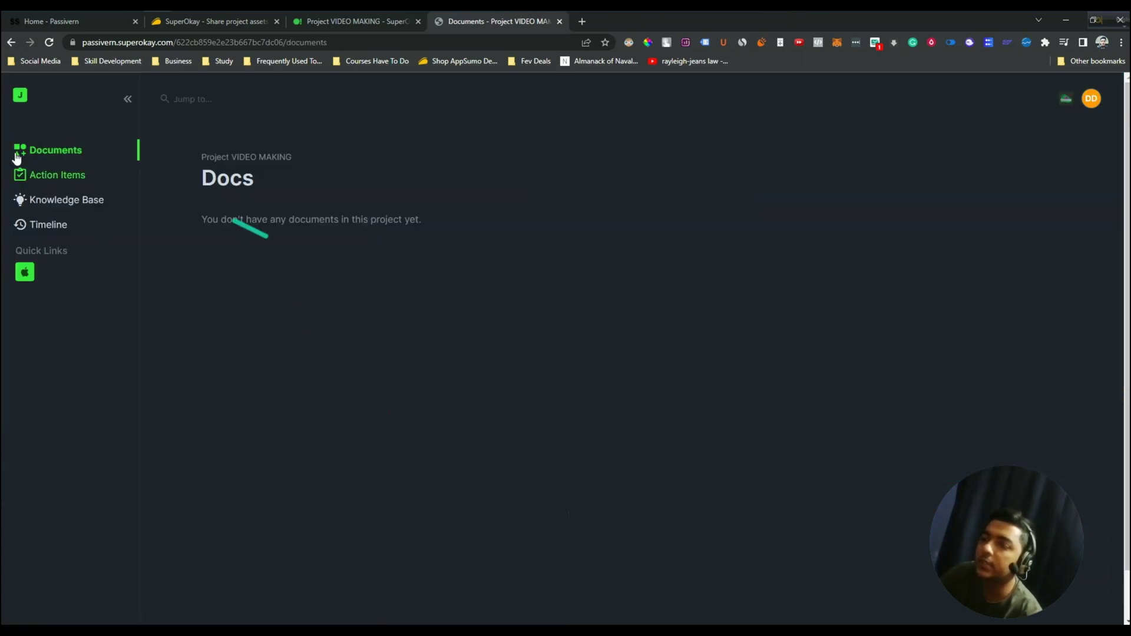
click(47, 177)
click(59, 202)
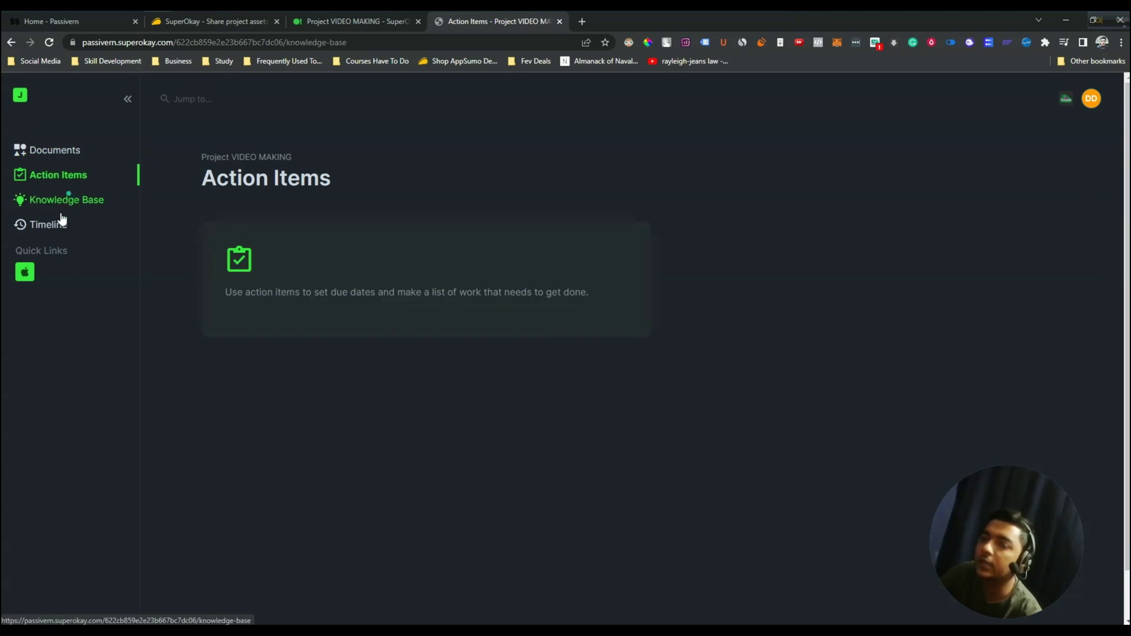
click(53, 225)
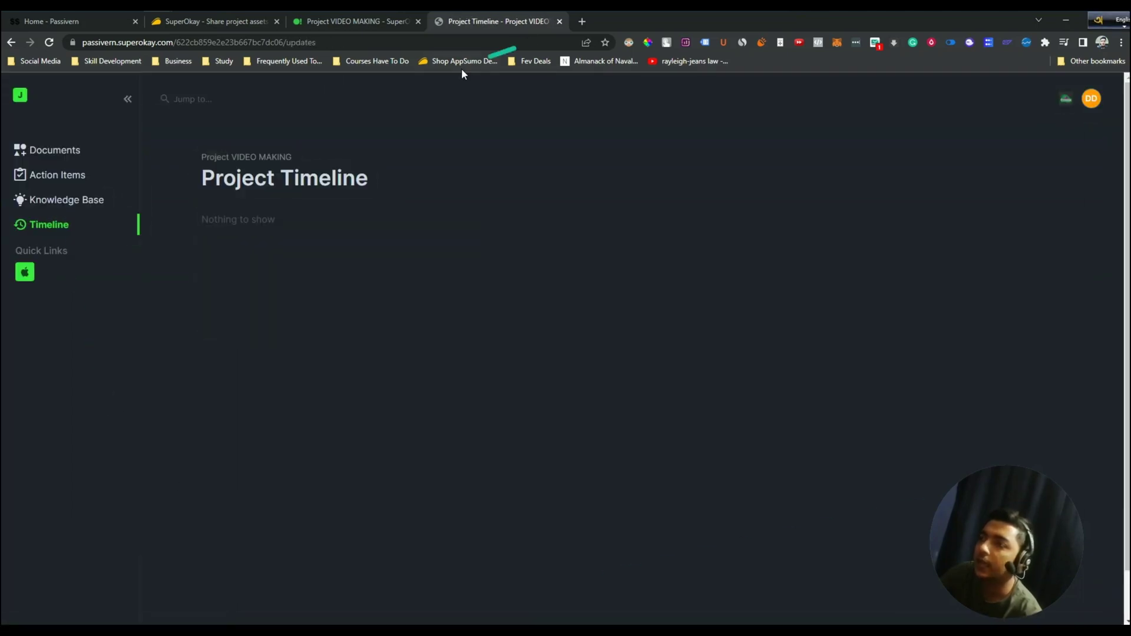
click(559, 22)
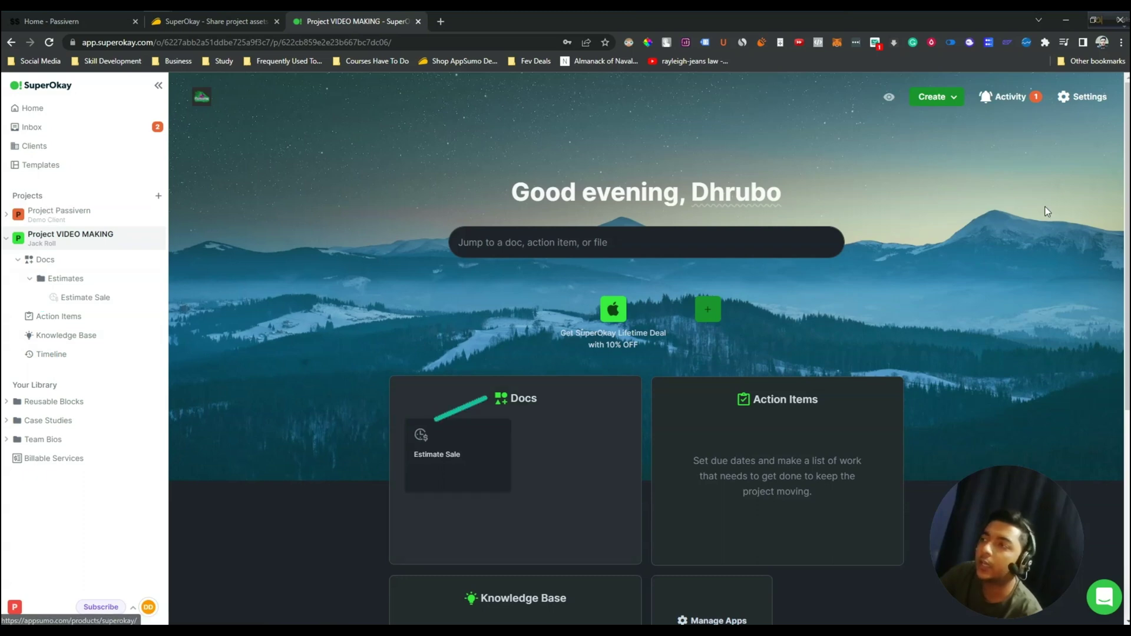
- Create and save an action item titled 'Description' on the Action Items page
scroll(910, 235, down, 5)
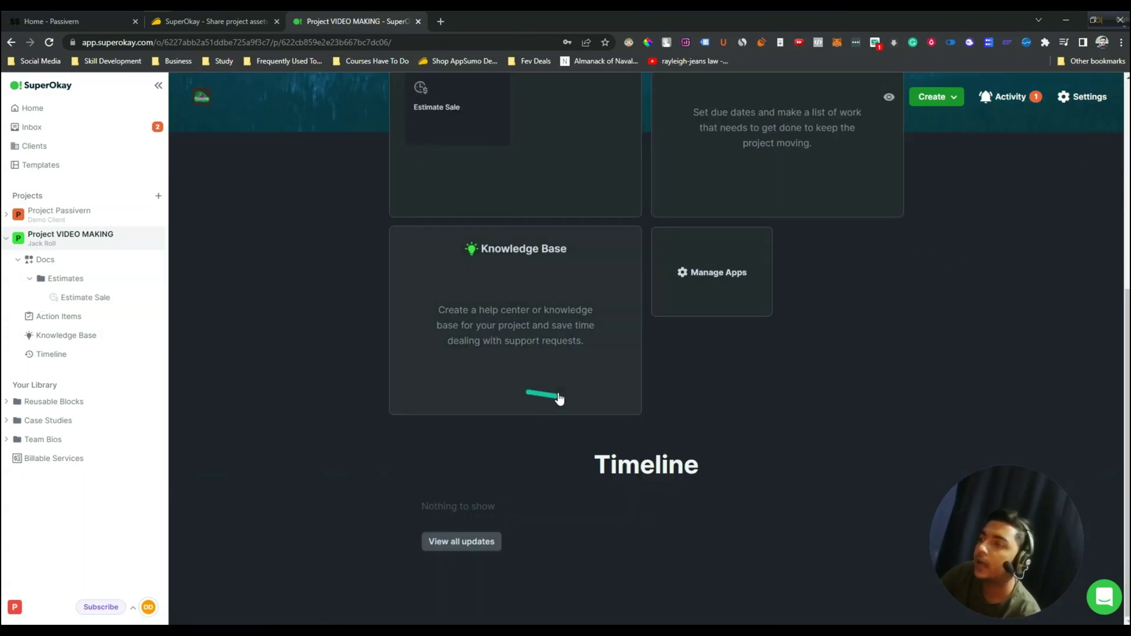
scroll(312, 371, up, 5)
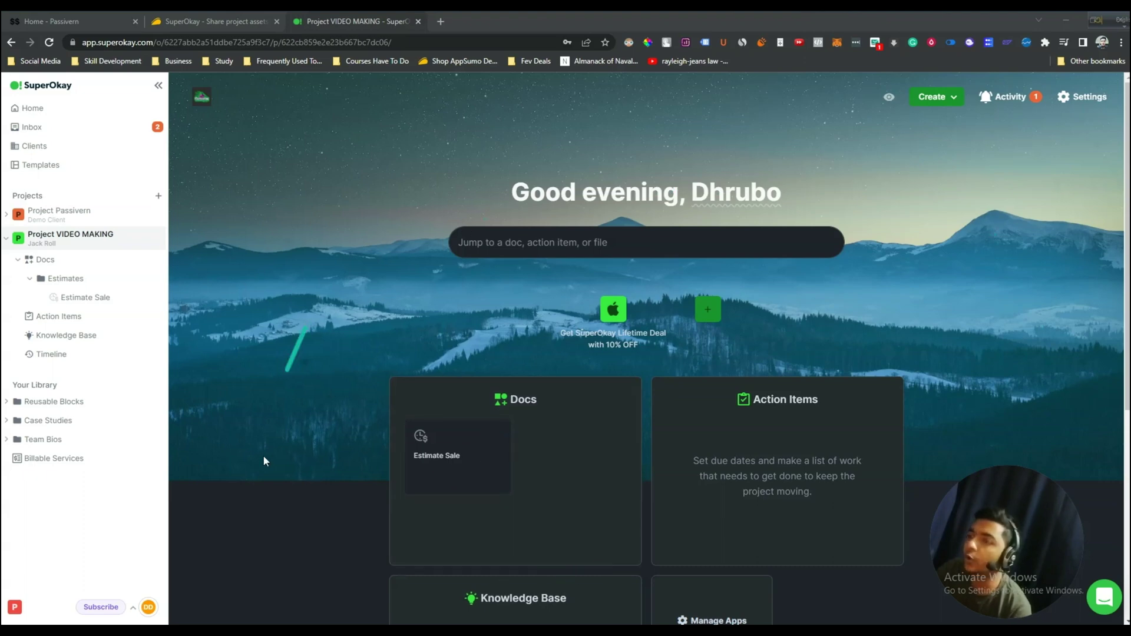
click(44, 316)
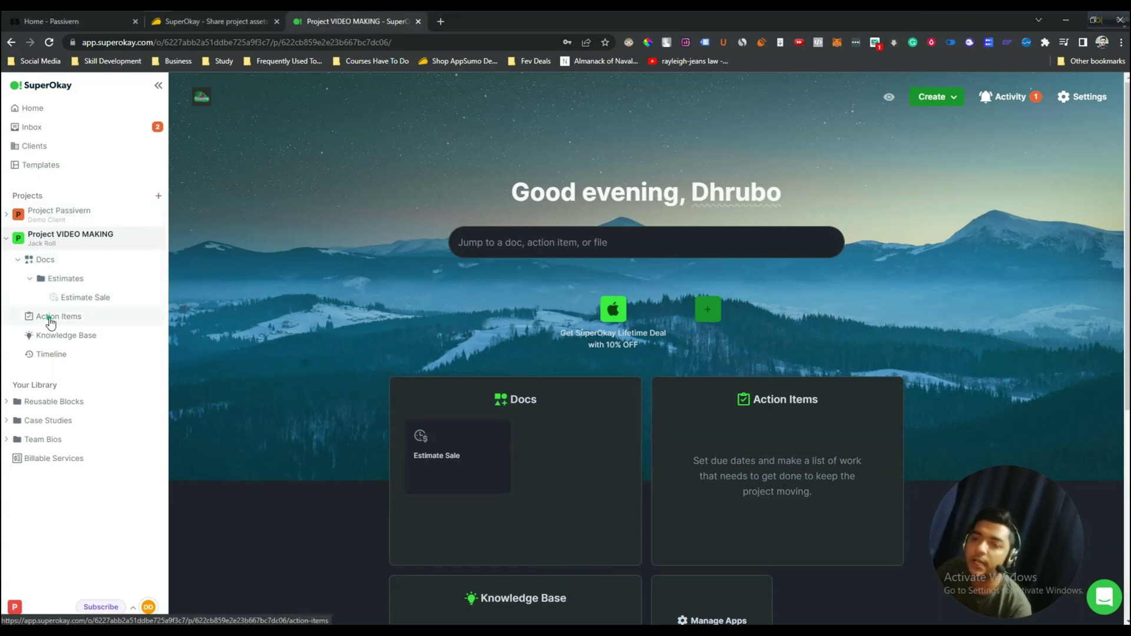
click(286, 317)
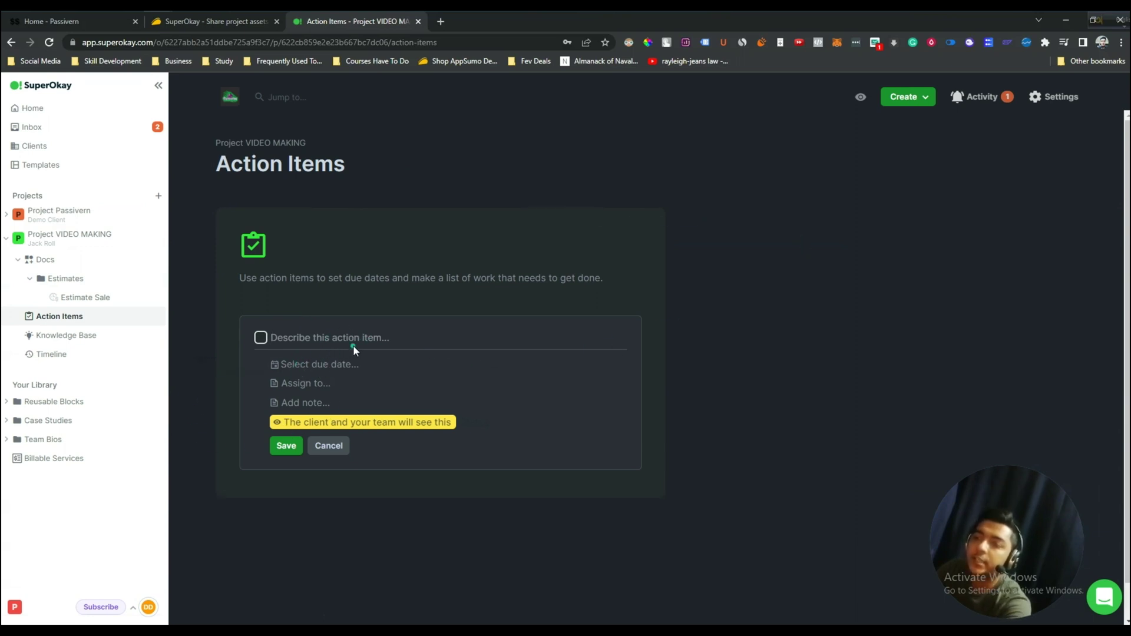
text(Descr)
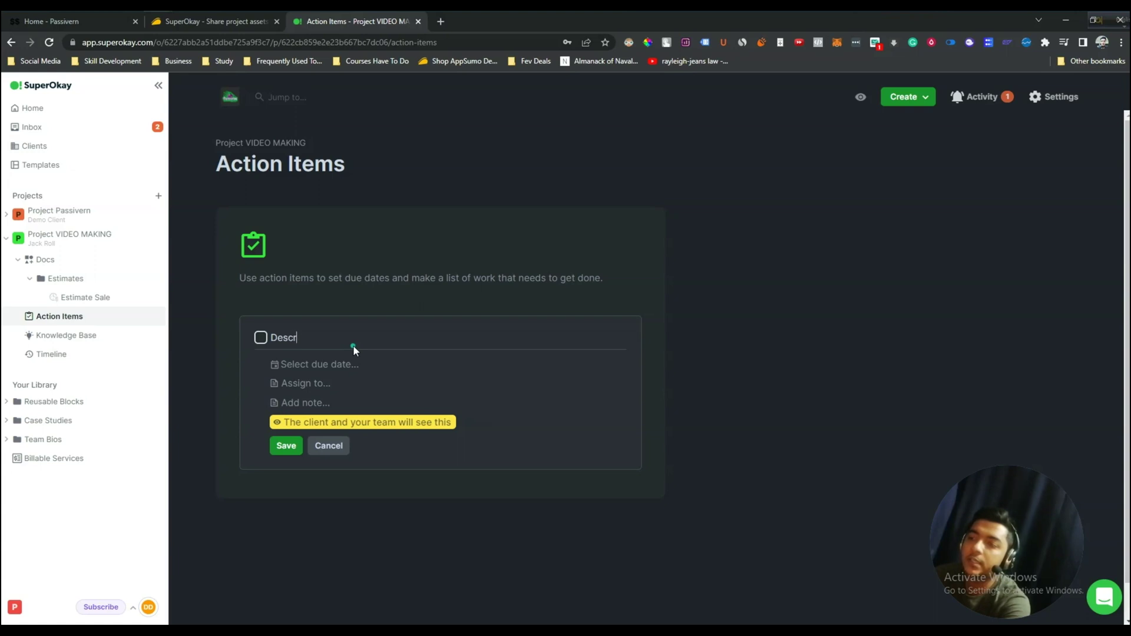
text(iption)
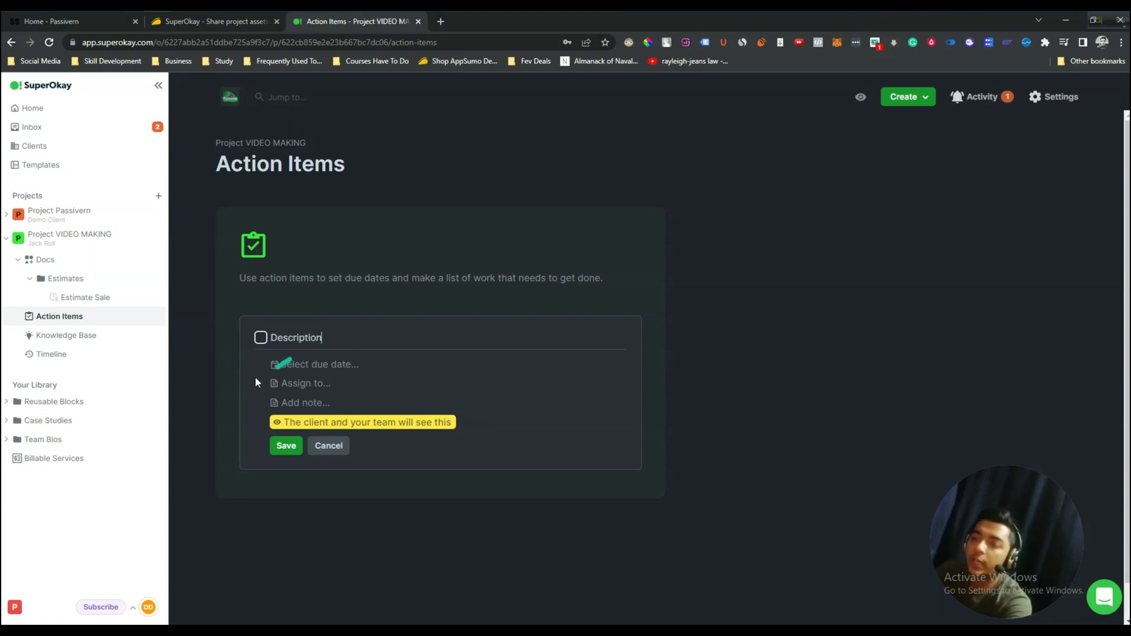
click(282, 446)
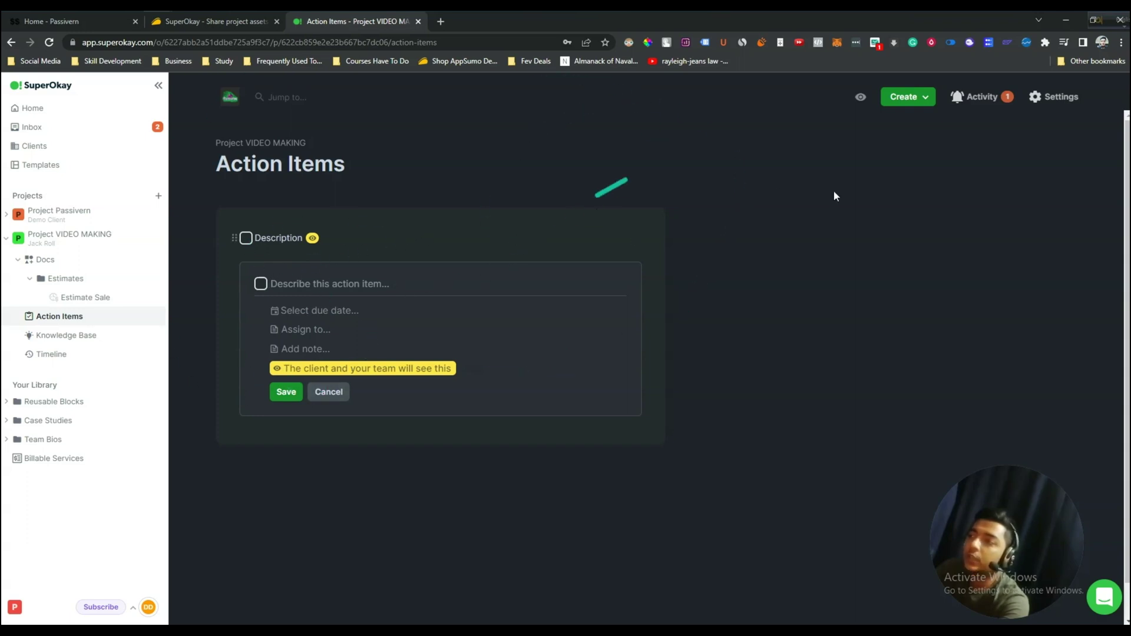
- Create a new knowledge base from the Blank template
click(65, 335)
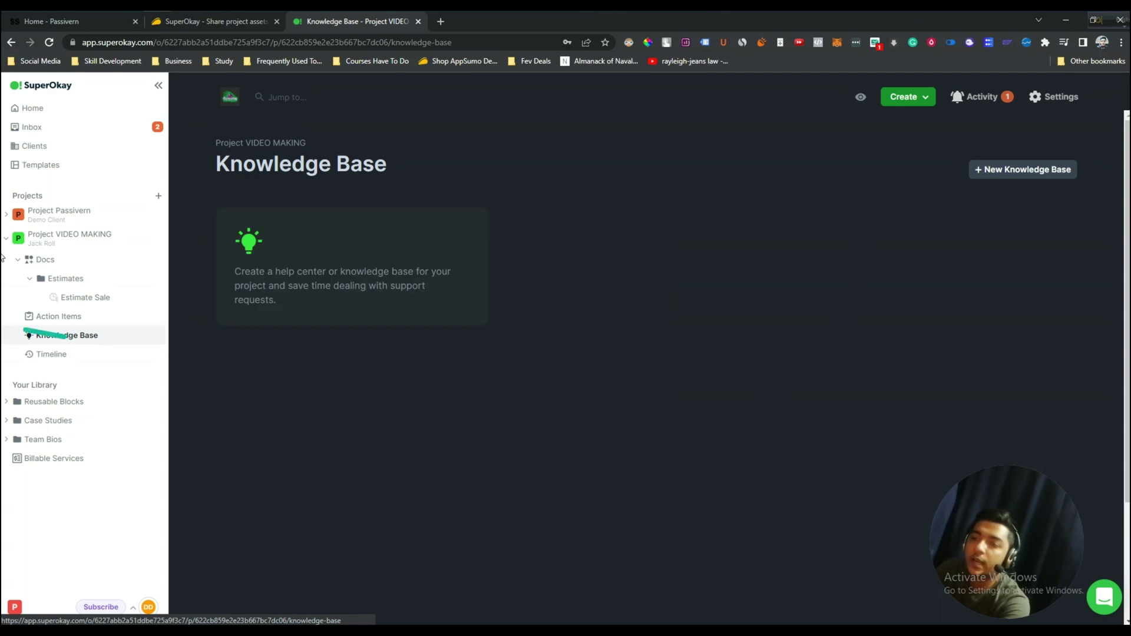
click(995, 169)
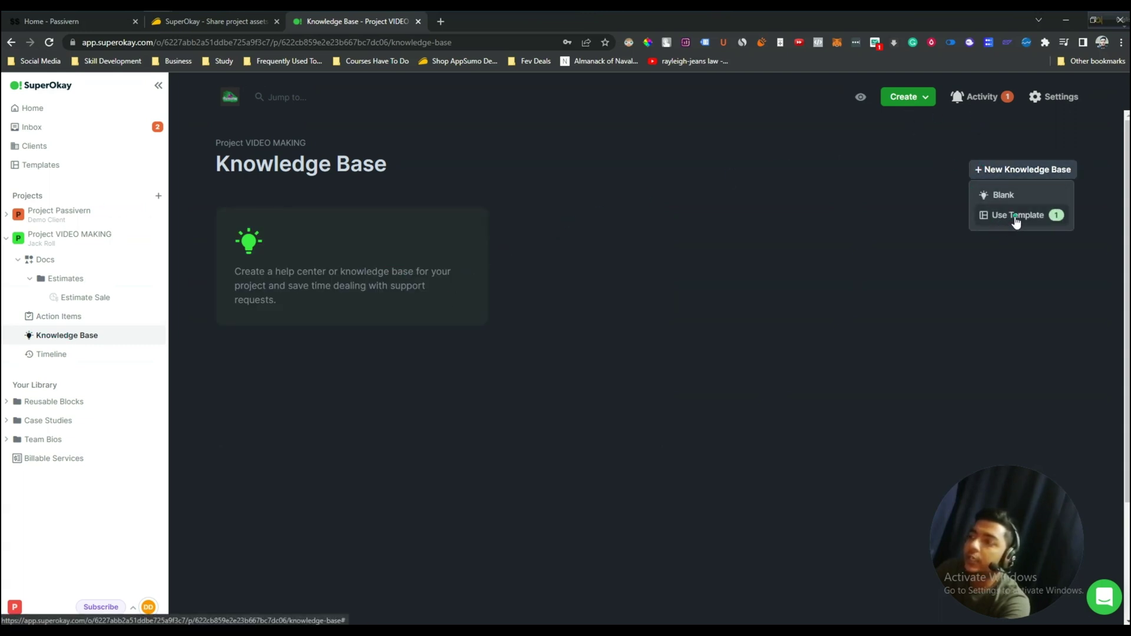
click(1001, 197)
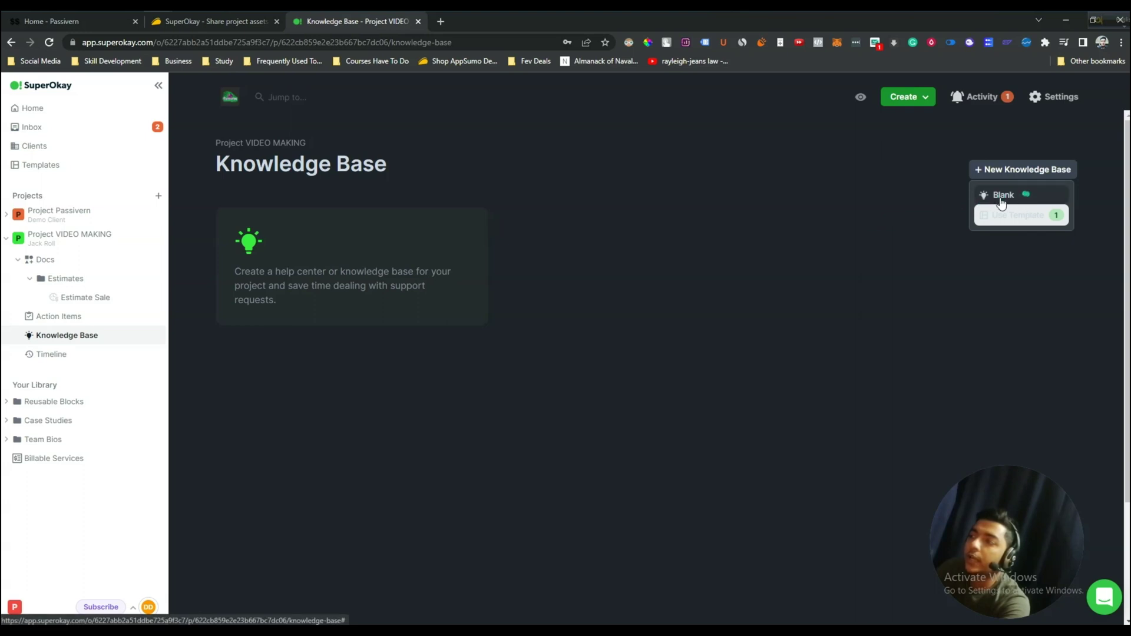
click(1012, 217)
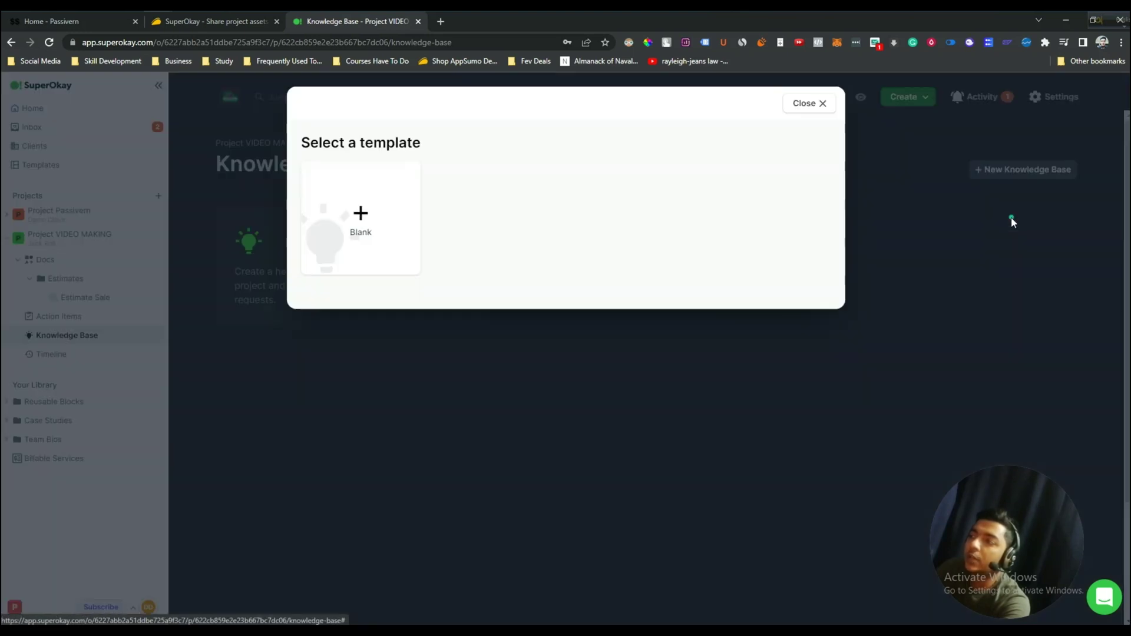
click(611, 223)
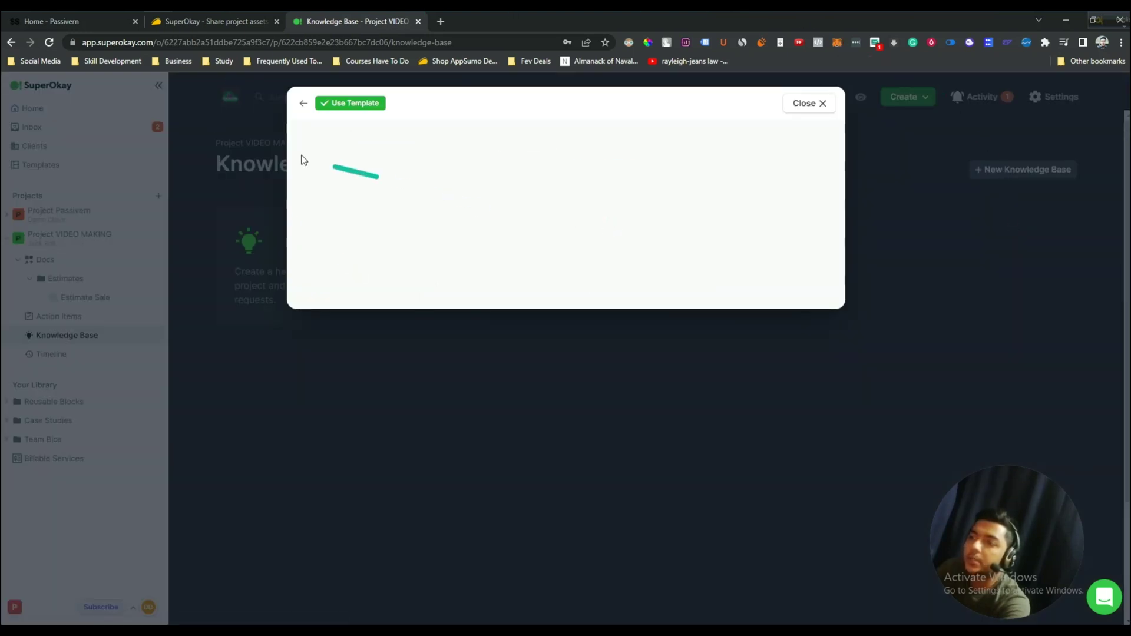
click(337, 109)
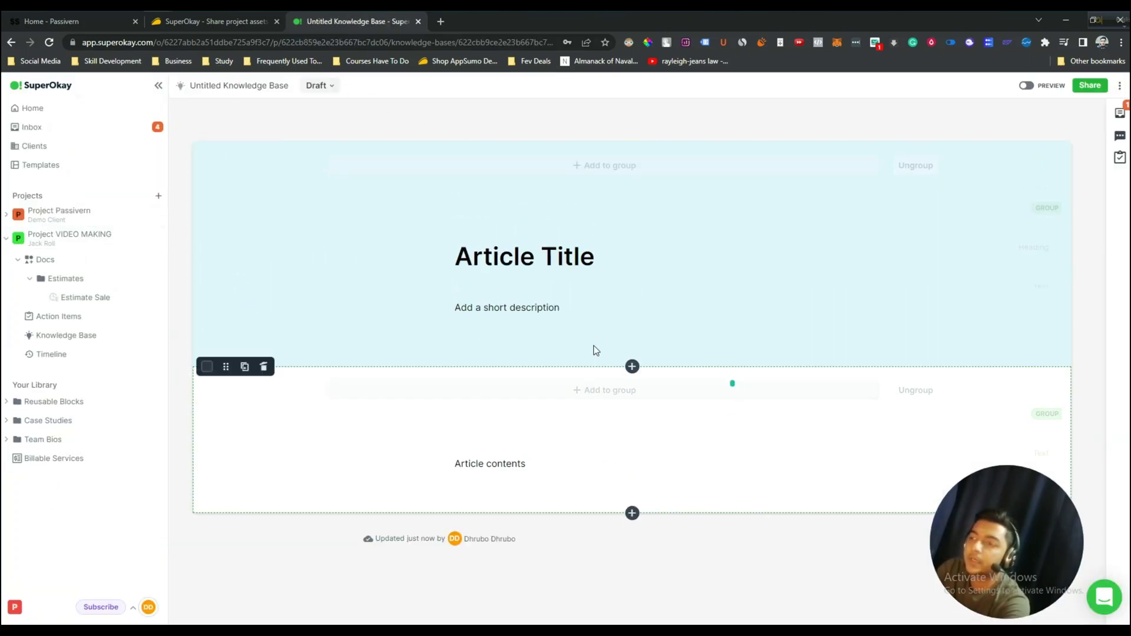
- Insert a section heading block and rename it to 'Welcome'
click(628, 396)
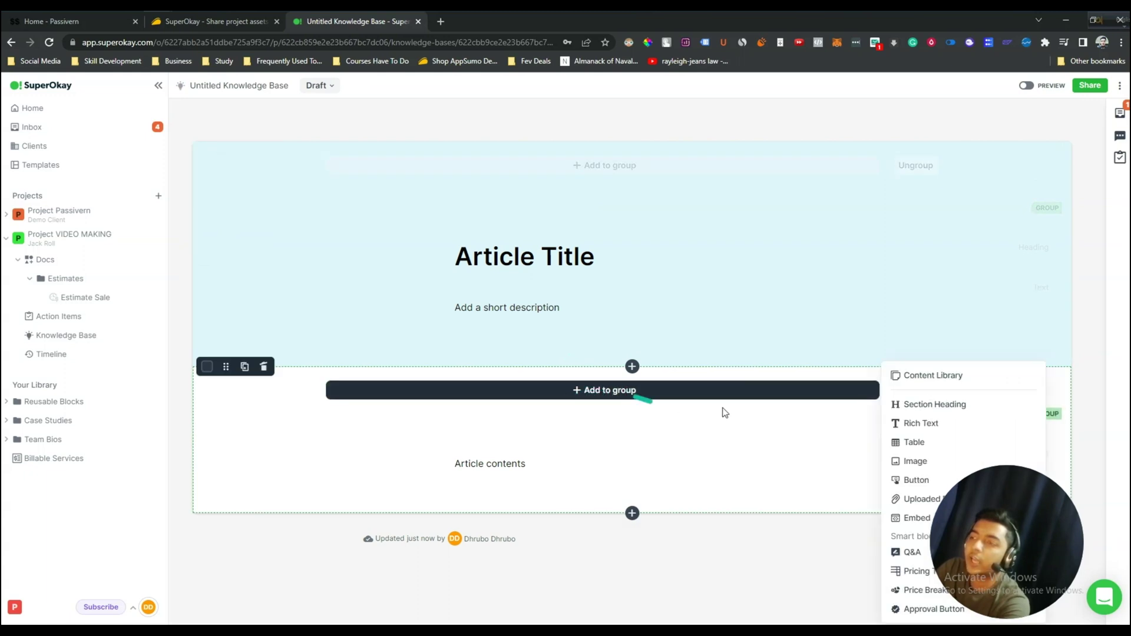
click(917, 402)
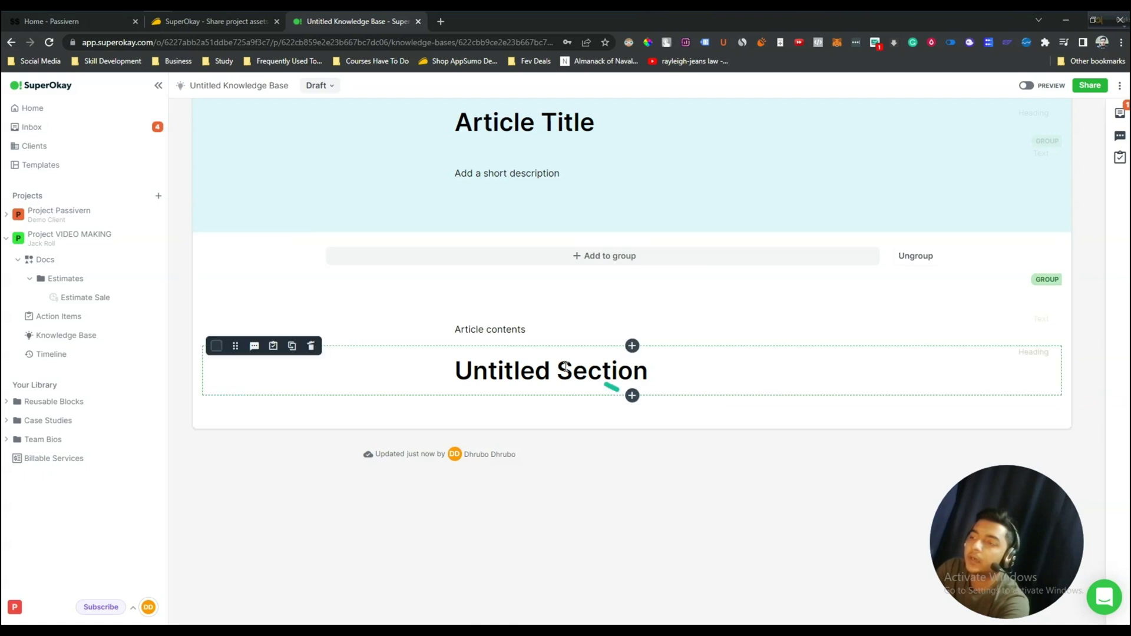
double_click(602, 370)
triple_click(560, 364)
text(Welcome)
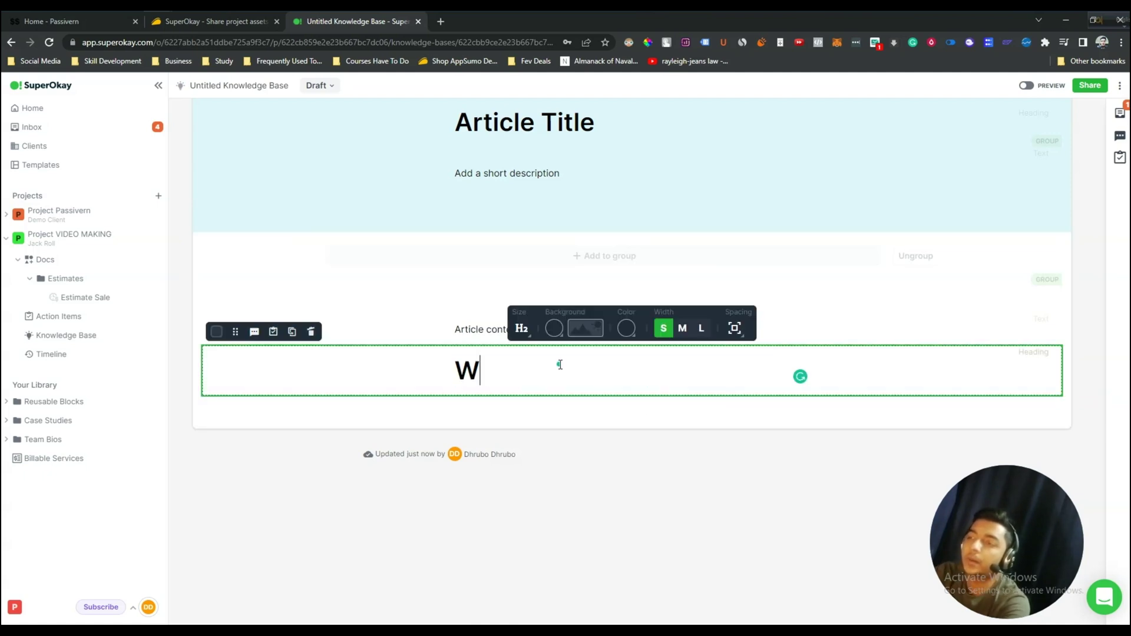
click(610, 450)
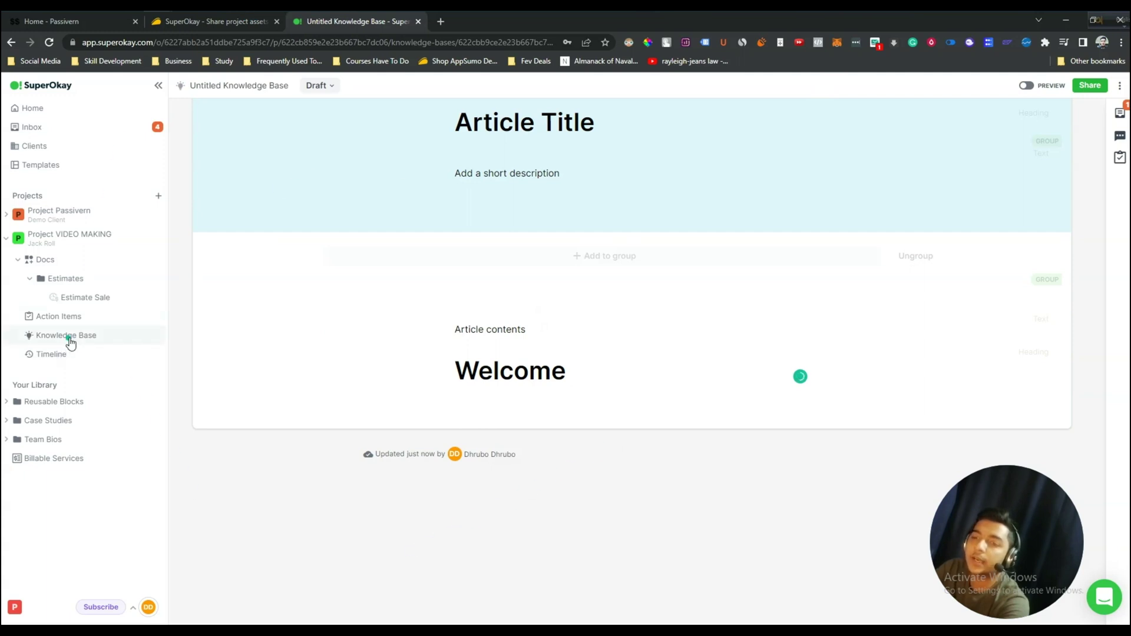
click(54, 354)
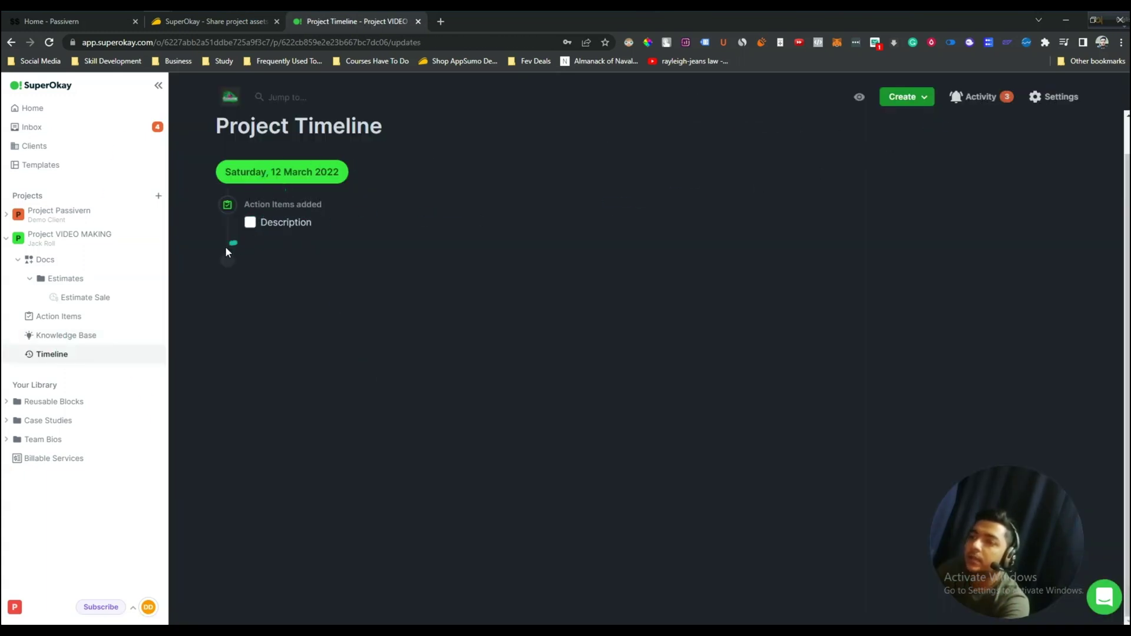
- Look over the document types in the timeline's Create dropdown, then close it
click(904, 97)
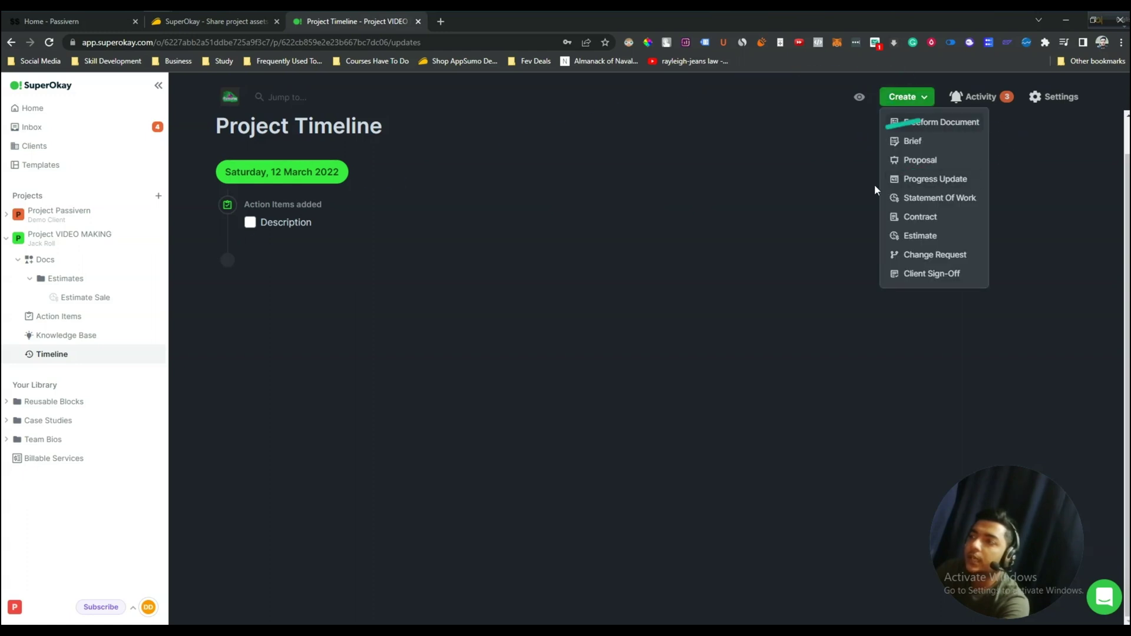
click(232, 264)
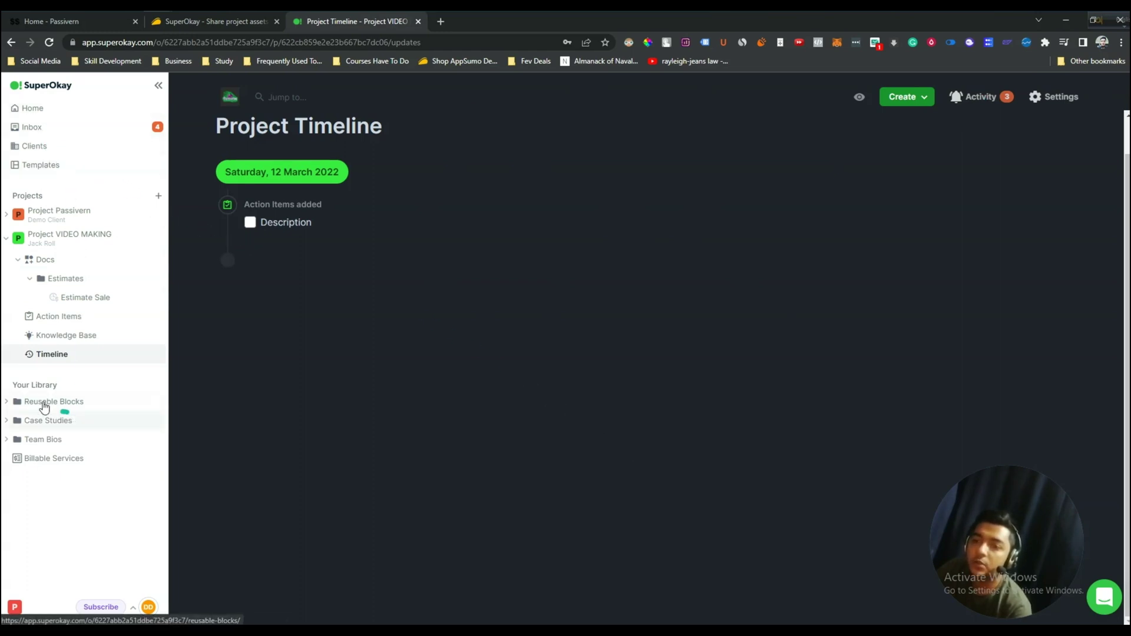
- Expand Reusable Blocks and Case Studies, then open the City 48 x 200 and Happy Inc. case studies
drag(18, 384, 90, 401)
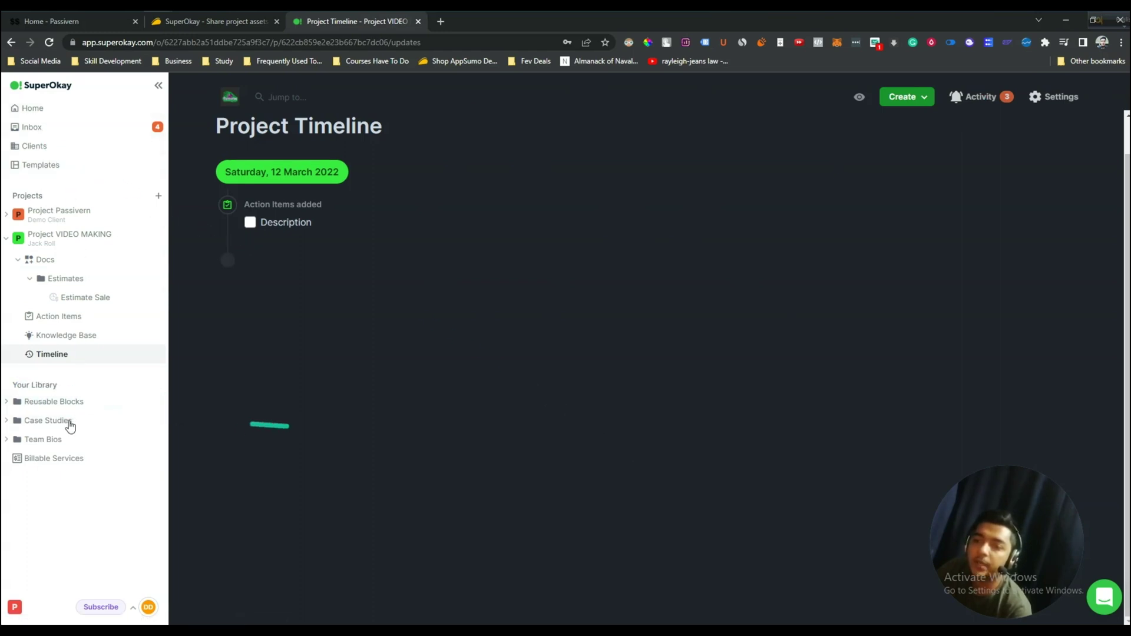
click(15, 403)
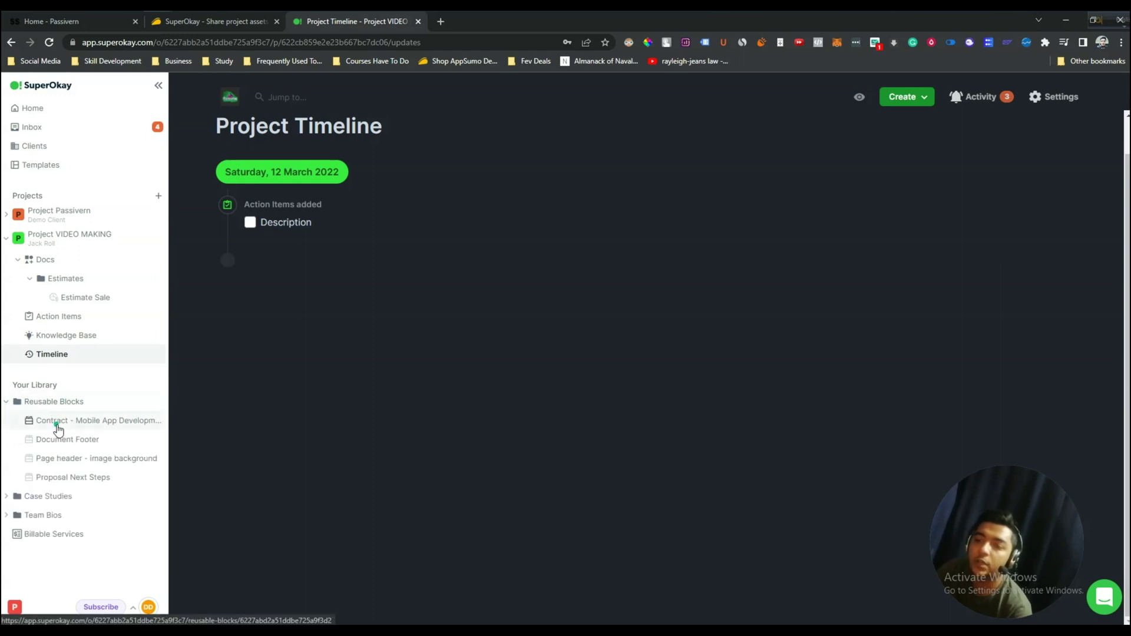
click(6, 498)
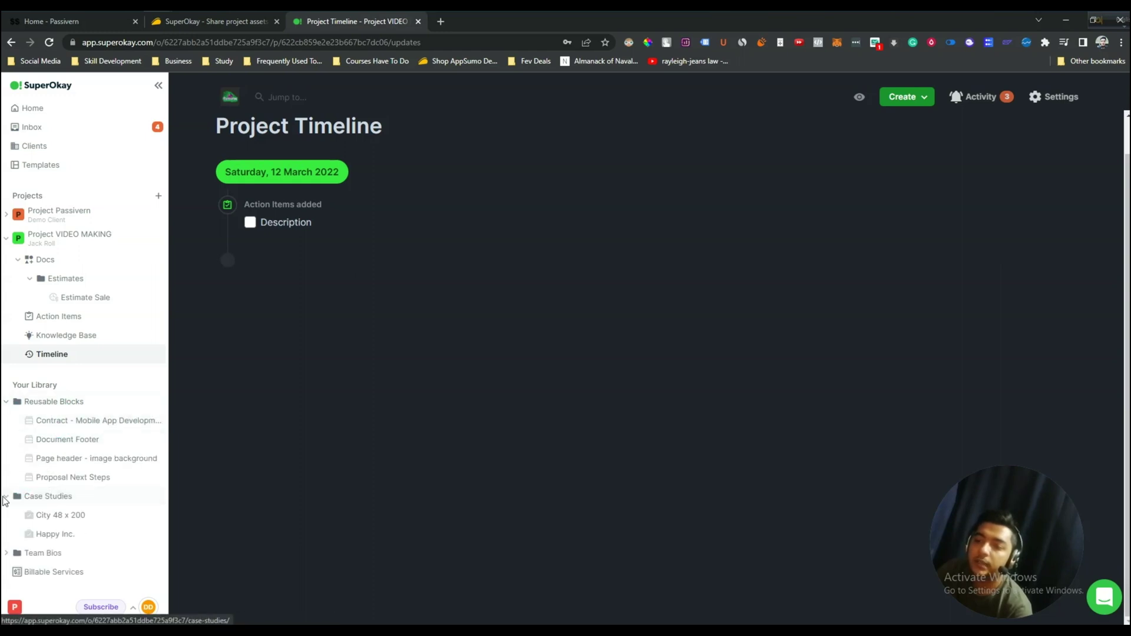
click(73, 518)
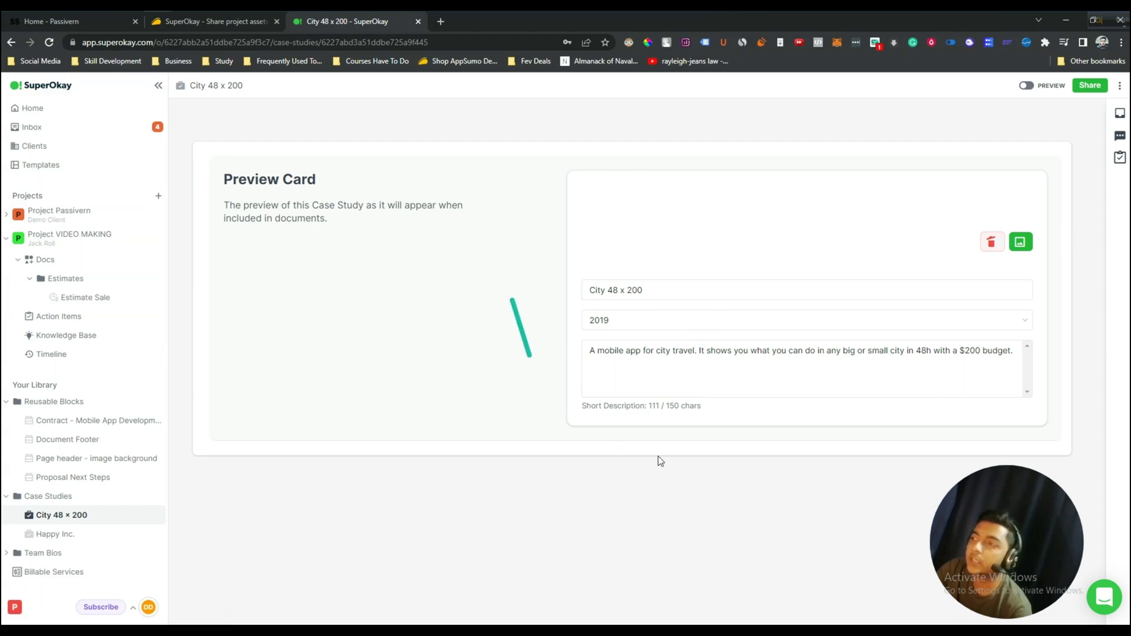
scroll(659, 456, up, 10)
scroll(500, 386, up, 10)
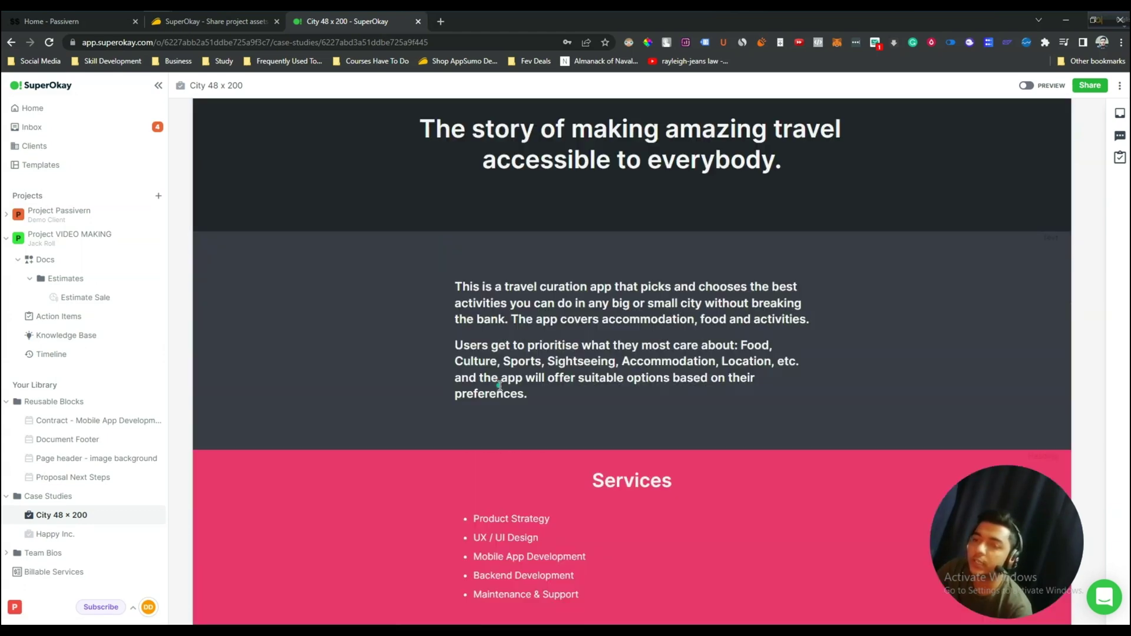
click(65, 534)
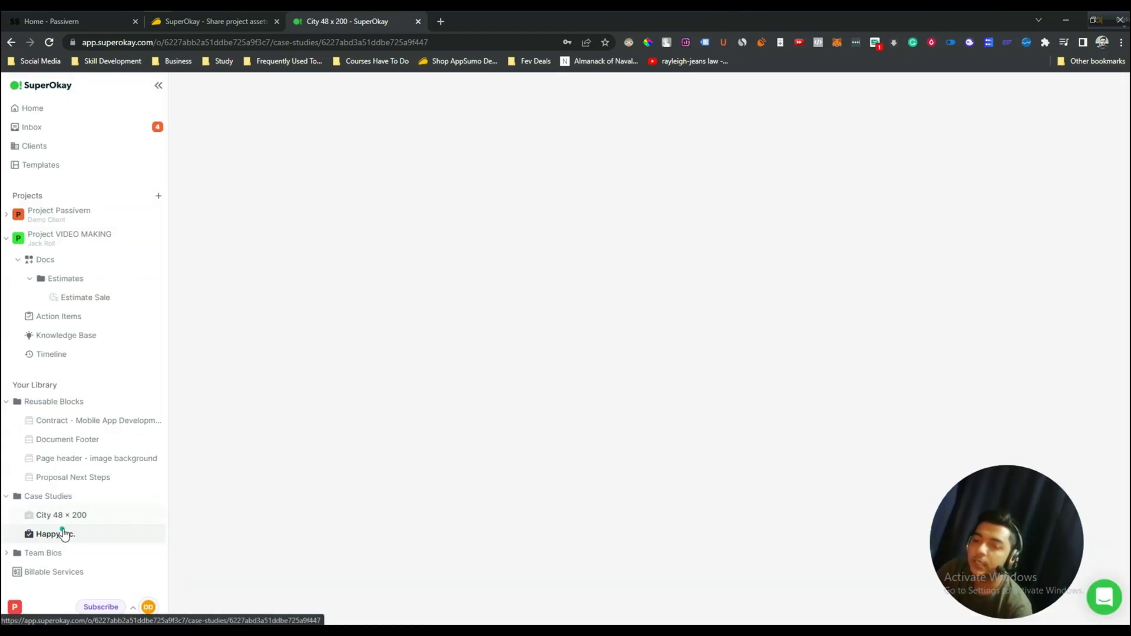
- Go to Team Bios and preview the New Team Bio options without creating one
click(15, 553)
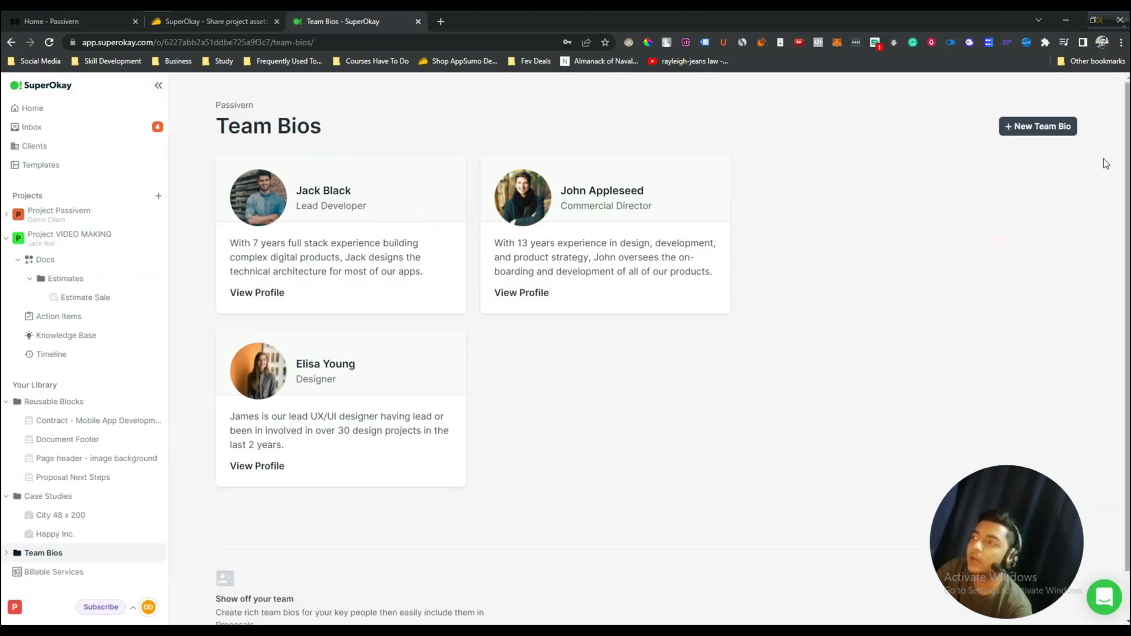
click(1052, 127)
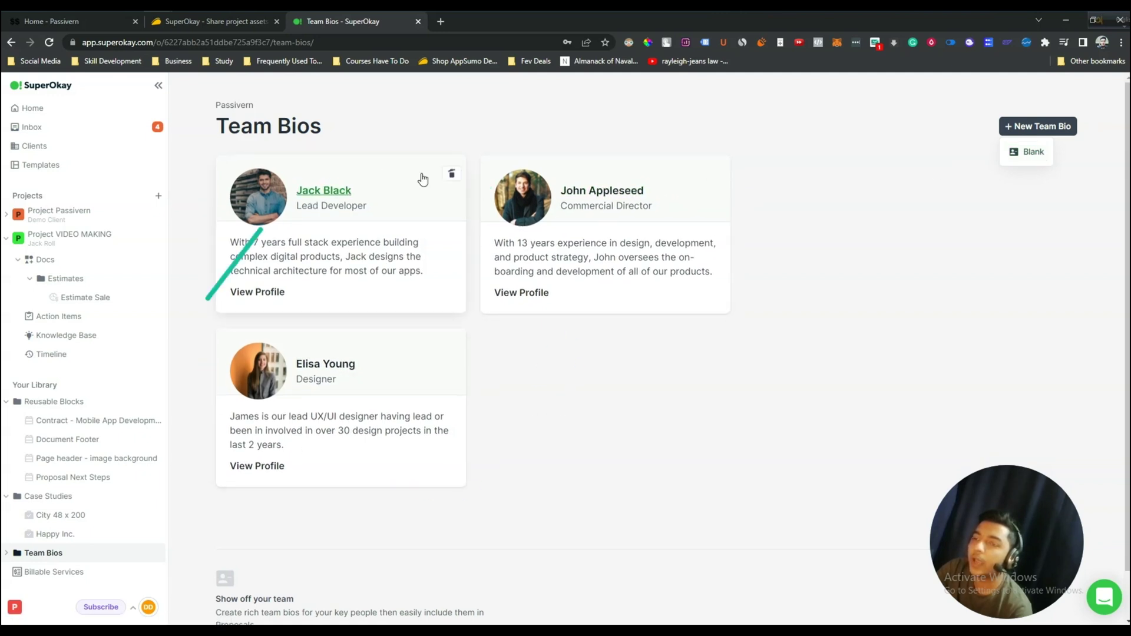
click(620, 514)
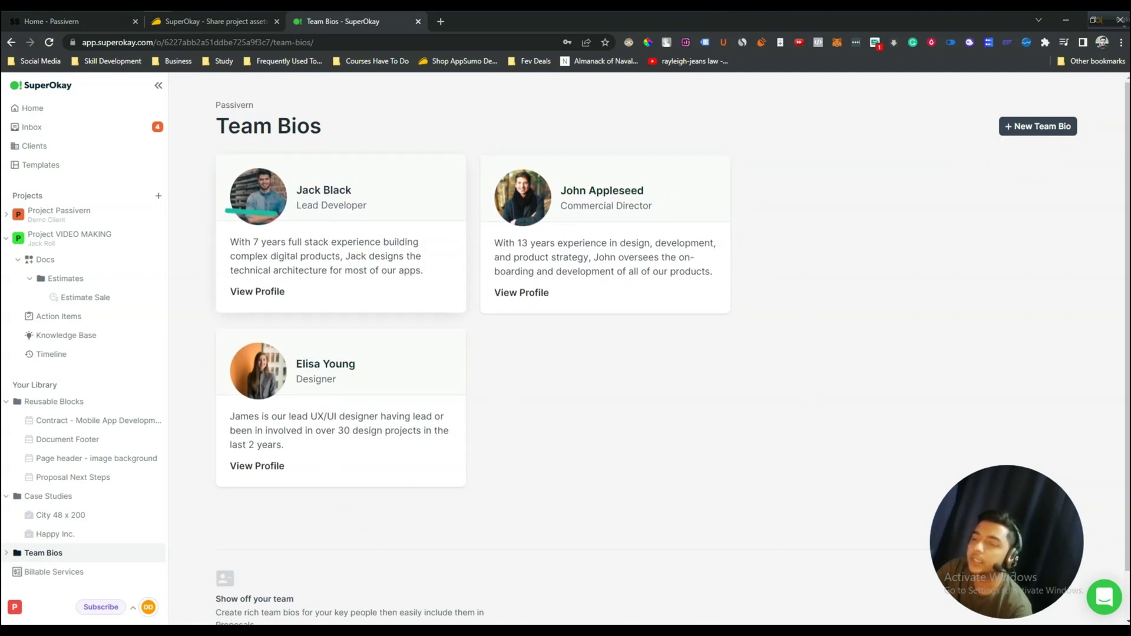
- Start a new billable service from Billable Services, cancel it, and return to Home
click(56, 573)
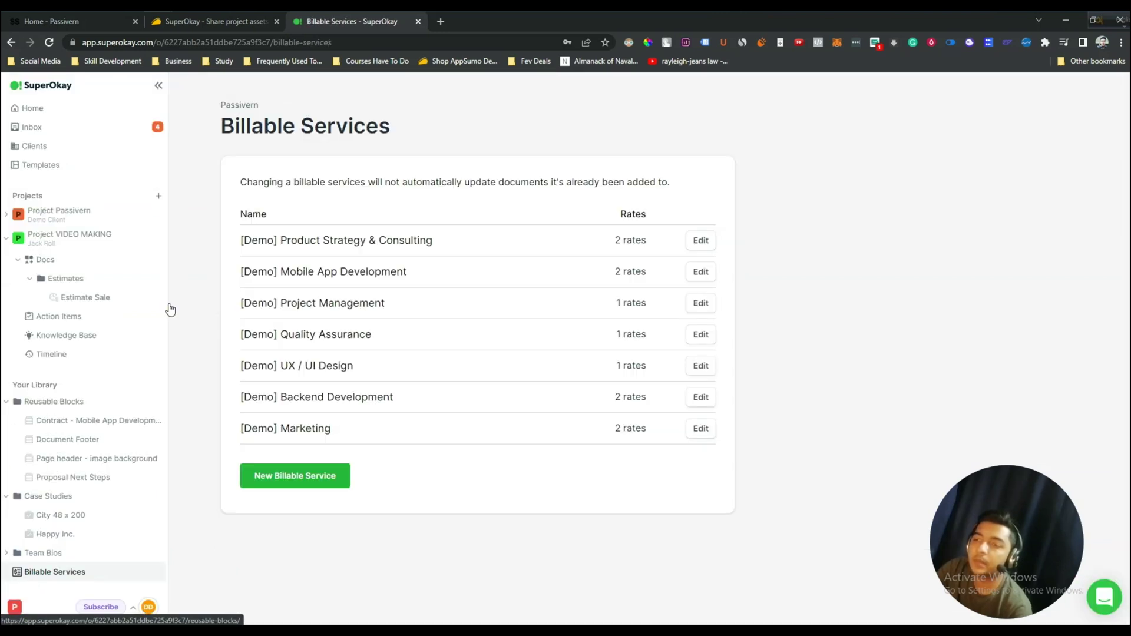
click(283, 478)
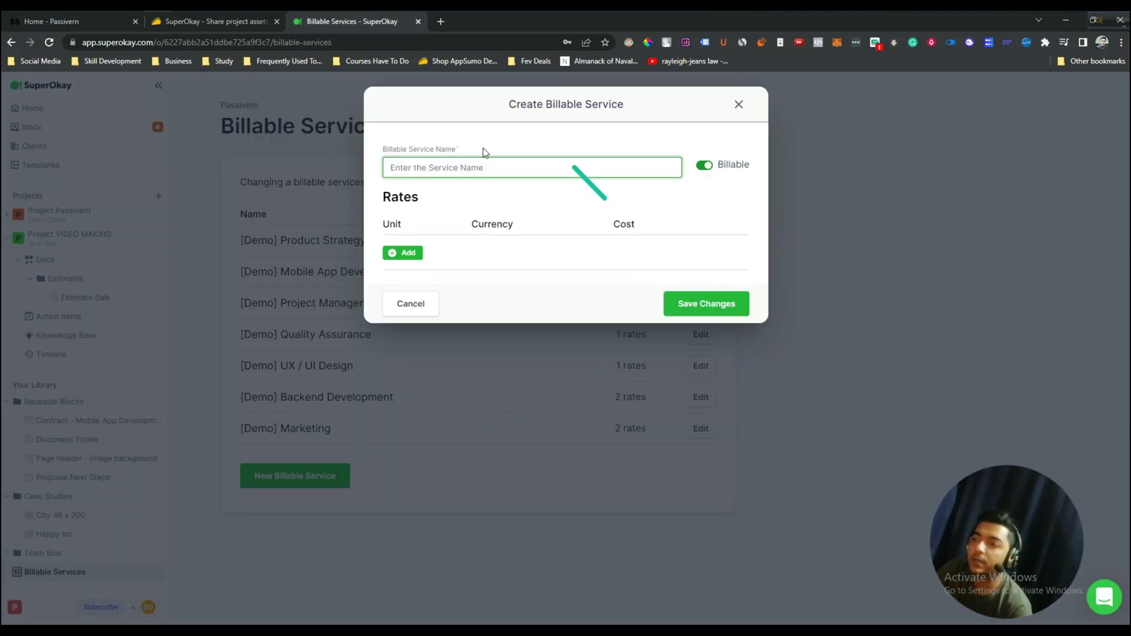
click(409, 305)
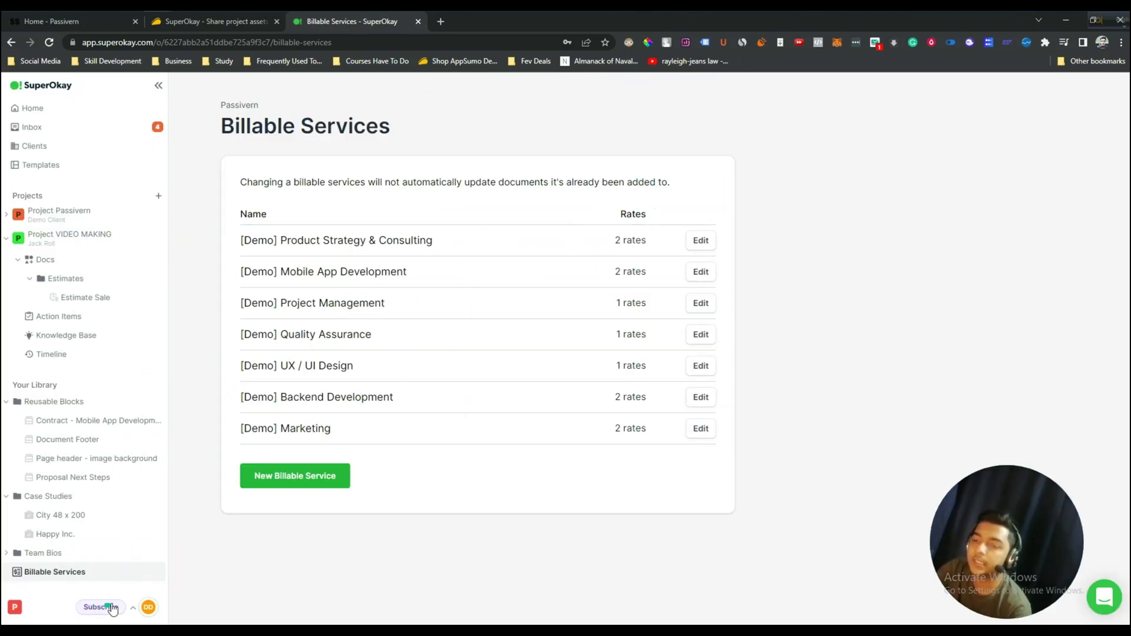
click(62, 114)
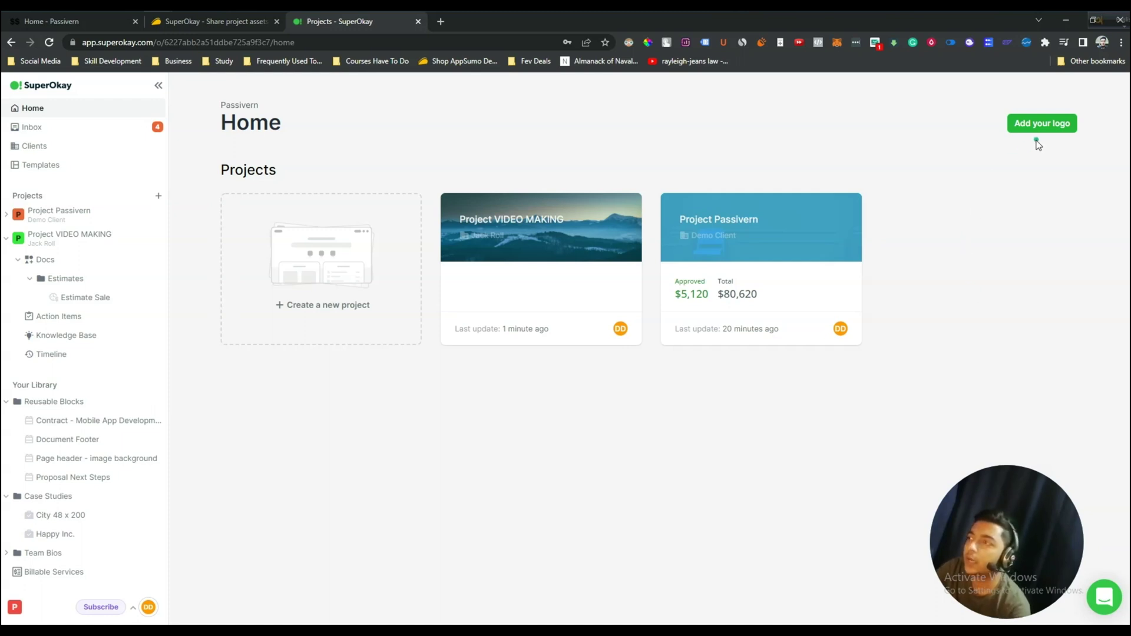
- Look over the Branding, Account Details and Custom Domains settings tabs
click(1034, 123)
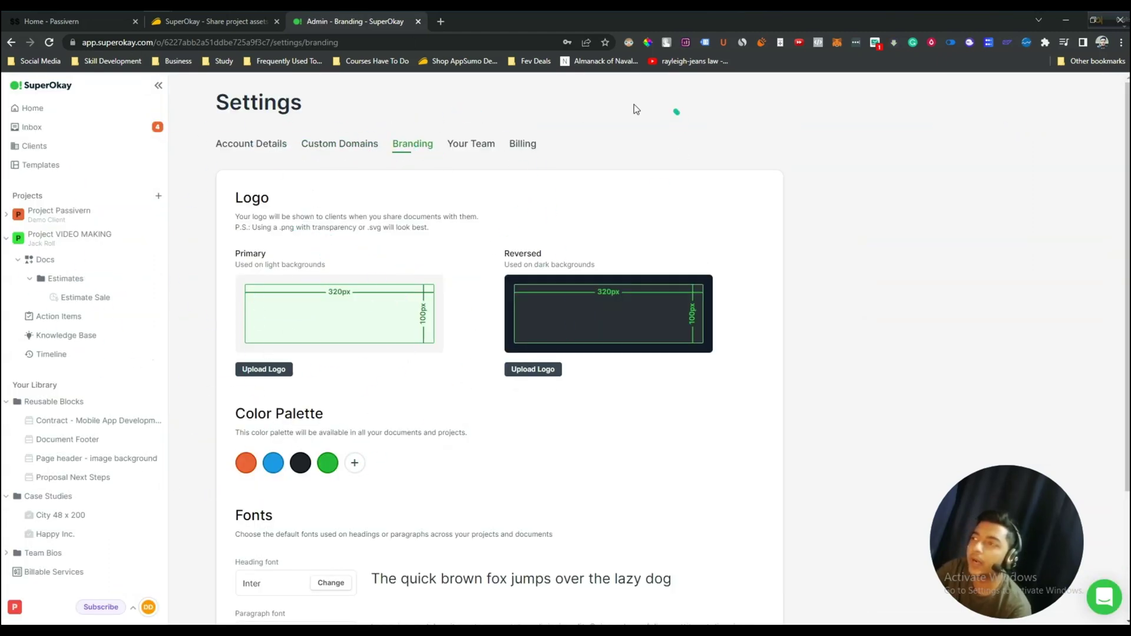
click(248, 147)
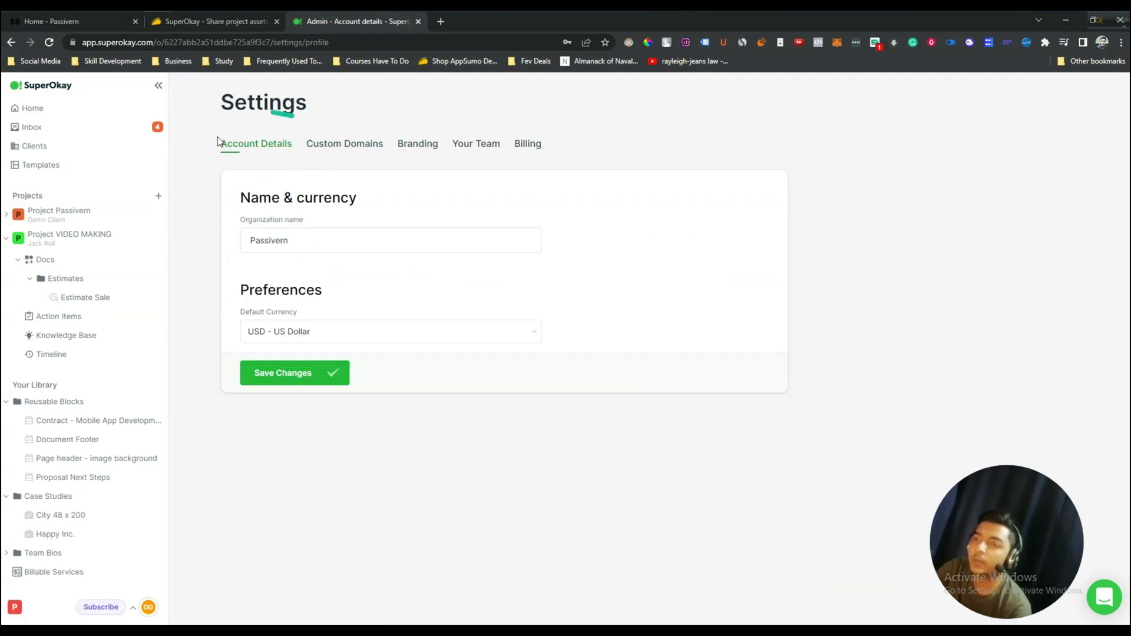
click(347, 145)
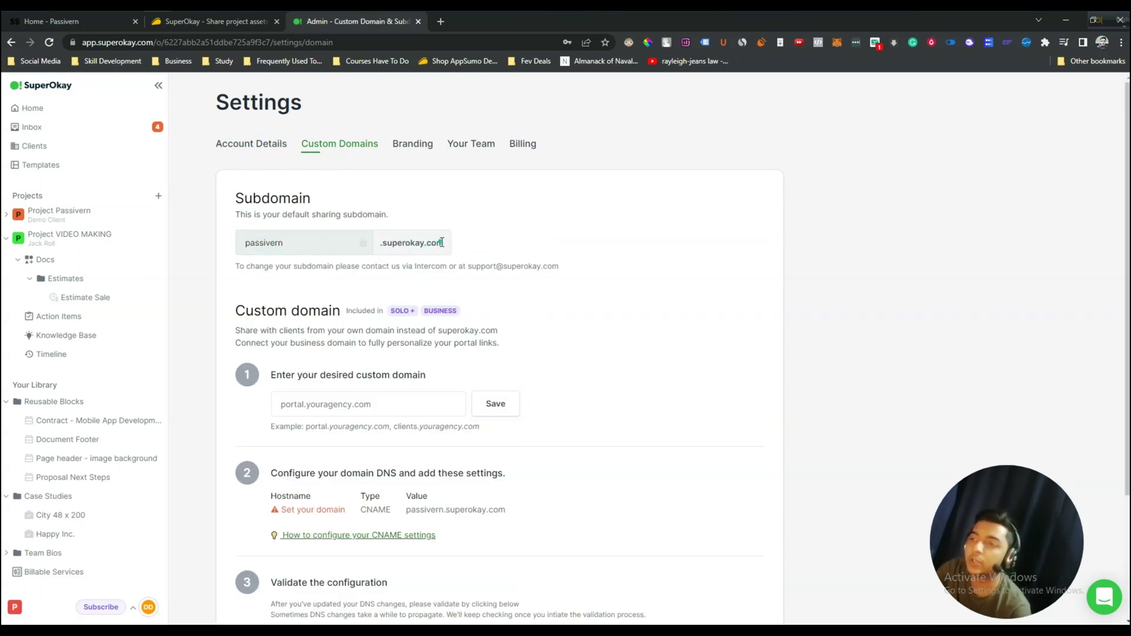
- Select the .superokay.com subdomain suffix, deselect it, and switch to the AppSumo pricing tab
drag(444, 246, 382, 246)
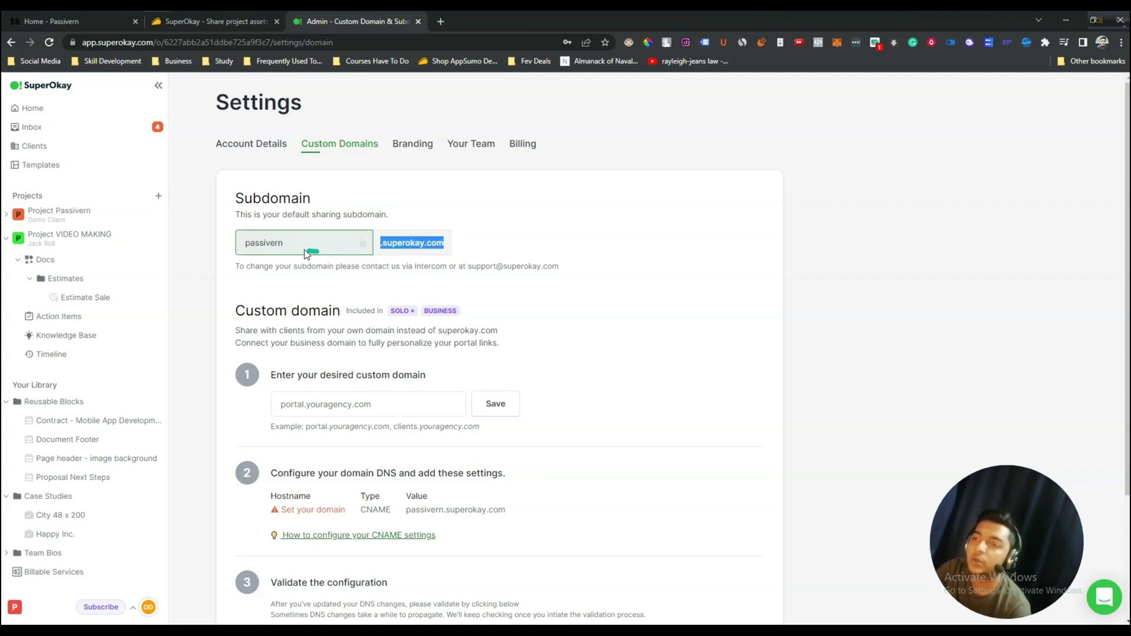
click(573, 240)
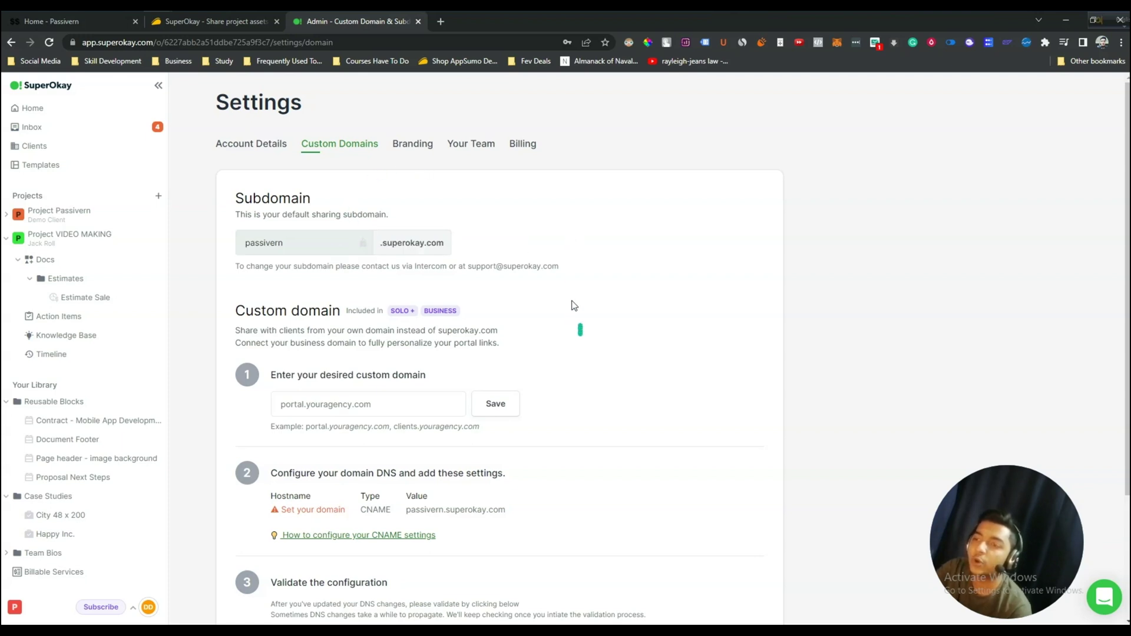
click(190, 24)
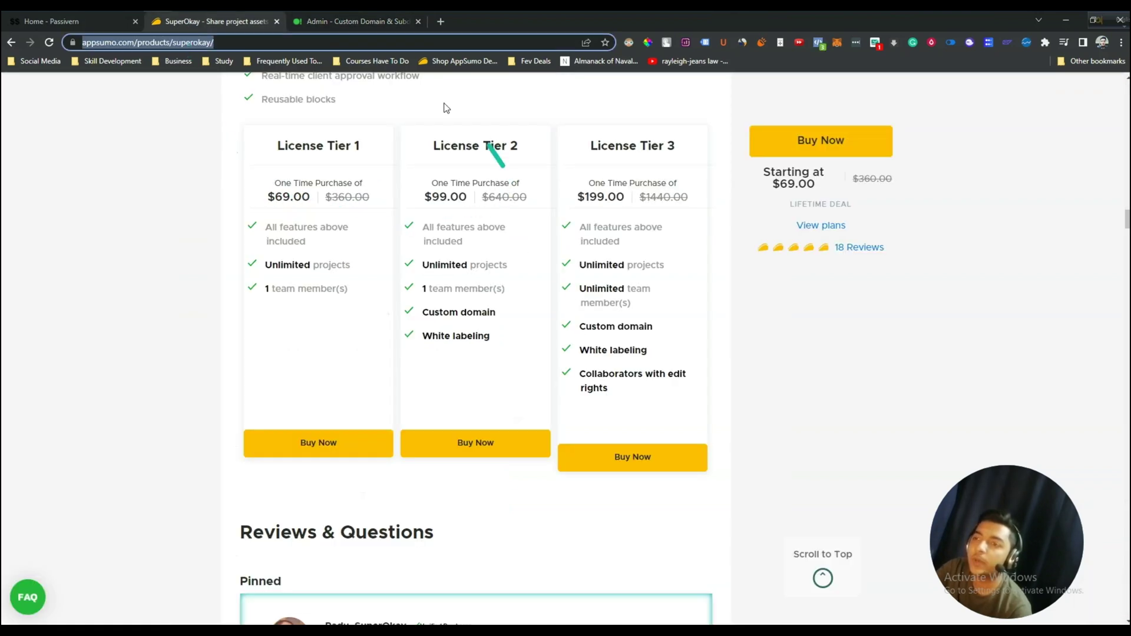
- Highlight the License Tier 2 heading on AppSumo, then return to the Custom Domains settings
click(454, 246)
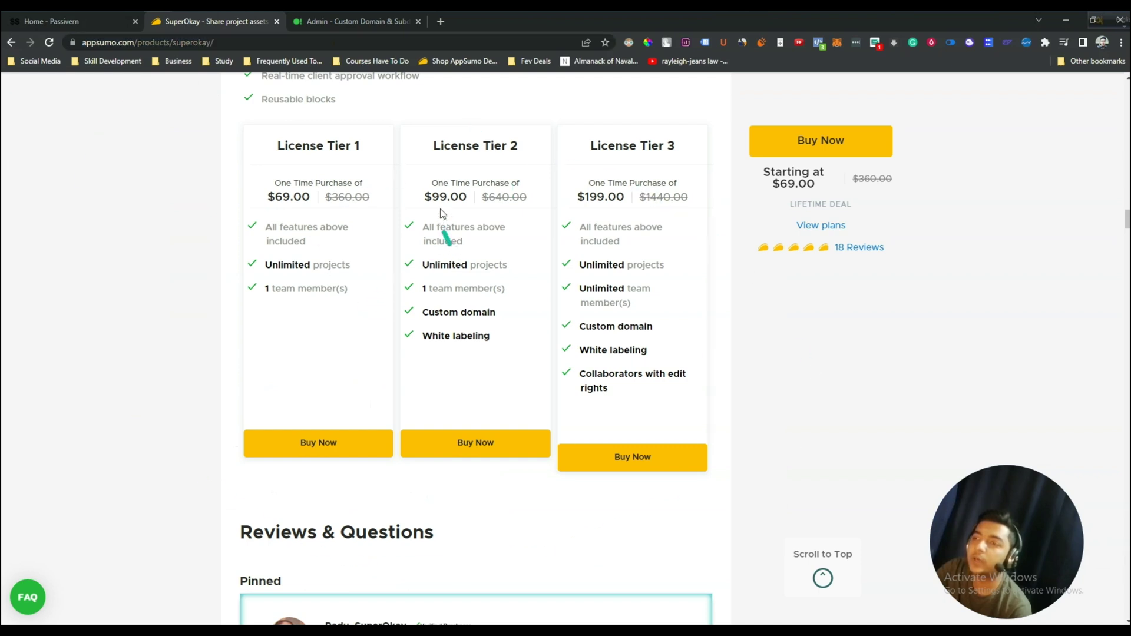
drag(433, 149, 512, 147)
click(520, 151)
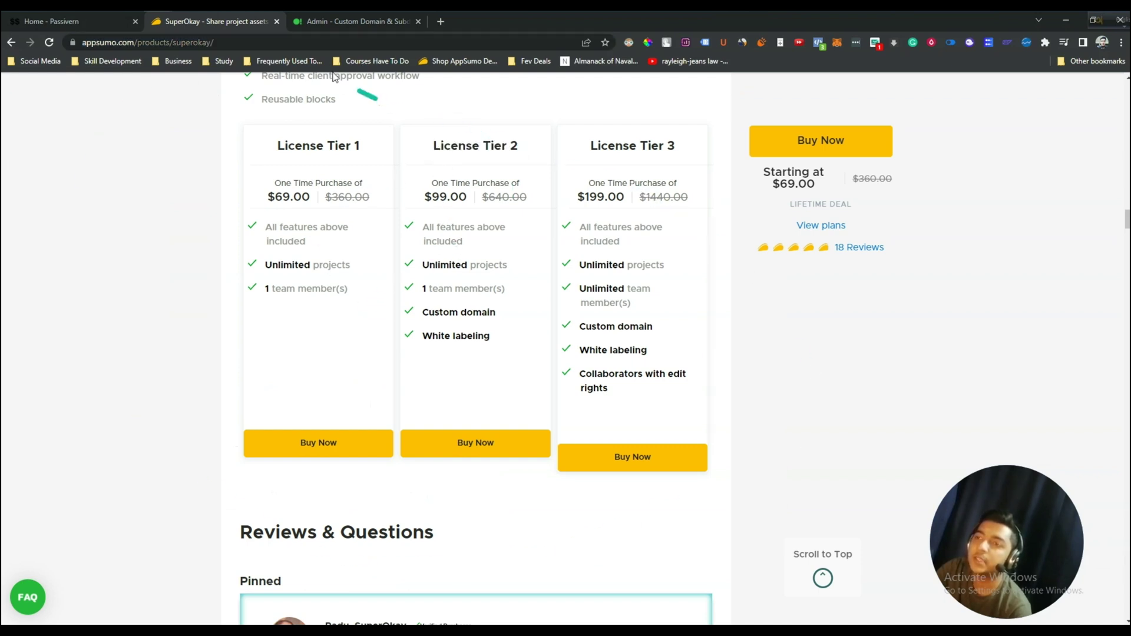
click(353, 21)
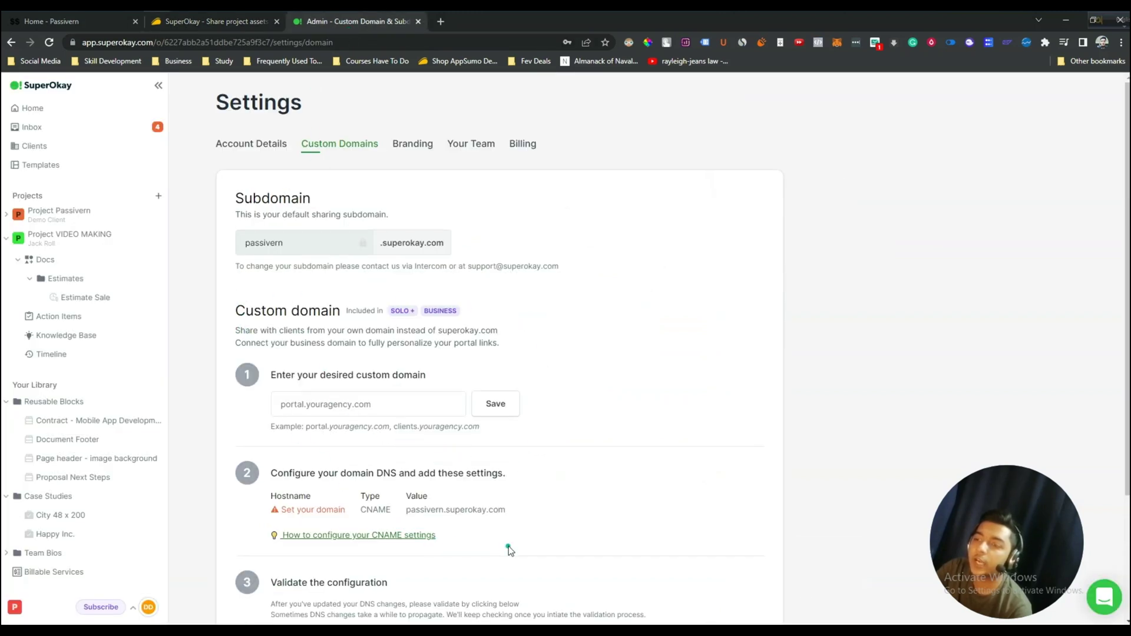
- Scroll through the Custom Domains and Branding settings, then open Your Team with its single Admin
scroll(508, 546, down, 2)
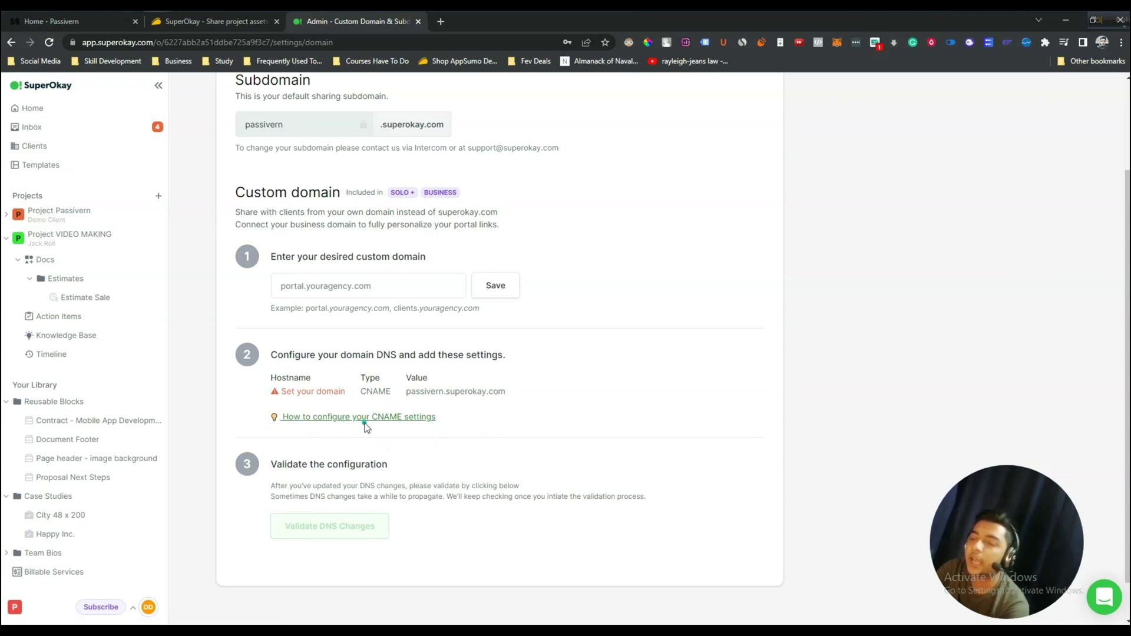
scroll(606, 525, up, 2)
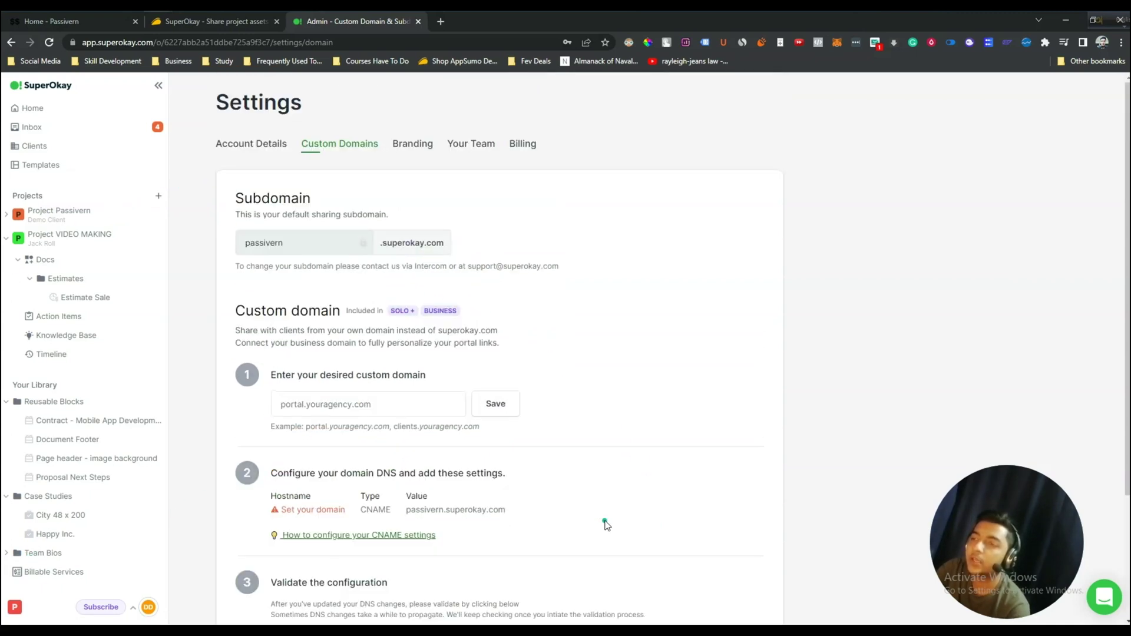
click(429, 146)
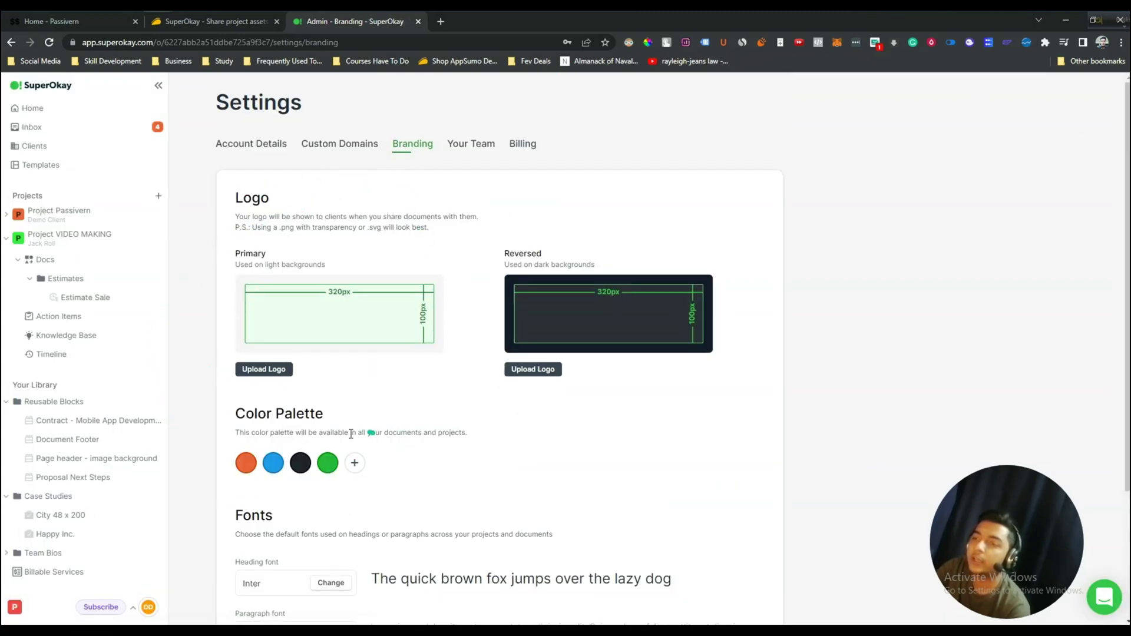
scroll(358, 432, down, 3)
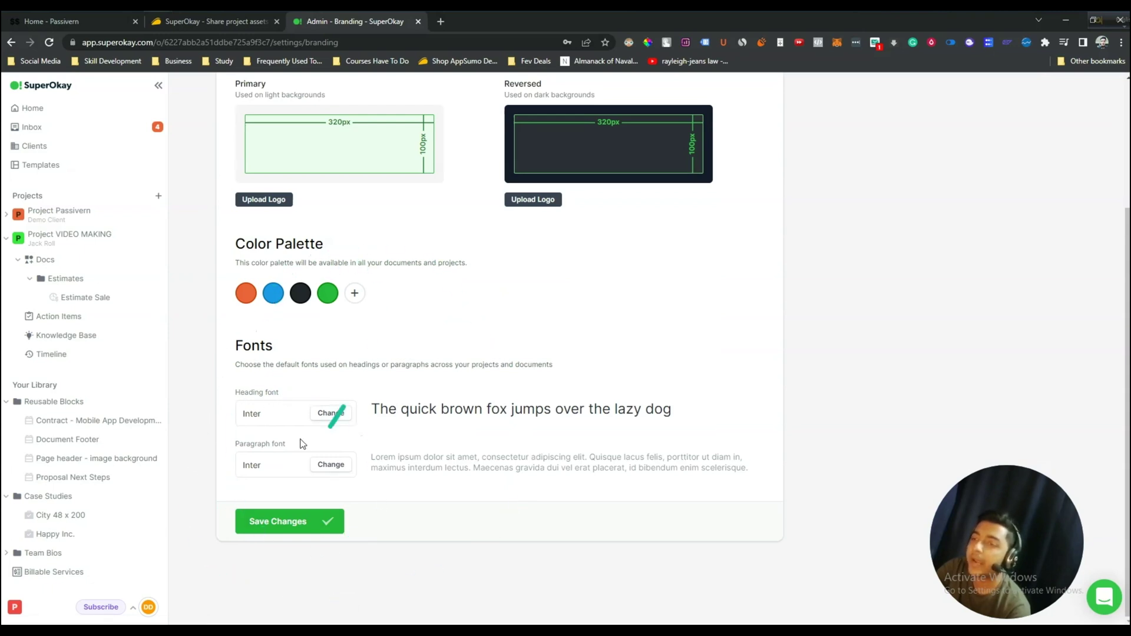
scroll(650, 341, up, 2)
scroll(650, 341, up, 1)
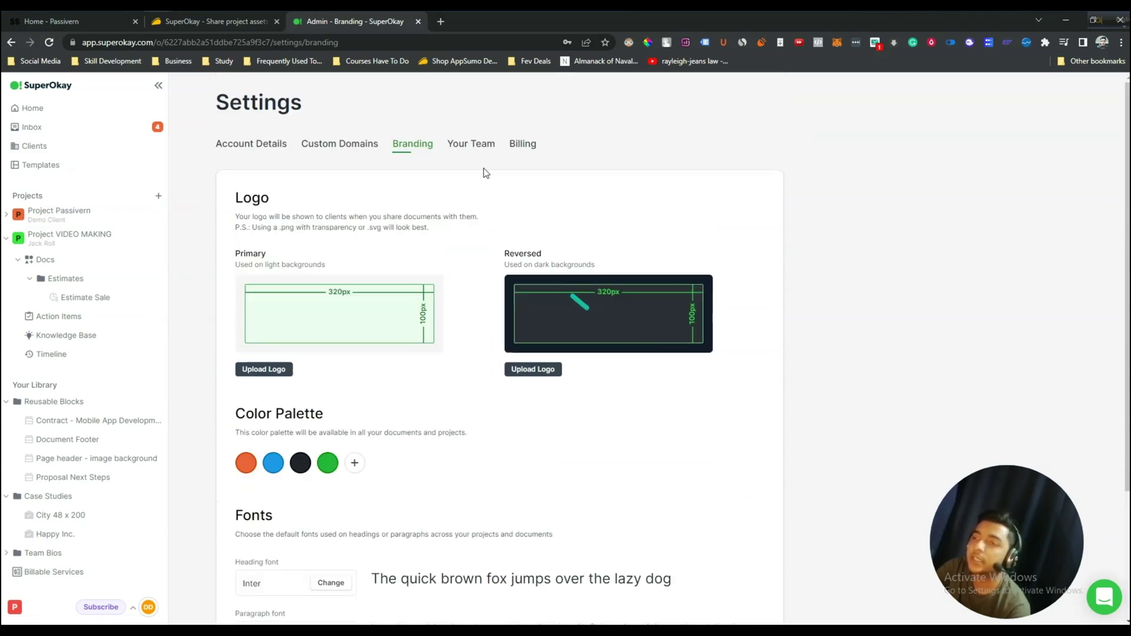
click(480, 148)
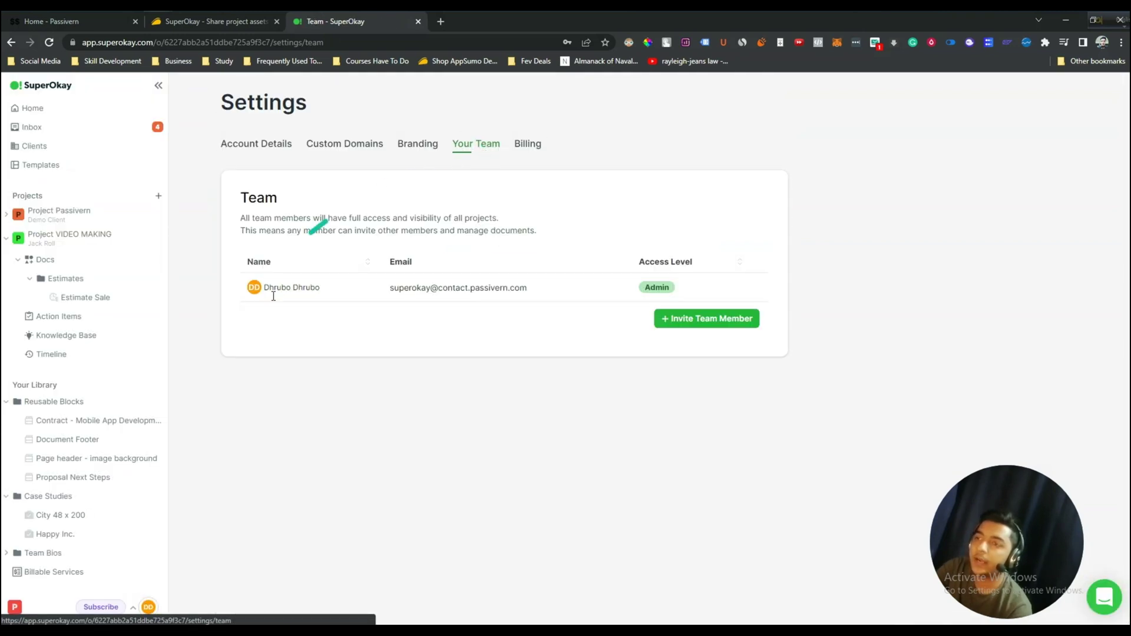
- Check the Business Trial billing details, Your Team, and Account Details settings
click(529, 145)
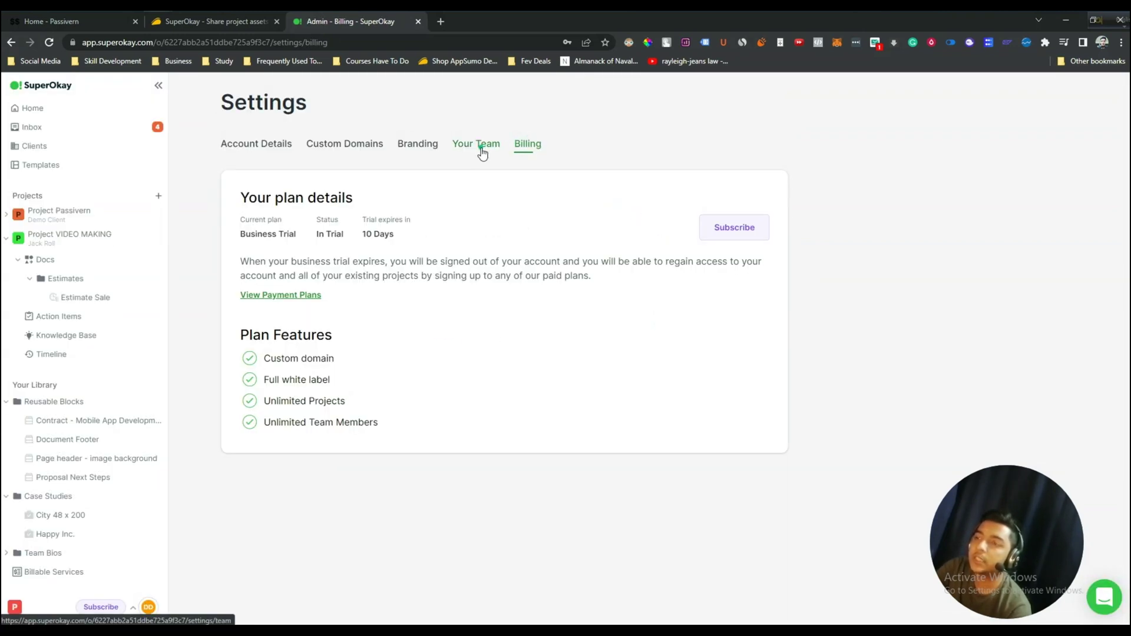
click(482, 151)
click(246, 148)
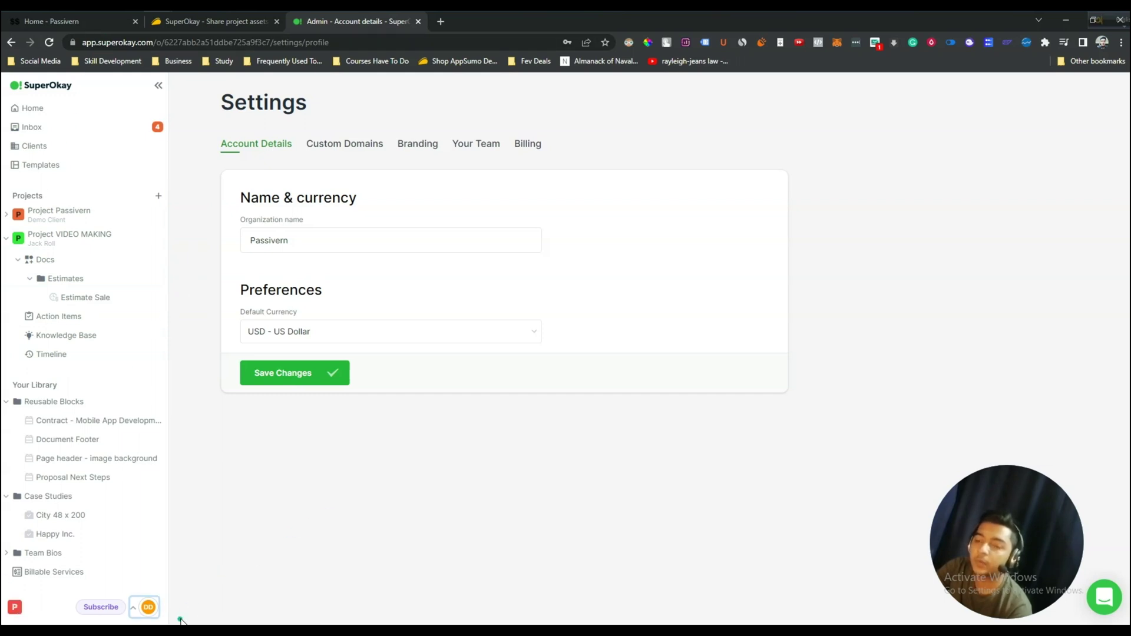
- Open and close the account menu, then return to the Home page
click(147, 606)
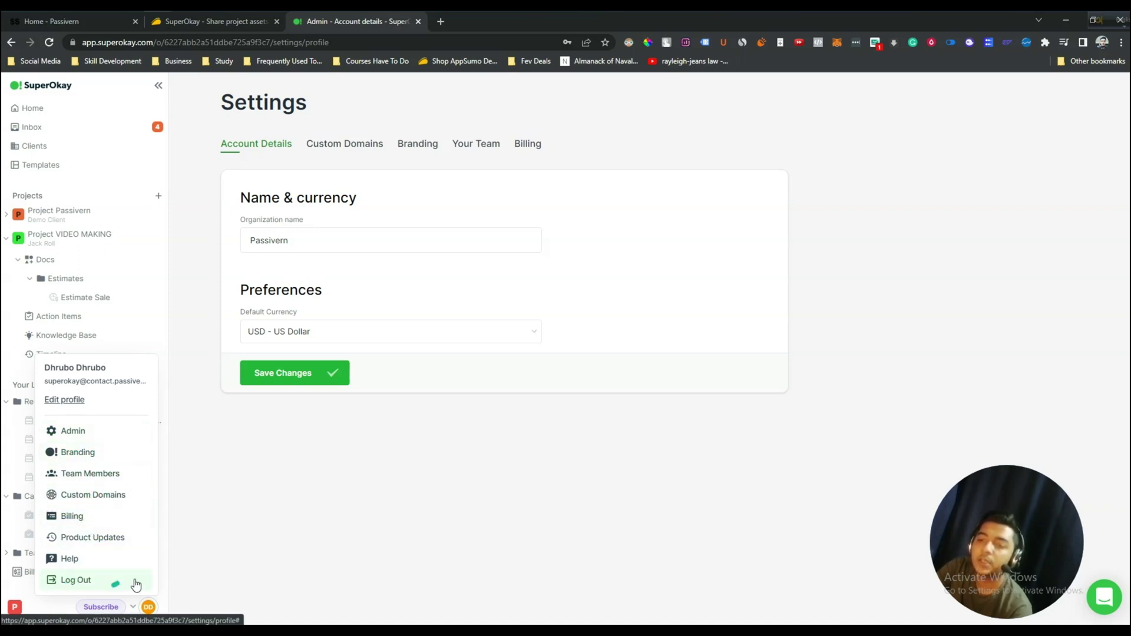
click(377, 482)
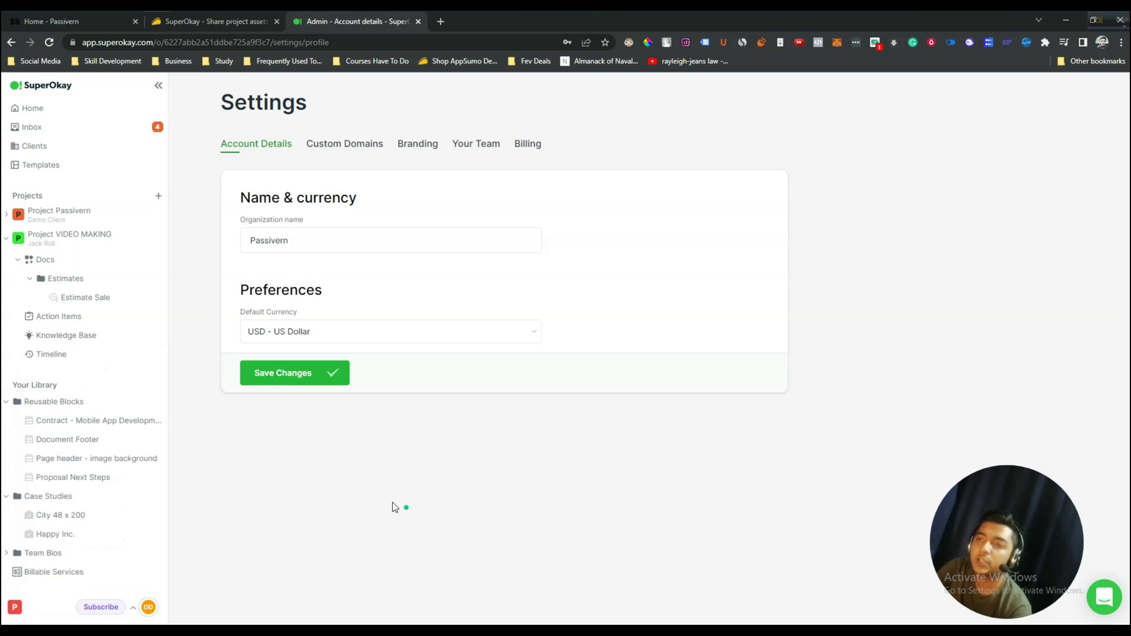
click(37, 112)
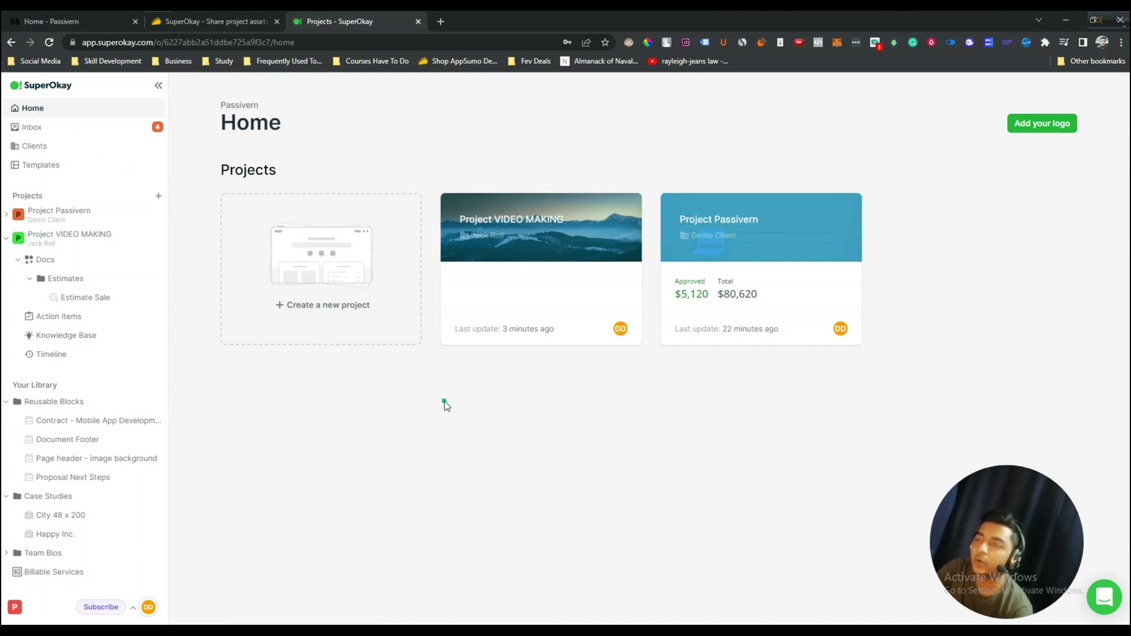
- Switch to the AppSumo SuperOkay tab comparing License Tiers at $69, $99 and $199
click(204, 17)
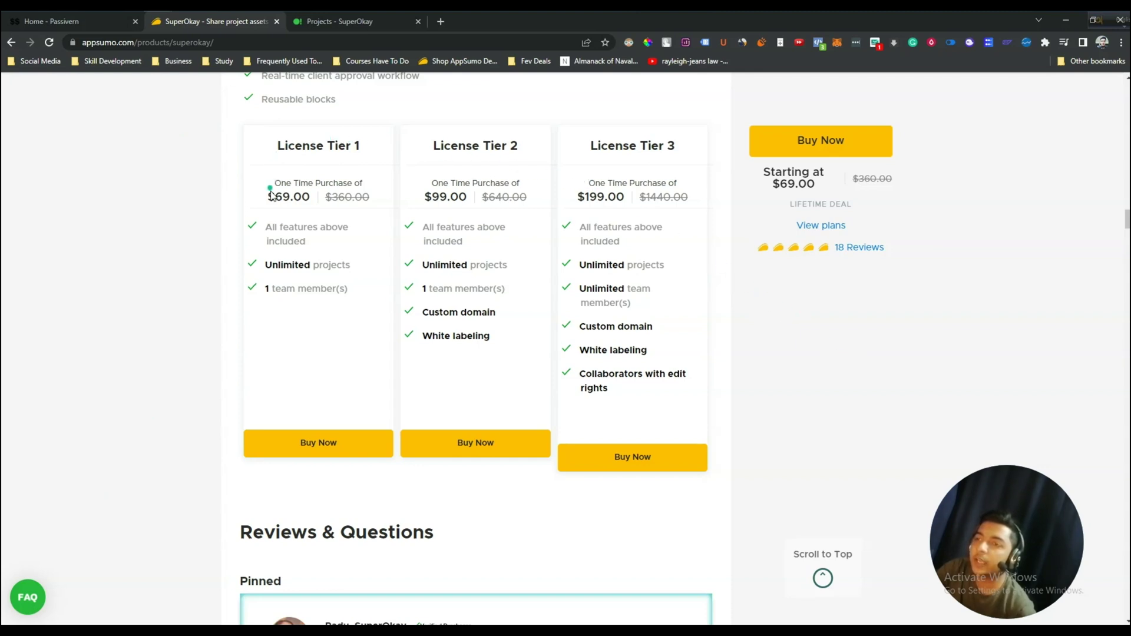
- Highlight the tier prices $69.00, $99.00 and $199.00 to compare them
drag(268, 195, 302, 197)
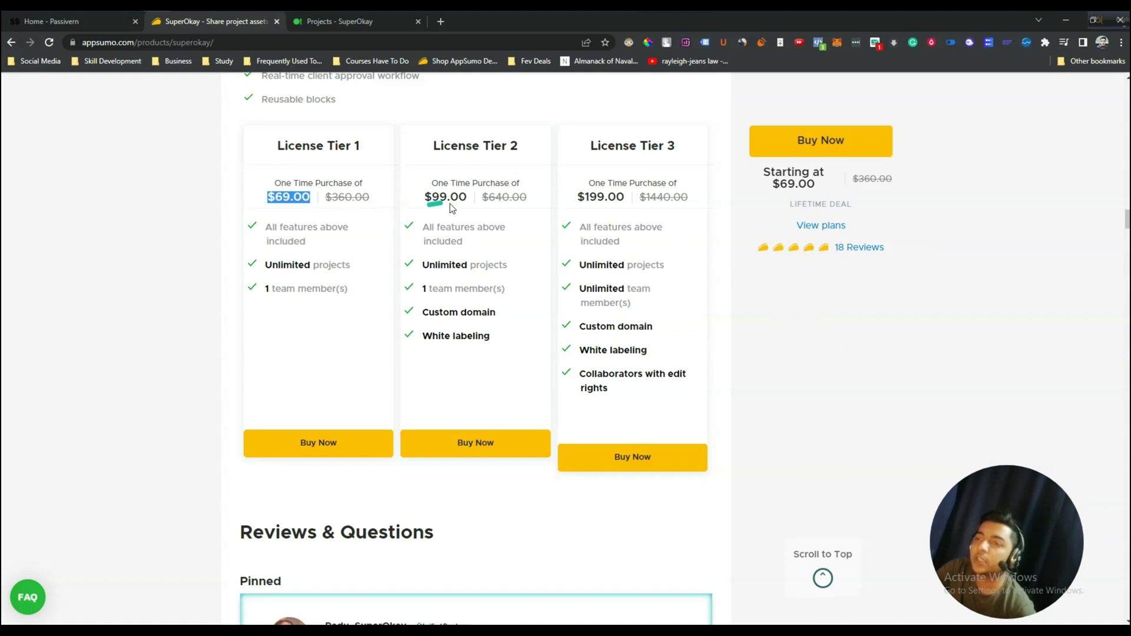
drag(422, 198, 470, 202)
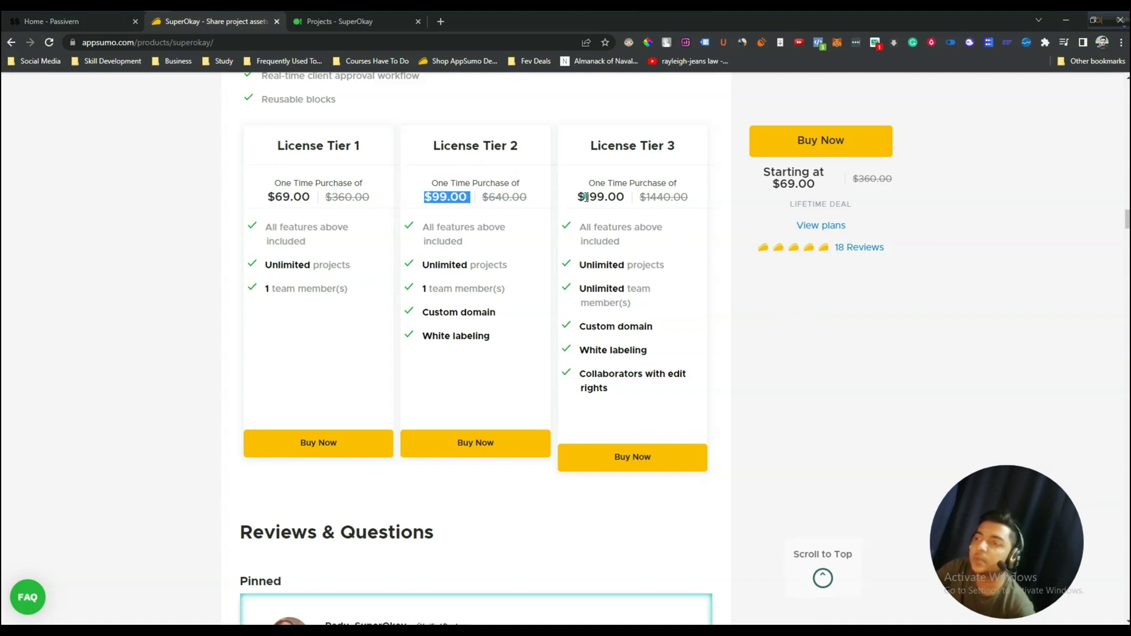
drag(580, 197, 628, 199)
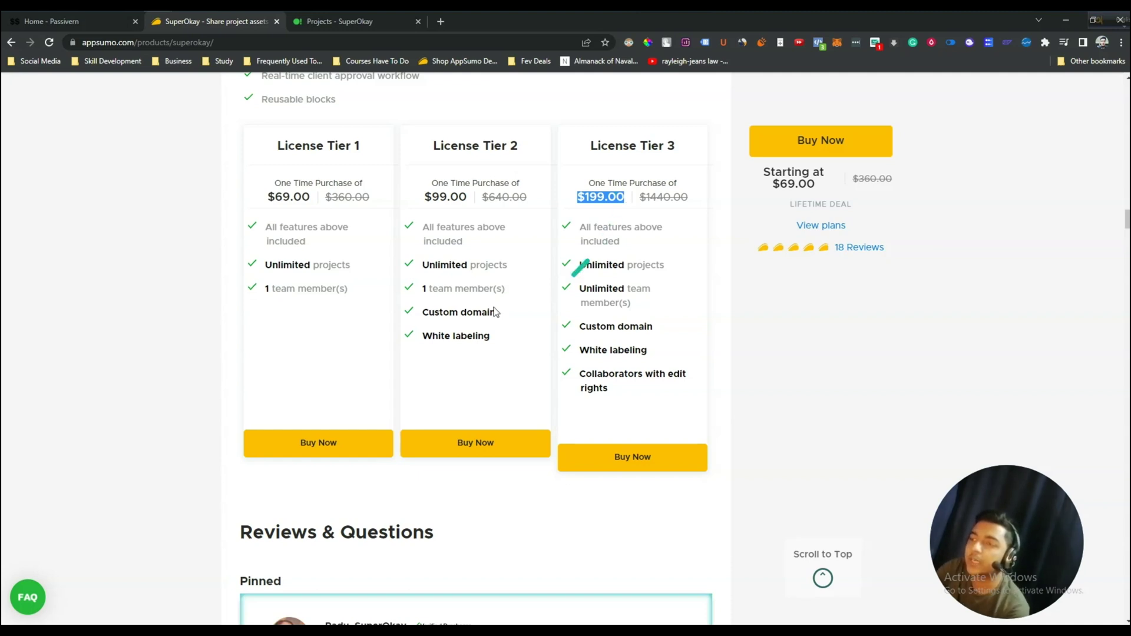
- Scroll back to the top of the AppSumo product page, then move to the Passivern homepage tab
scroll(184, 321, down, 4)
scroll(186, 321, up, 6)
scroll(186, 321, down, 8)
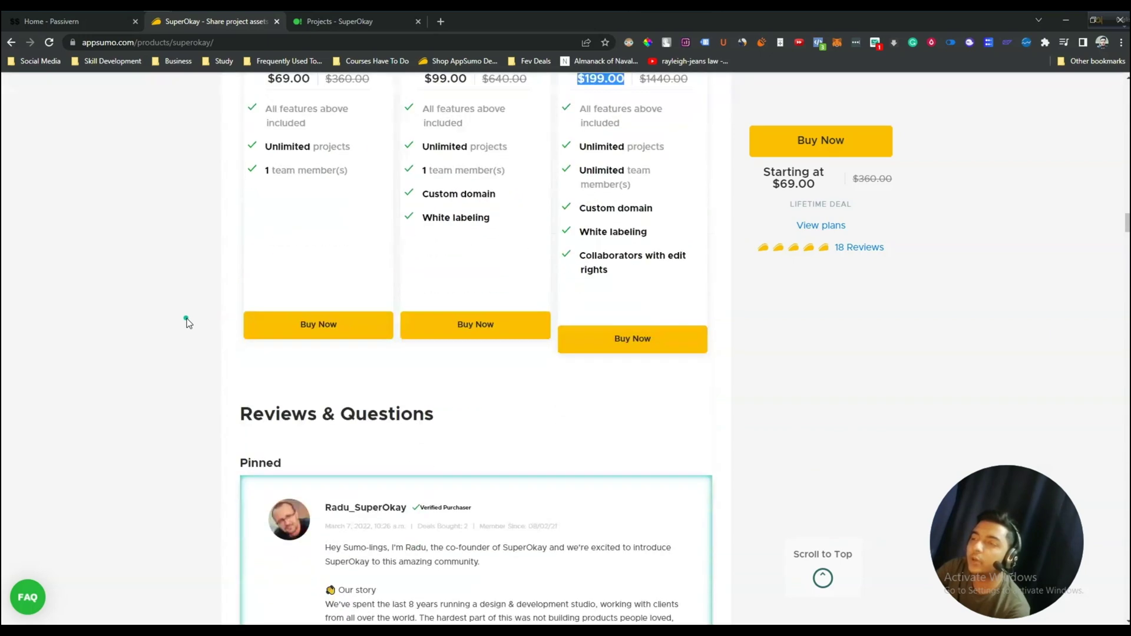
scroll(187, 353, up, 5)
scroll(188, 352, up, 2)
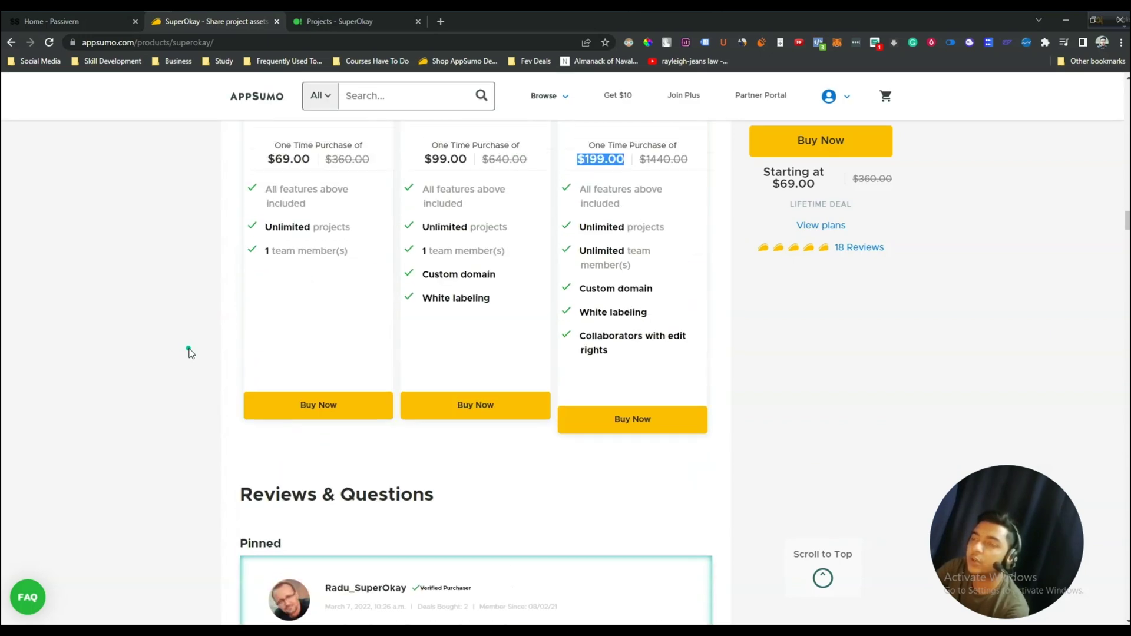
scroll(189, 353, up, 5)
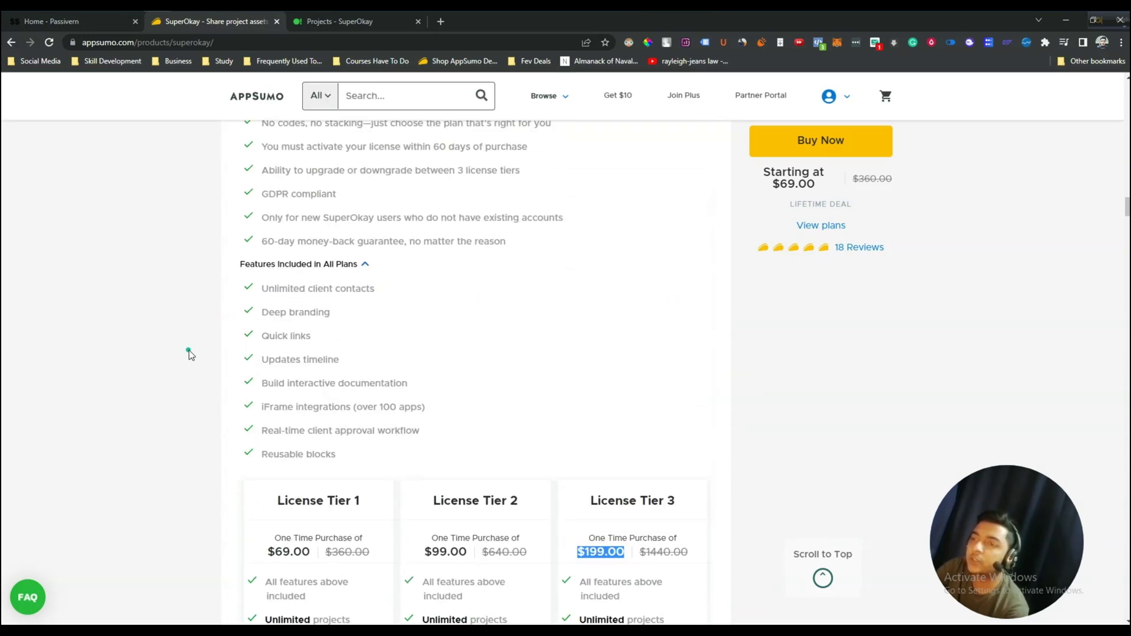
scroll(200, 353, down, 4)
scroll(212, 354, up, 8)
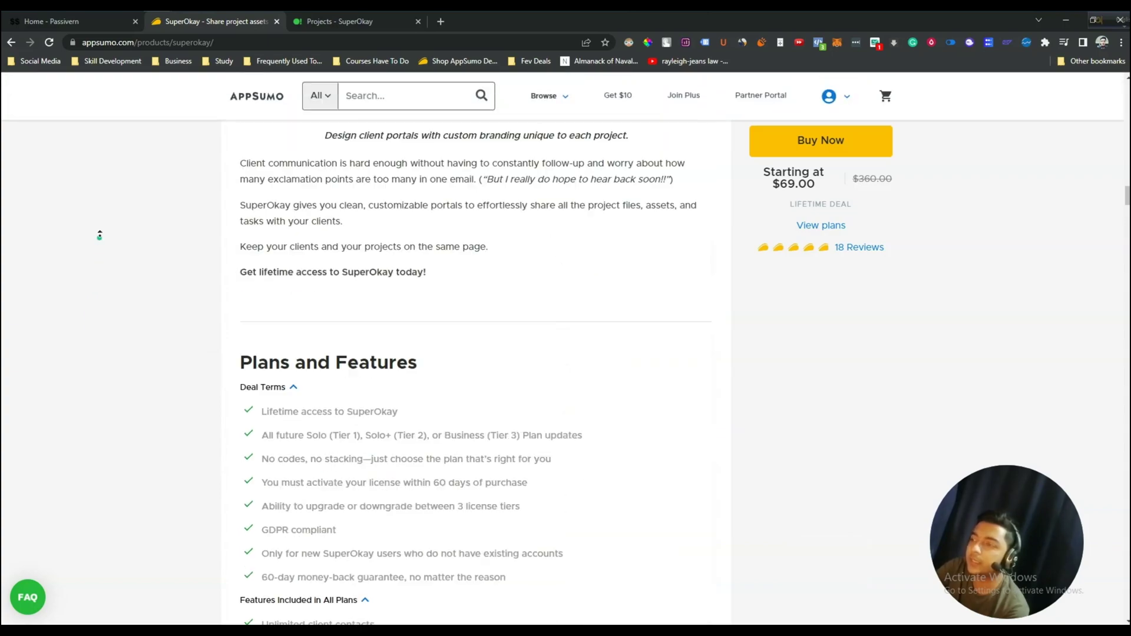
scroll(100, 235, up, 20)
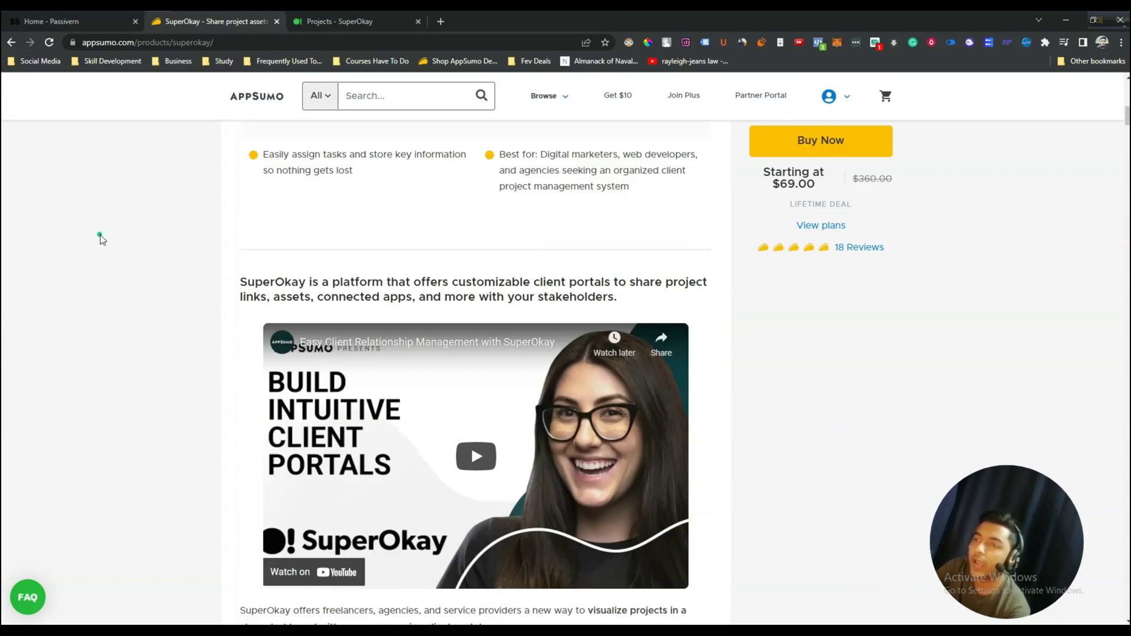
scroll(100, 235, up, 12)
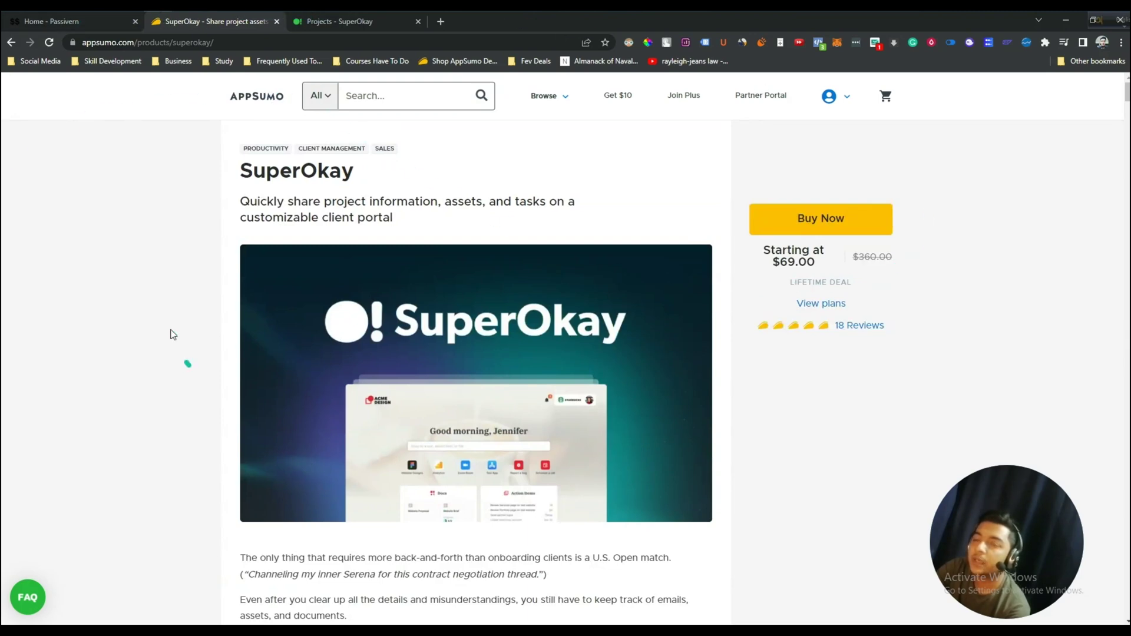
click(101, 24)
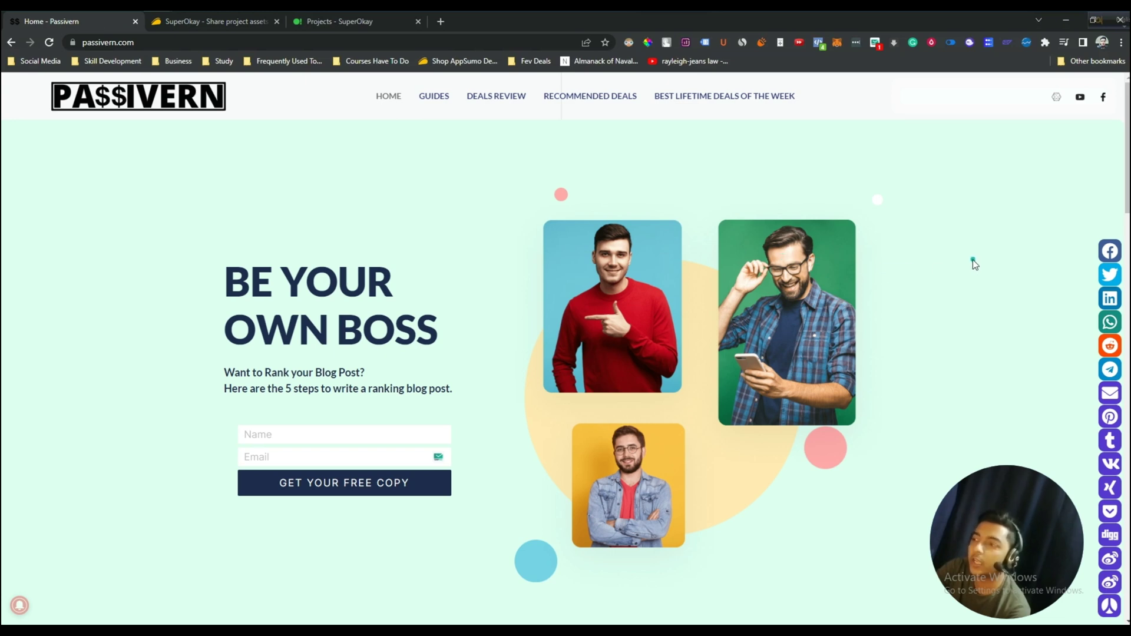
- Open the Passivern SaaS LTD Review with Giveaway Facebook group, skim its posts, and return to AppSumo
click(691, 43)
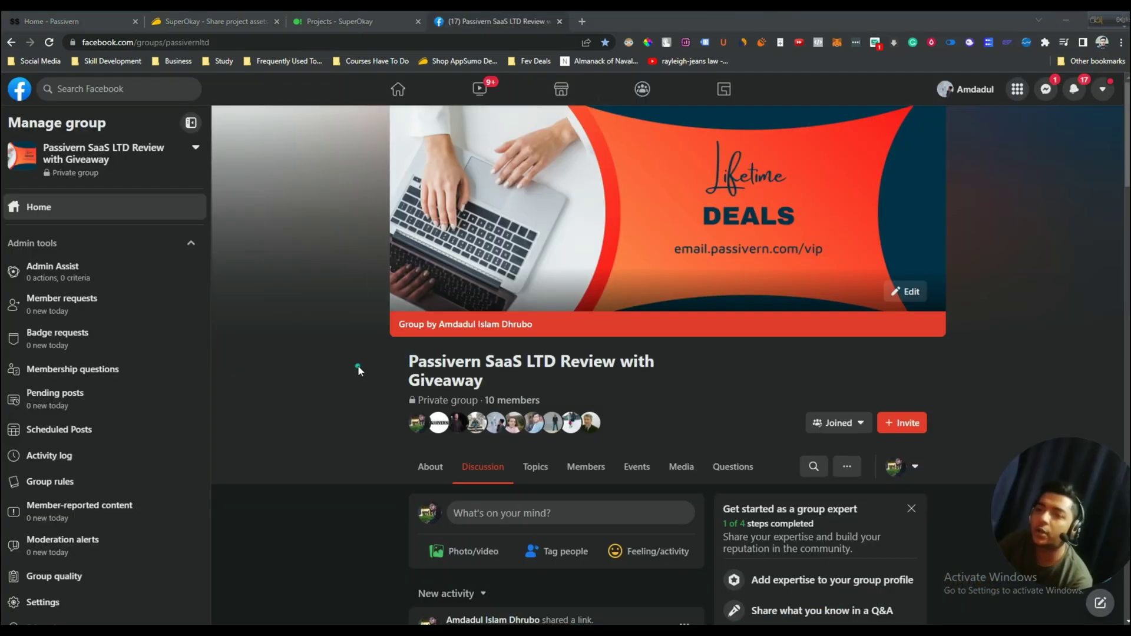
scroll(358, 365, down, 10)
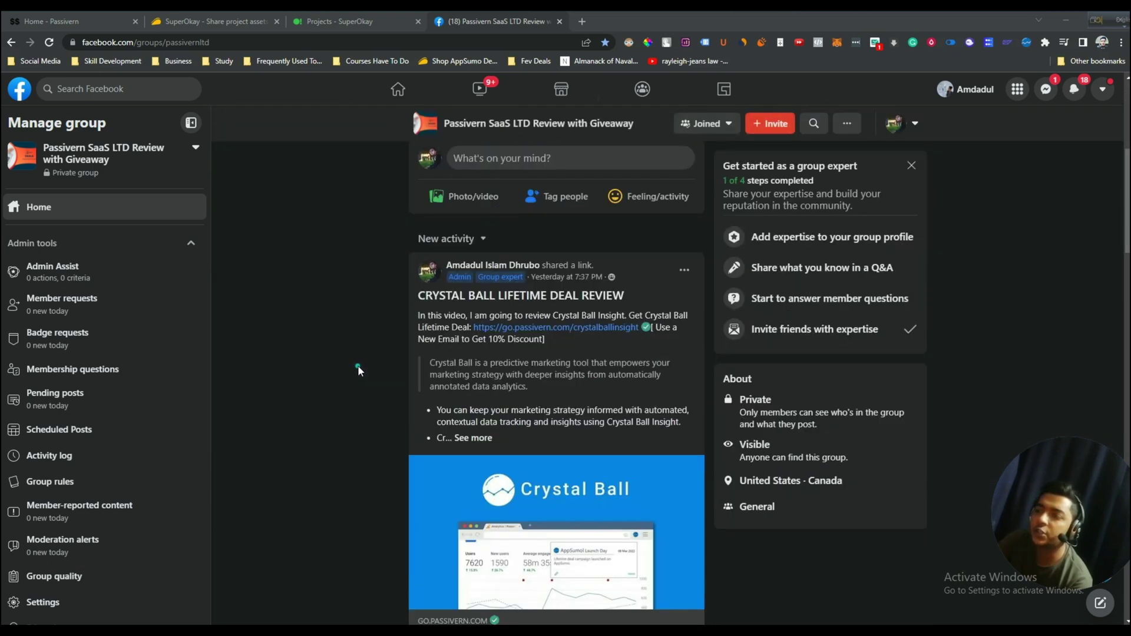
scroll(359, 365, up, 4)
scroll(358, 365, up, 7)
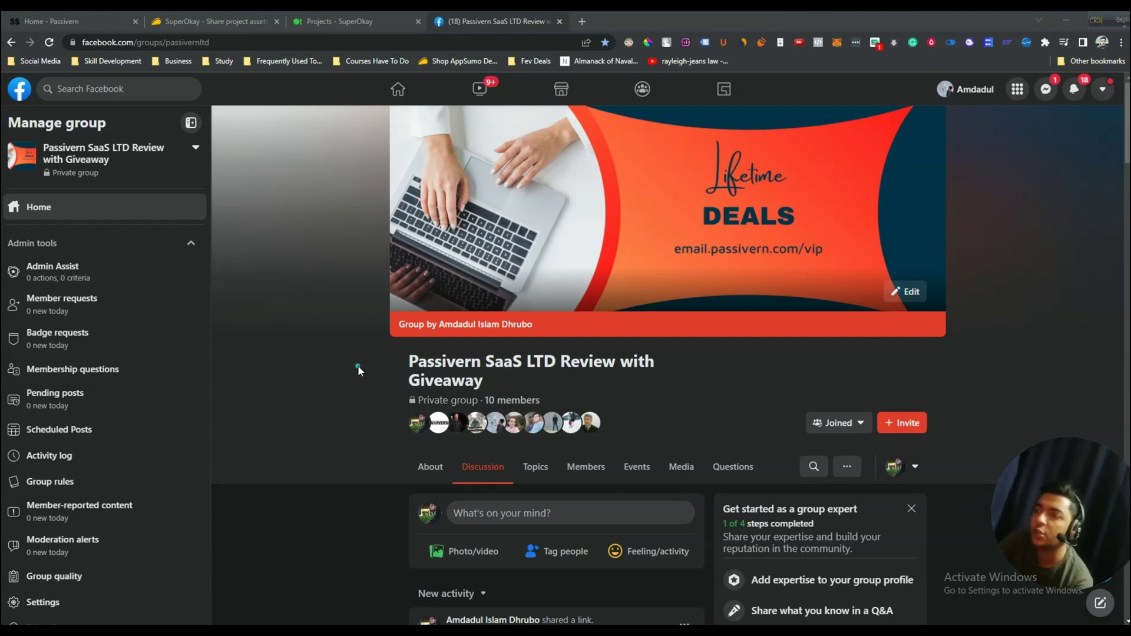
click(199, 25)
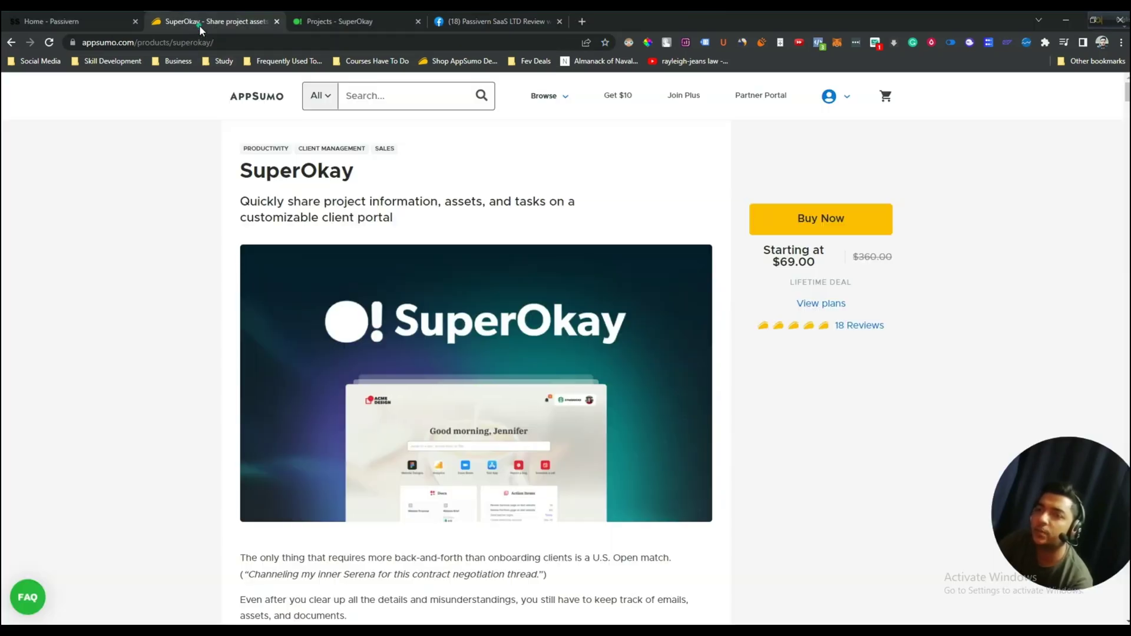